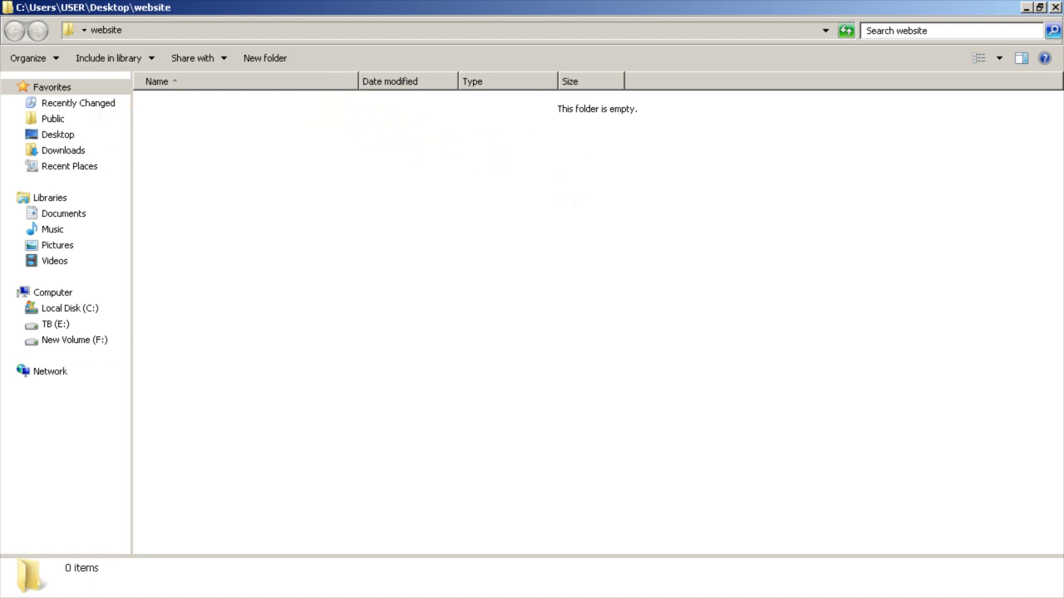
# Switch to the blank Word document and enter the Heading 1 line "ETCG Pro – Your Place for Computer Advice"
pyautogui.hotkey('alt', 'Tab')
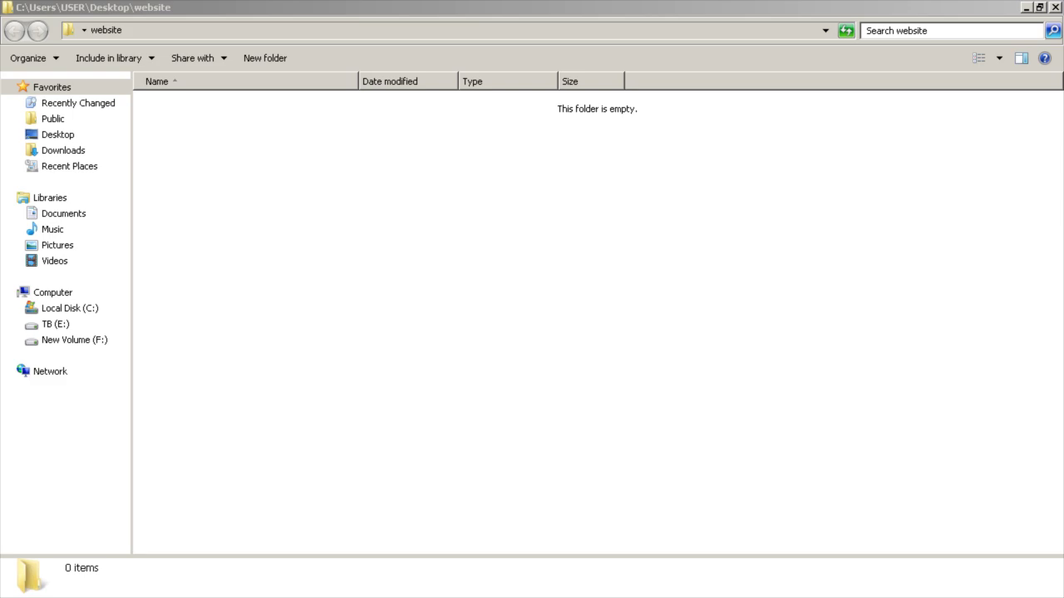
pyautogui.moveTo(0, 172); pyautogui.dragTo(407, 35)
pyautogui.doubleClick(407, 35)
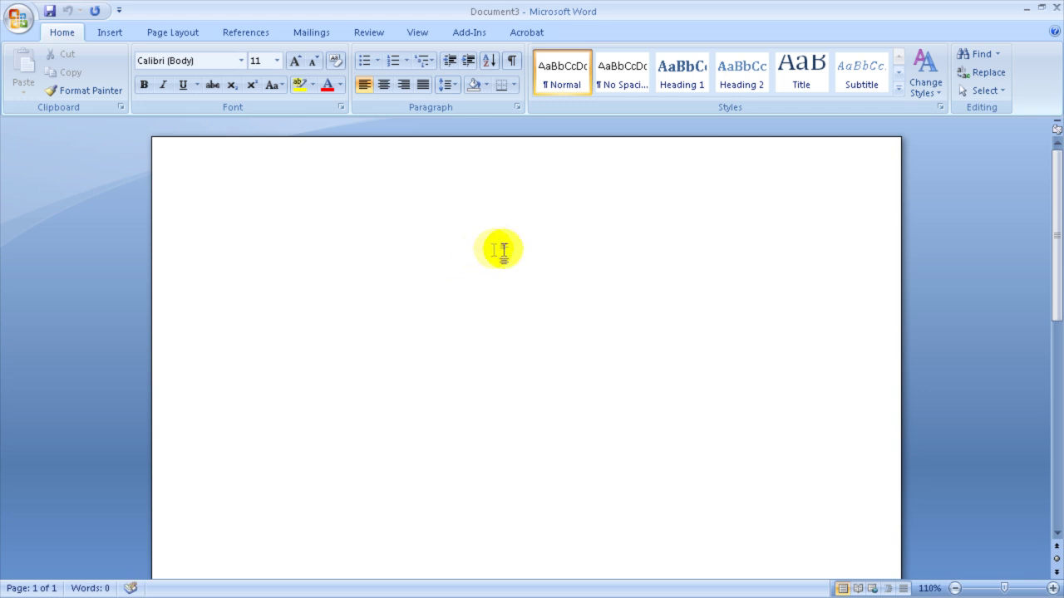
pyautogui.click(682, 83)
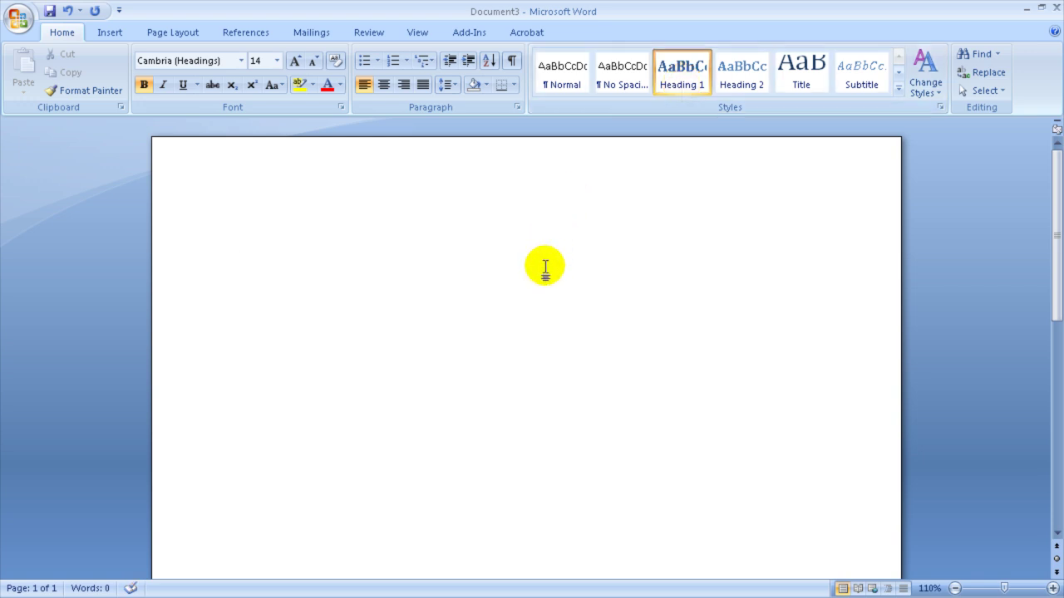
pyautogui.write('ETCG P')
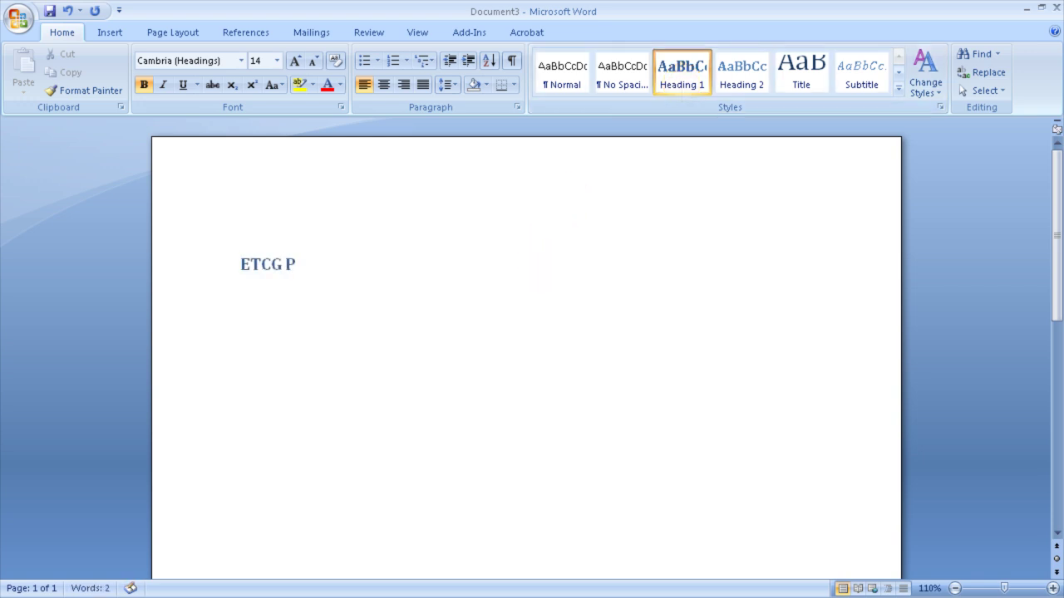
pyautogui.write('ro - Your Place ')
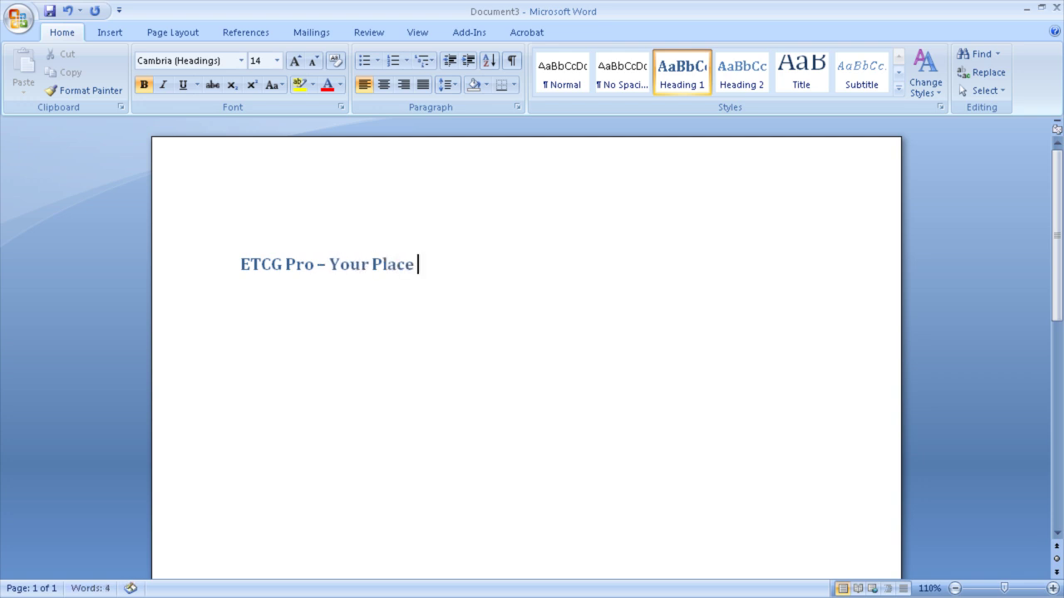
pyautogui.write('for Computer')
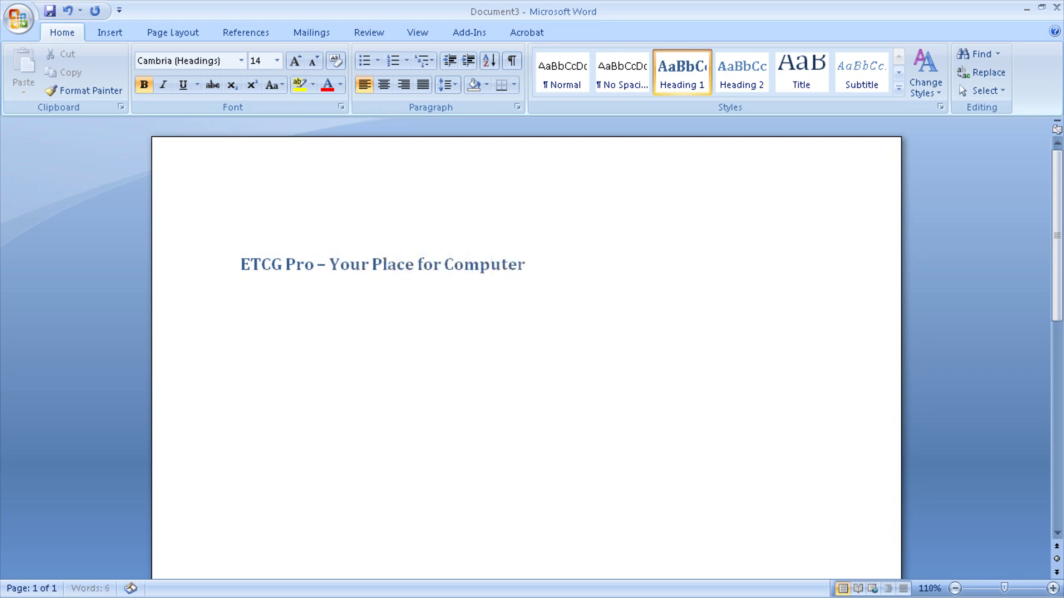
pyautogui.write(' Advice')
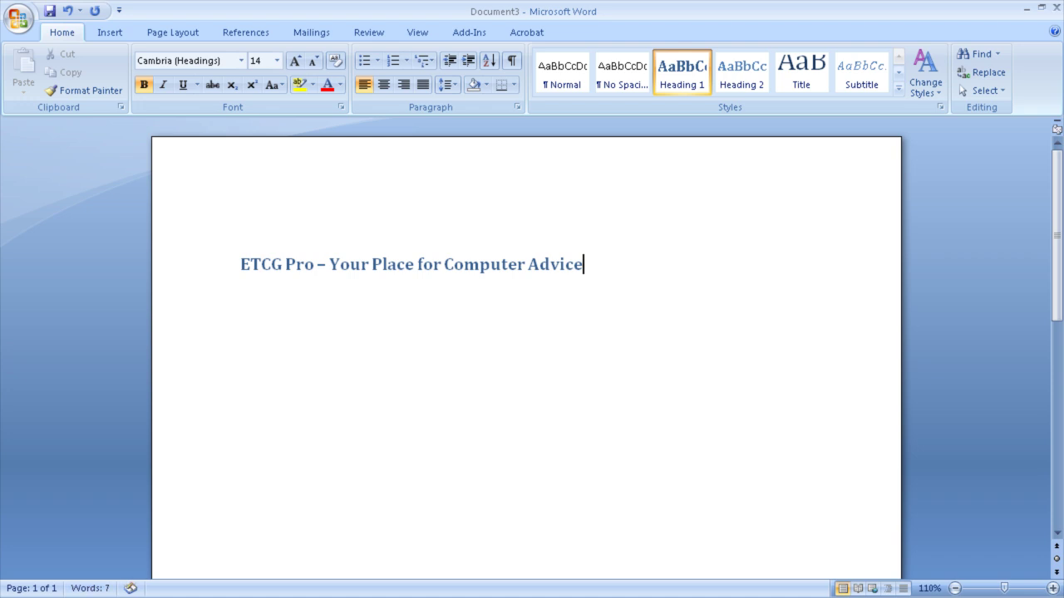
pyautogui.moveTo(590, 265); pyautogui.dragTo(241, 266)
pyautogui.click(329, 316)
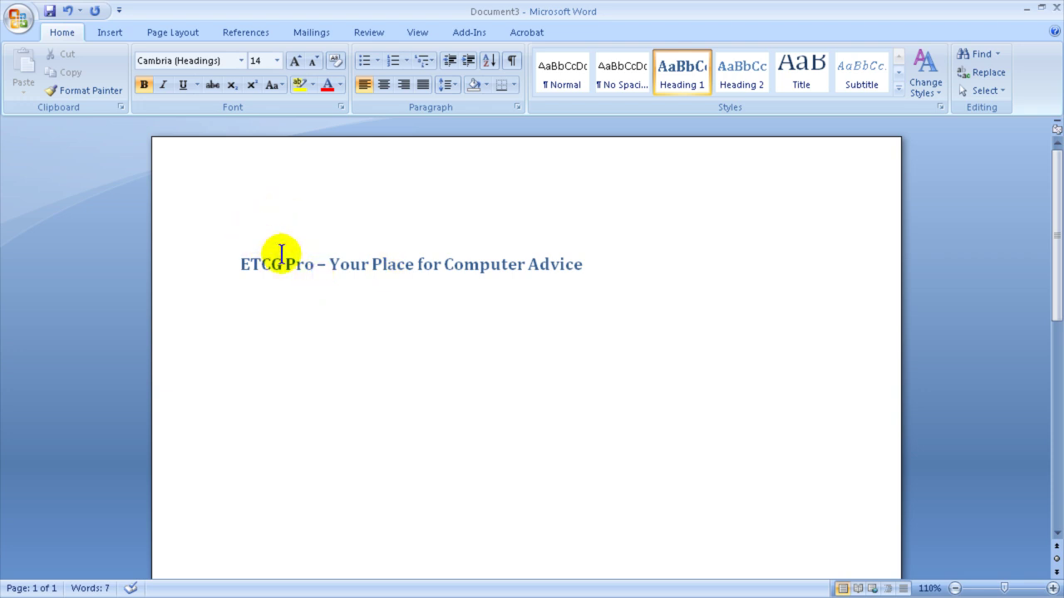
# Insert the picture Tulips.jpg from the Sample Pictures folder on a new line below the heading
pyautogui.click(625, 266)
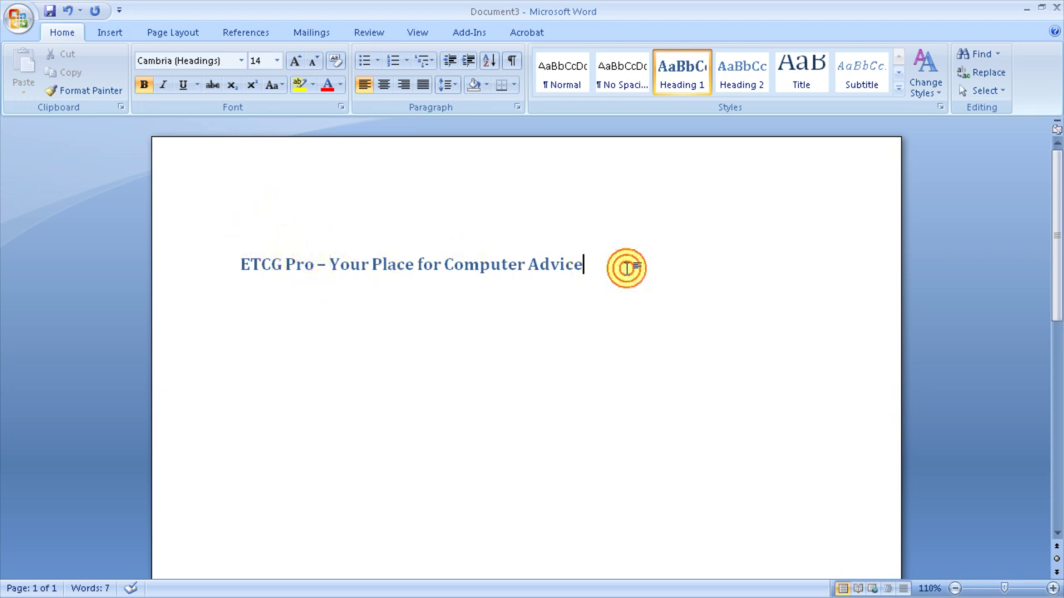
pyautogui.press('Return')
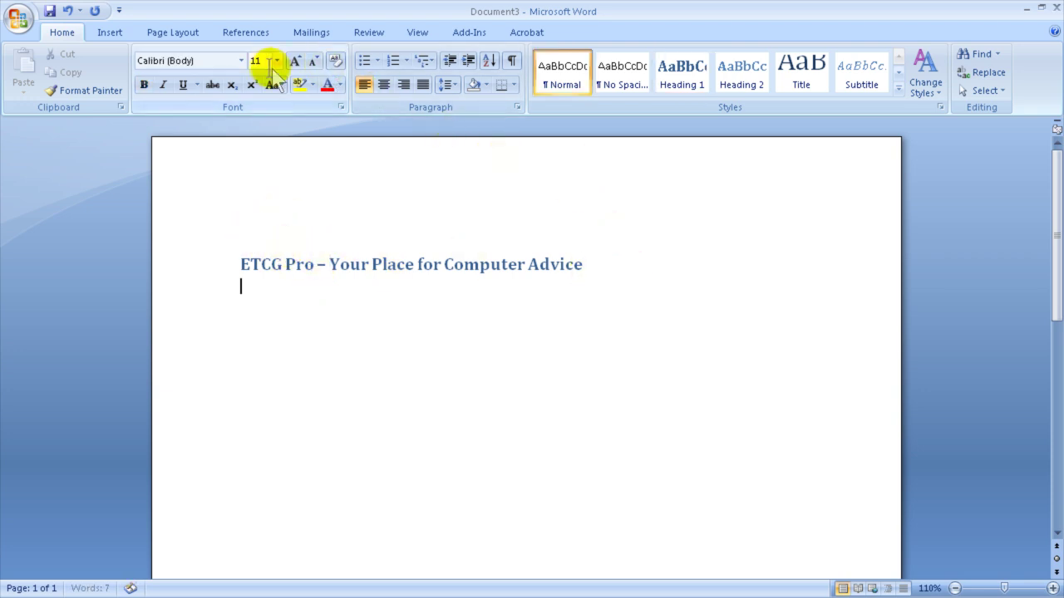
pyautogui.click(117, 33)
pyautogui.click(178, 75)
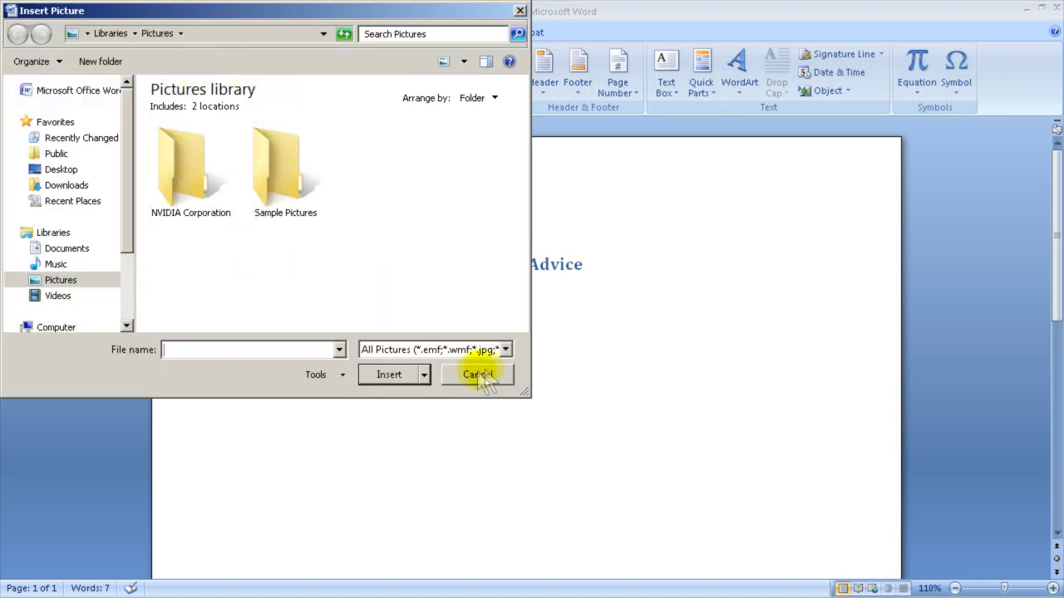
pyautogui.doubleClick(265, 184)
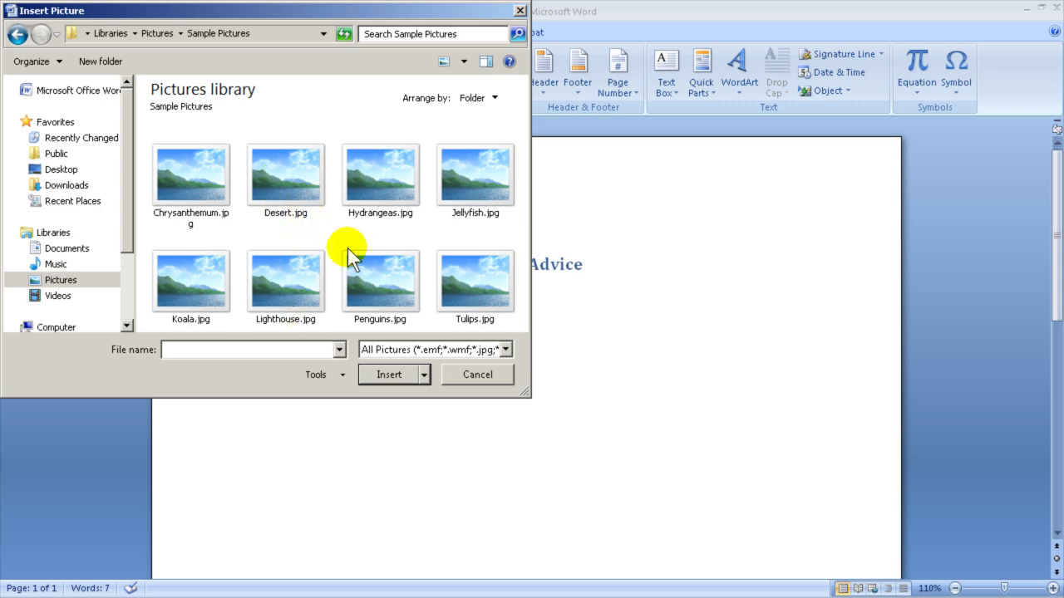
pyautogui.doubleClick(478, 284)
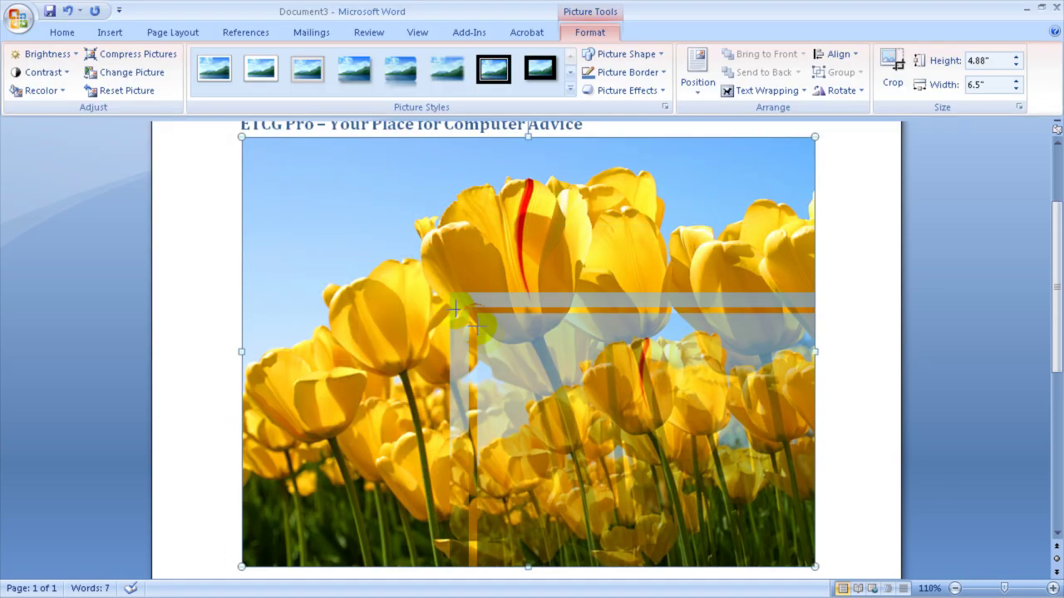
# Shrink the tulips picture to about 2.87" high by 3.83" wide and centre it on the page
pyautogui.moveTo(820, 565); pyautogui.dragTo(580, 391)
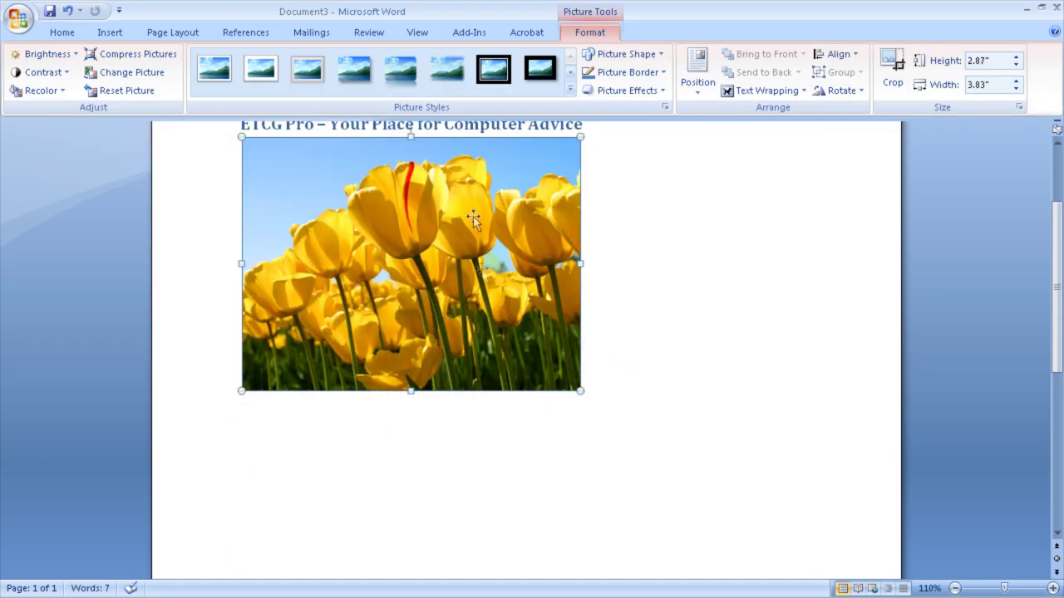
pyautogui.click(56, 33)
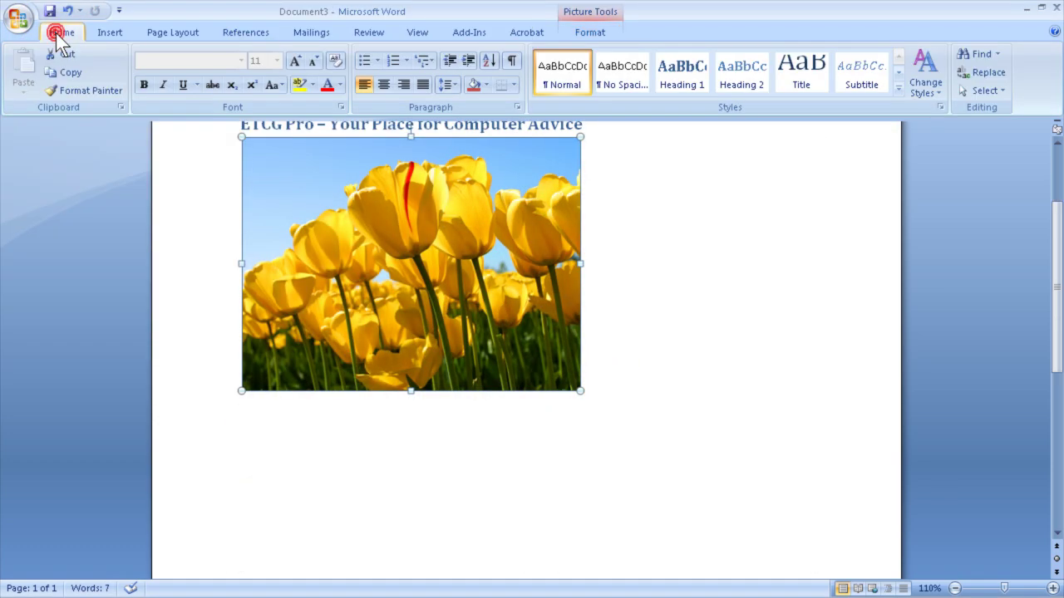
pyautogui.click(387, 88)
pyautogui.scroll(2, 750, 253)
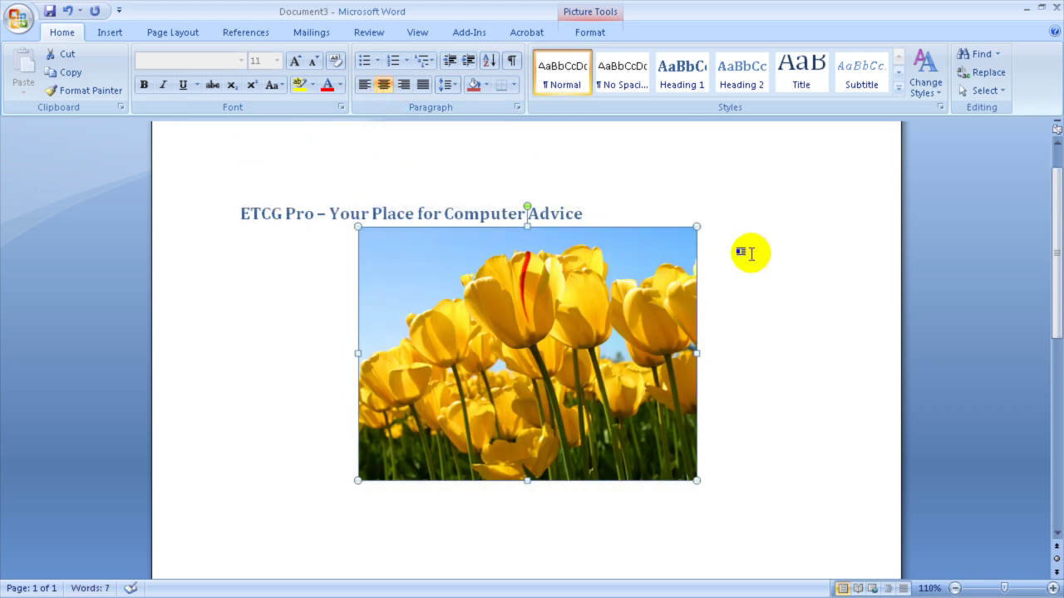
# Add a blank line between the heading and the picture, and extend the heading with ", and Cool Tulips"
pyautogui.click(611, 209)
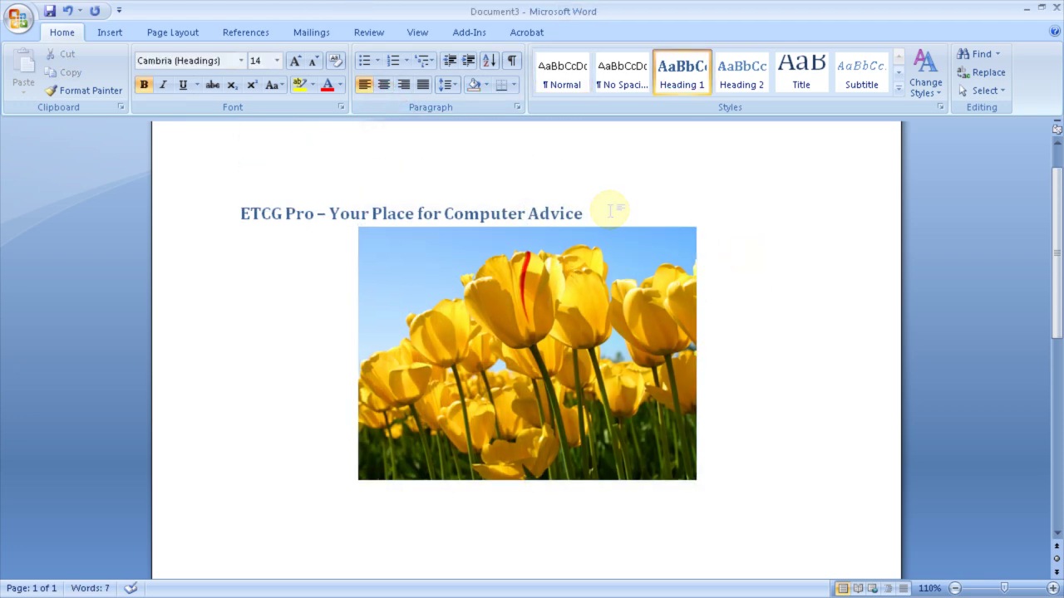
pyautogui.press('Return')
pyautogui.click(660, 221)
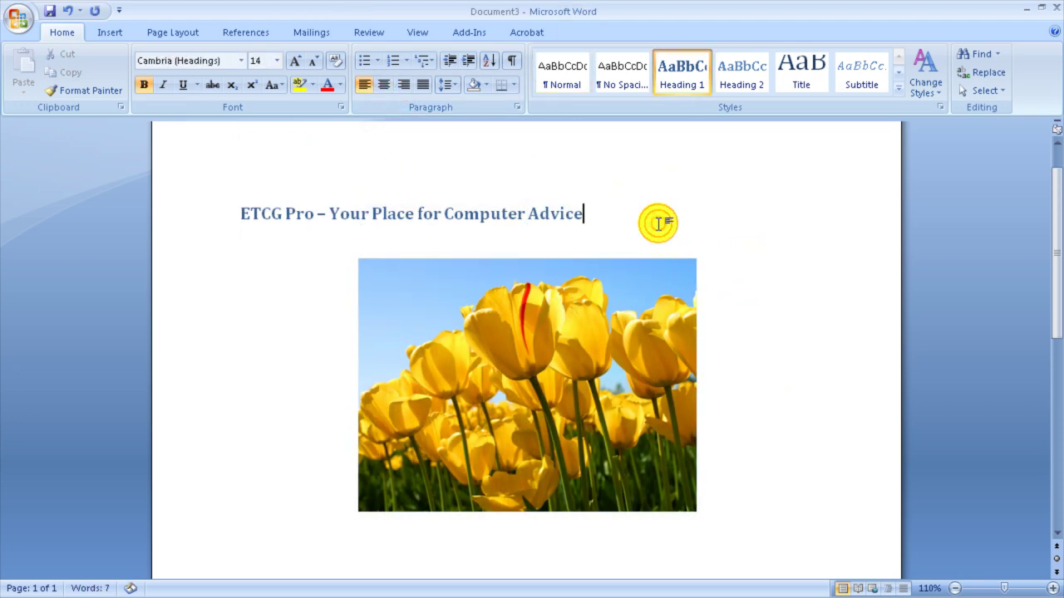
pyautogui.write(', an')
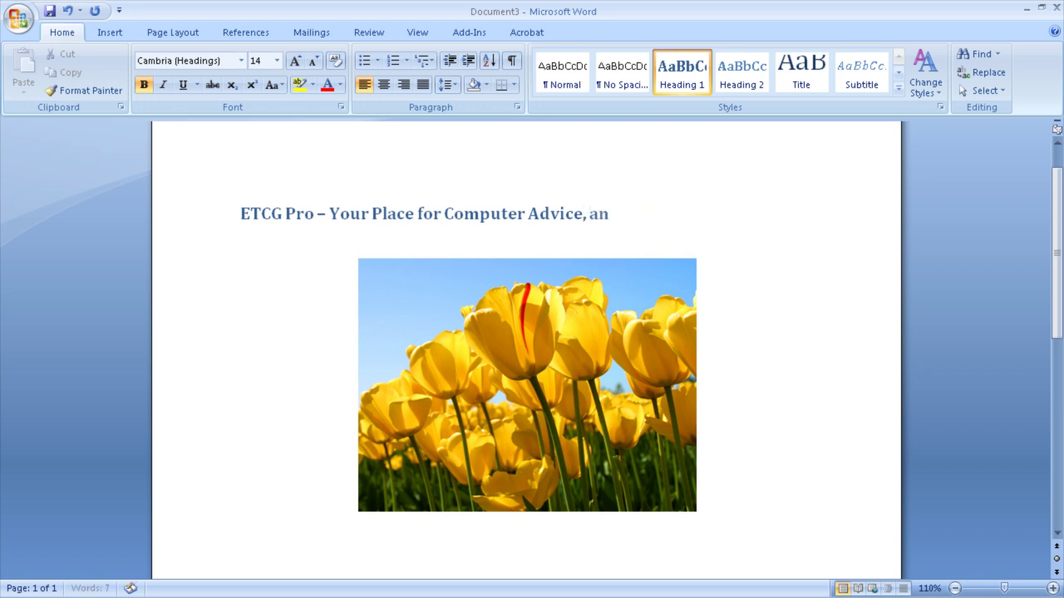
pyautogui.write('d Cool Tulips')
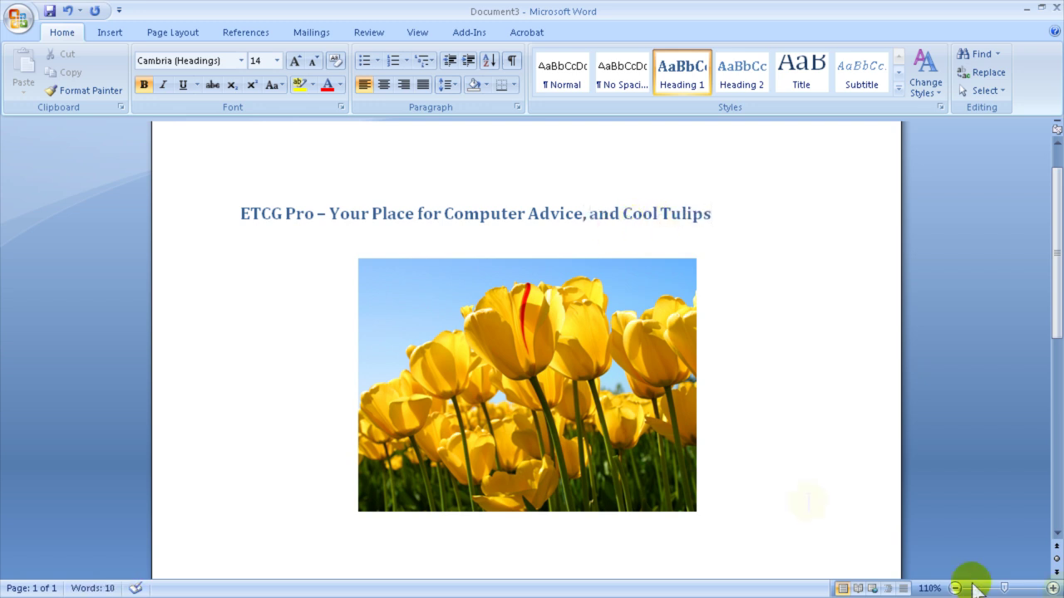
# Add the left-aligned text "Thanks you for coming to our site...." two lines below the picture
pyautogui.click(790, 522)
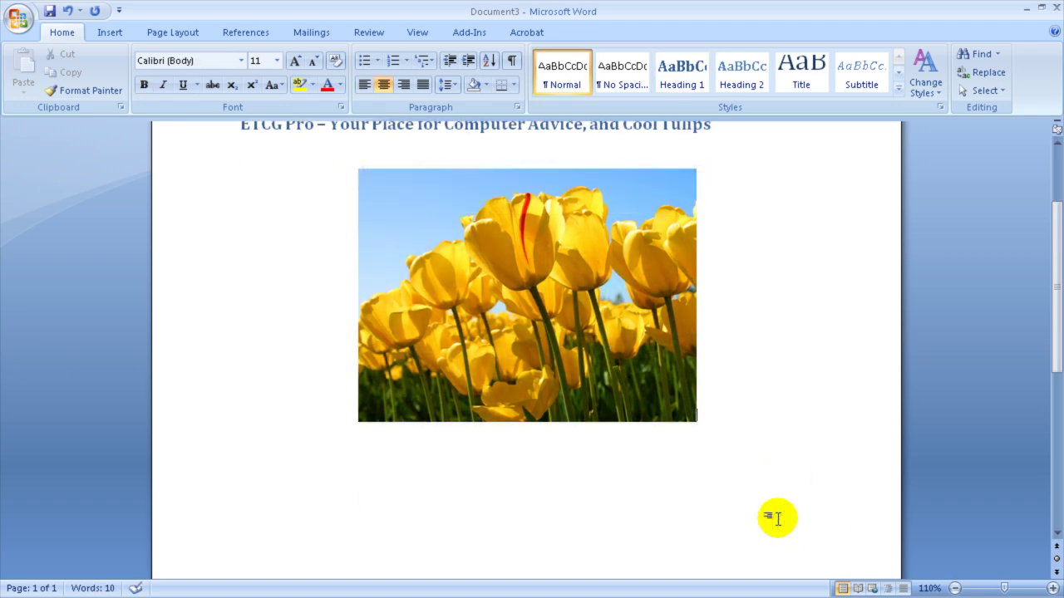
pyautogui.press('Return')
pyautogui.press('Return')
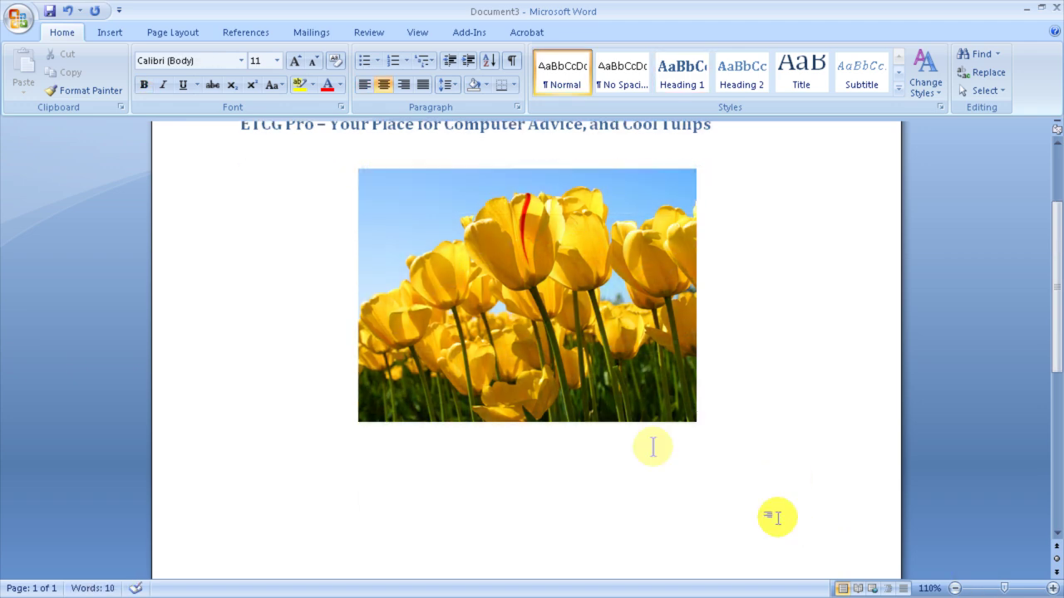
pyautogui.click(364, 84)
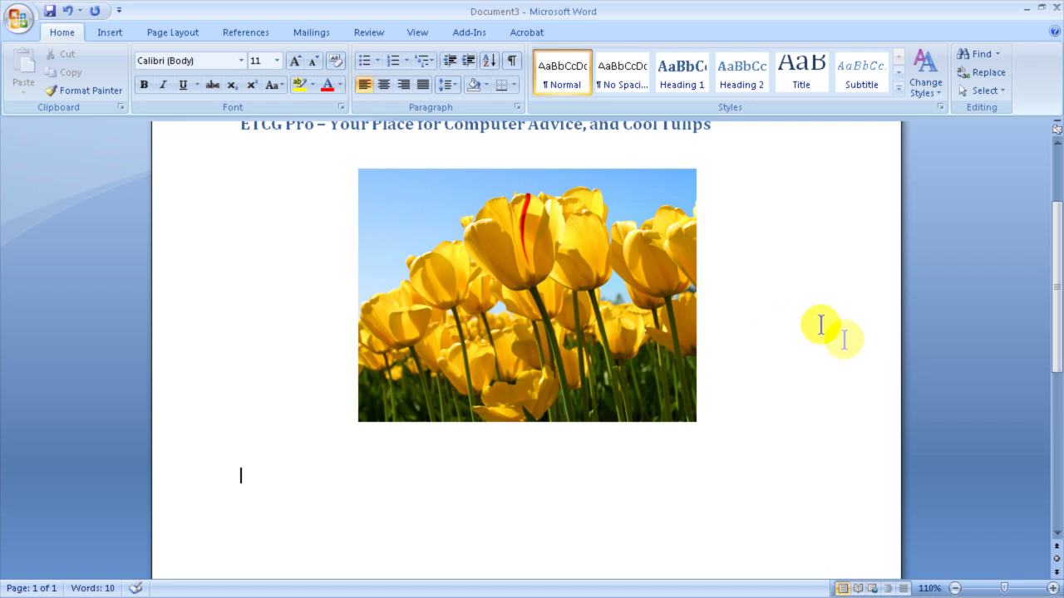
pyautogui.write('Thanks you for coming')
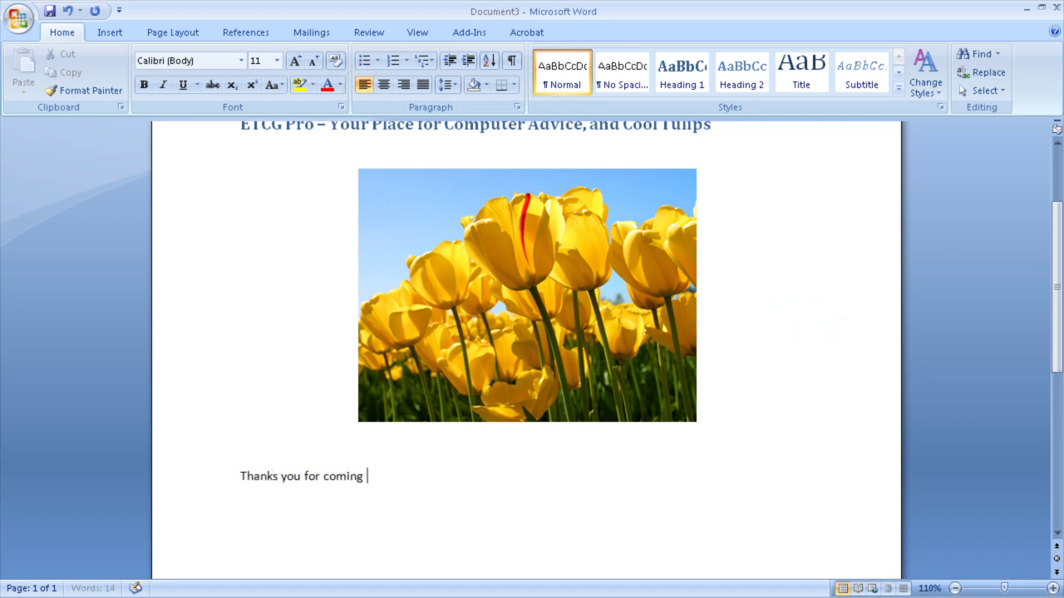
pyautogui.write(' to our site....')
pyautogui.scroll(2, 665, 309)
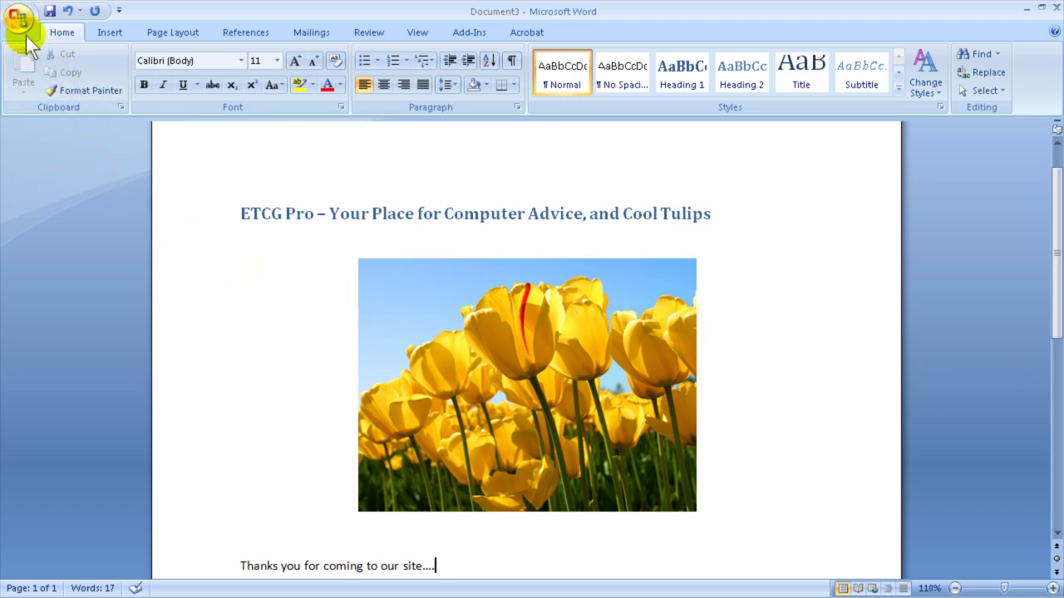
# Start saving a copy in another format, with the file type Web Page (*.htm;*.html) and the file name index
pyautogui.click(20, 24)
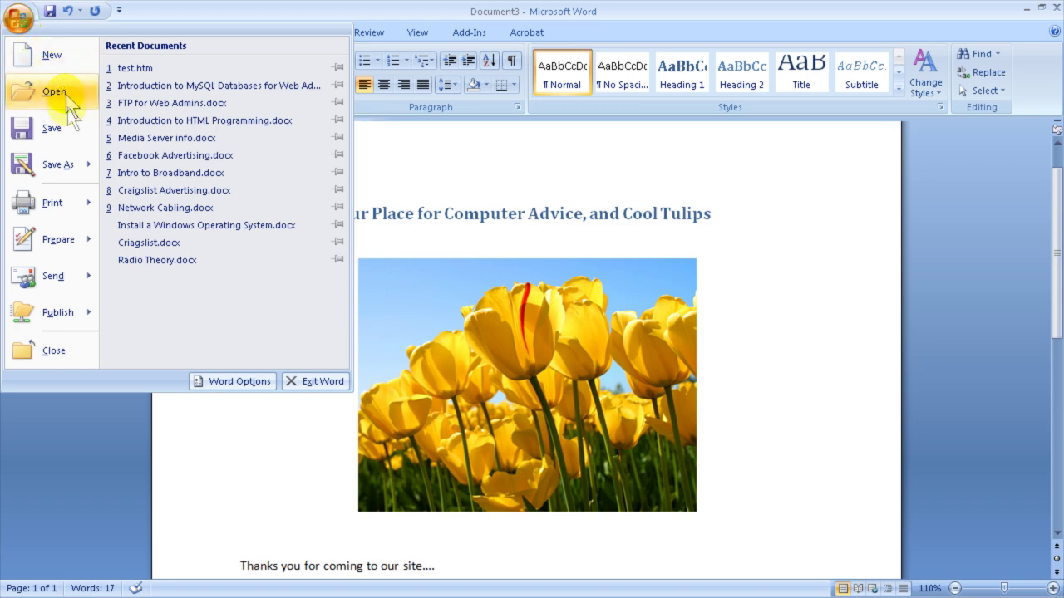
pyautogui.moveTo(63, 171)
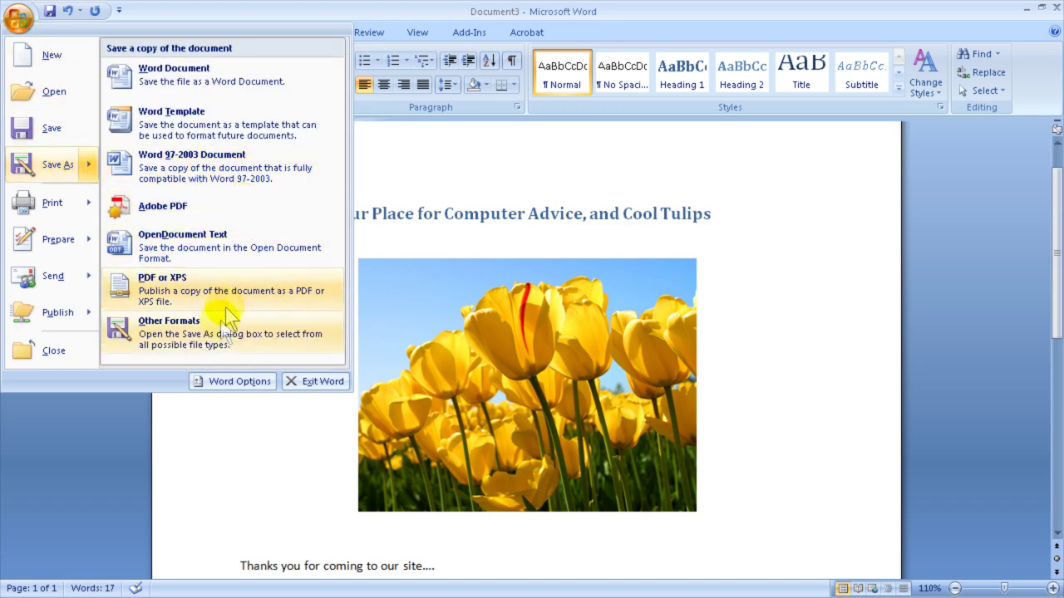
pyautogui.click(195, 335)
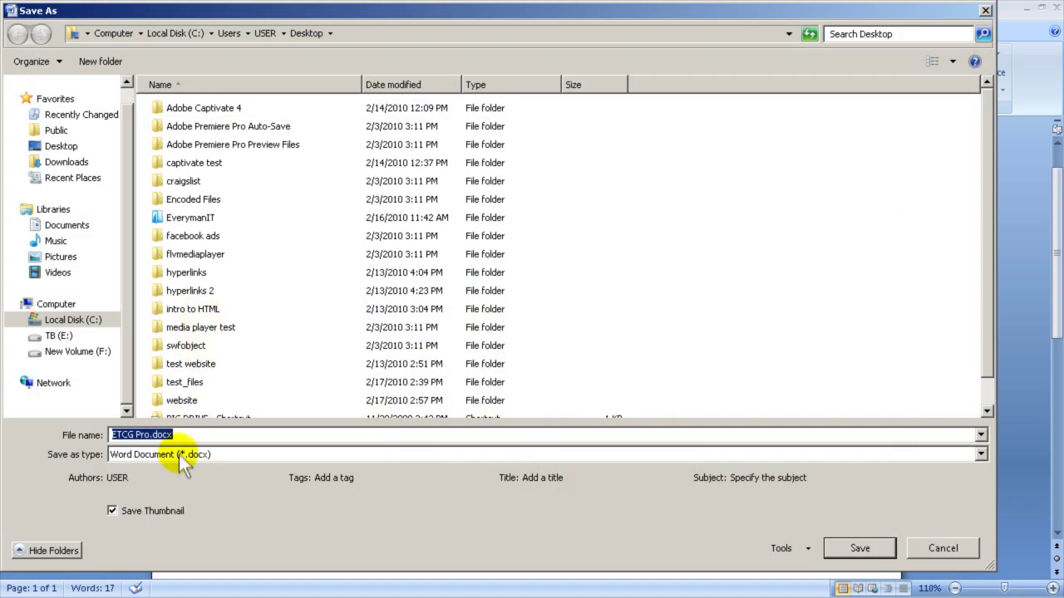
pyautogui.click(982, 454)
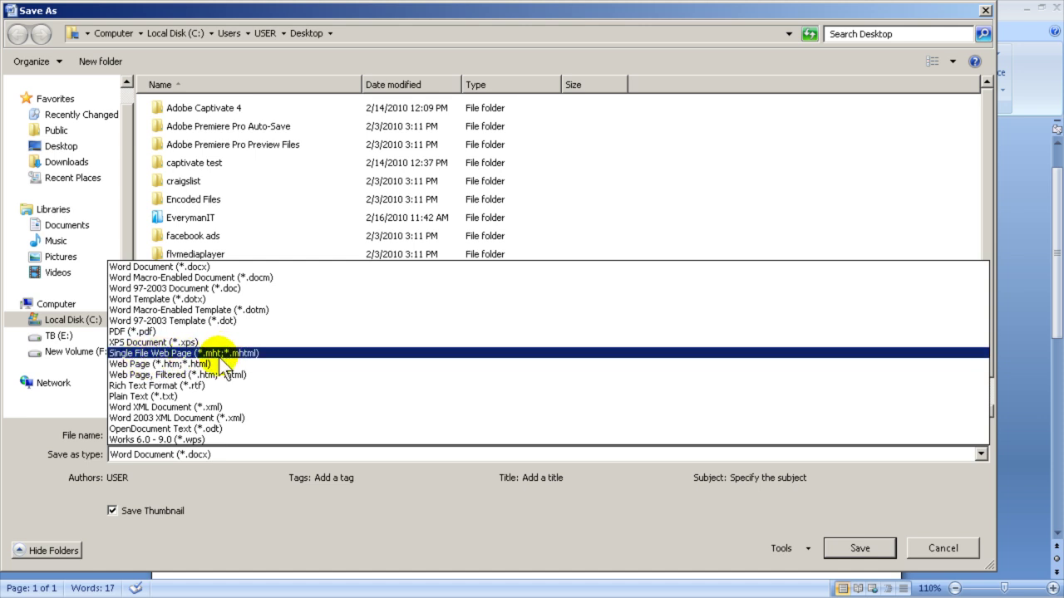
pyautogui.click(125, 364)
pyautogui.moveTo(192, 433); pyautogui.dragTo(5, 434)
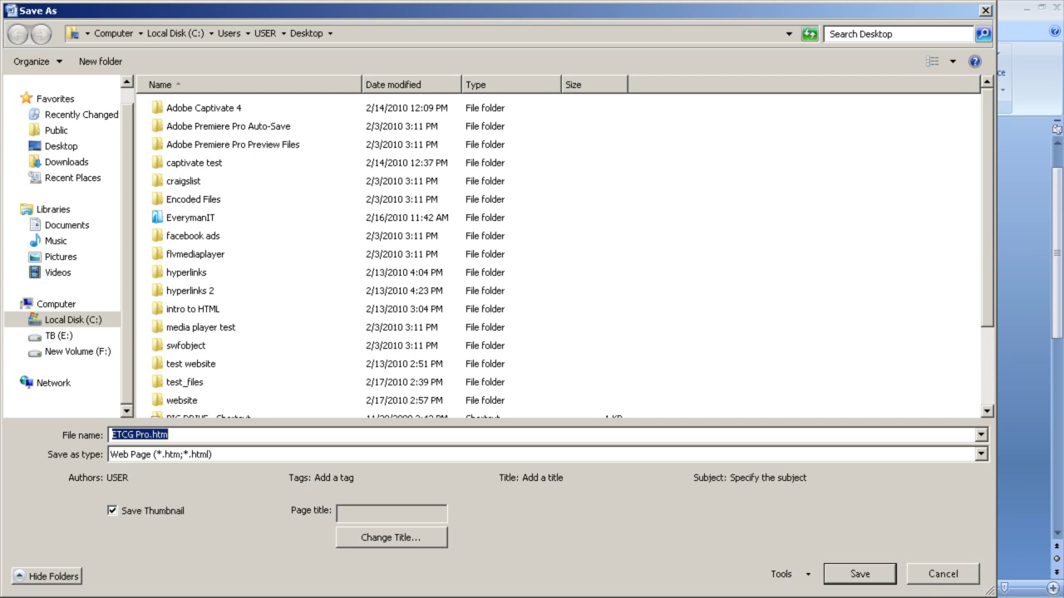
pyautogui.write('index')
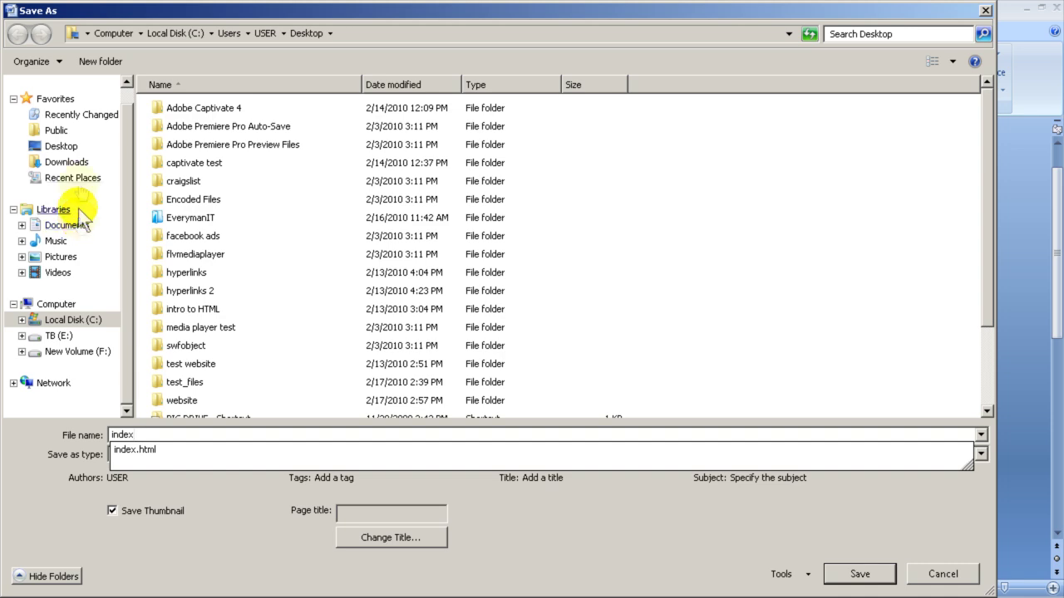
# Save the web page into the website folder on the Desktop and return to that folder's file listing
pyautogui.click(60, 145)
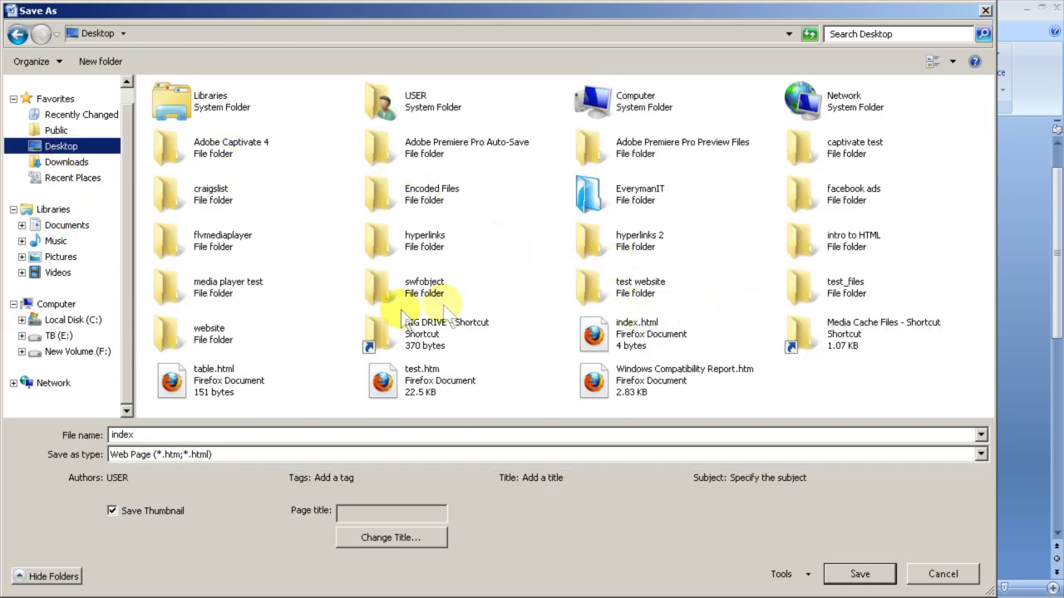
pyautogui.doubleClick(227, 335)
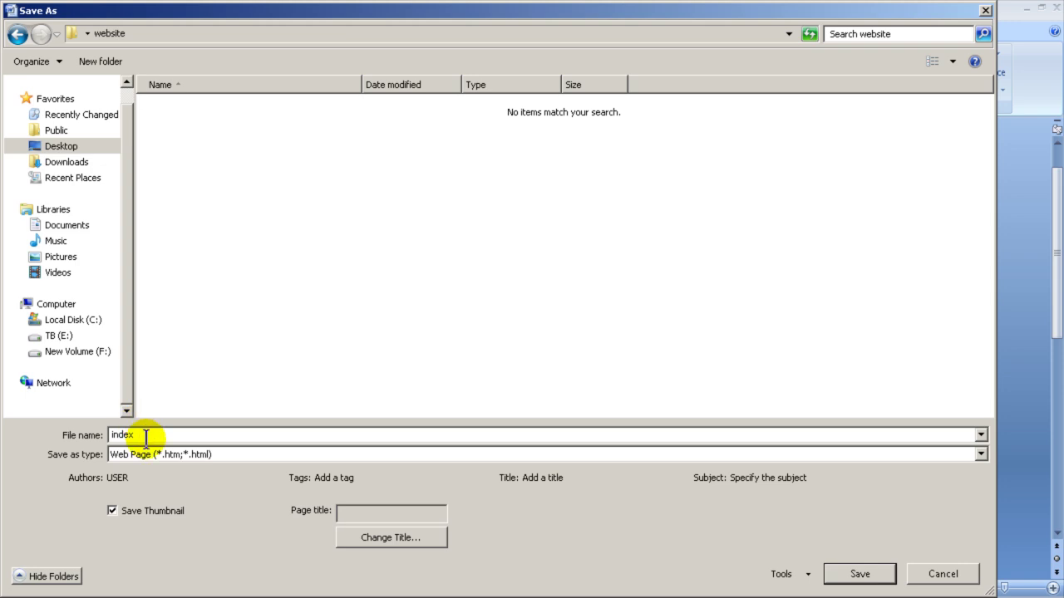
pyautogui.click(850, 574)
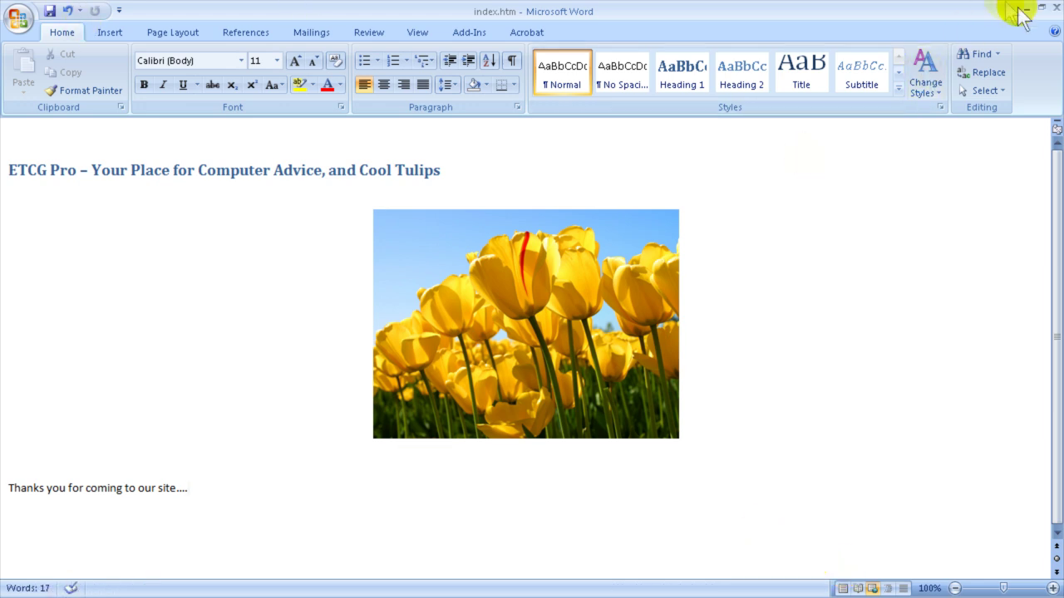
pyautogui.click(1055, 7)
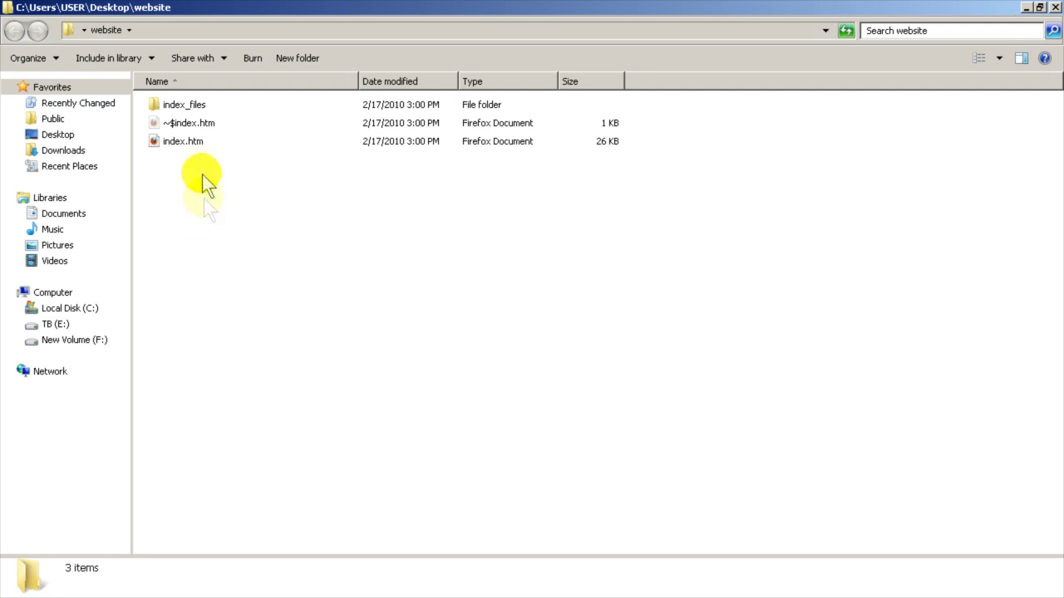
# Open index.htm from the website folder to preview the saved page
pyautogui.click(193, 143)
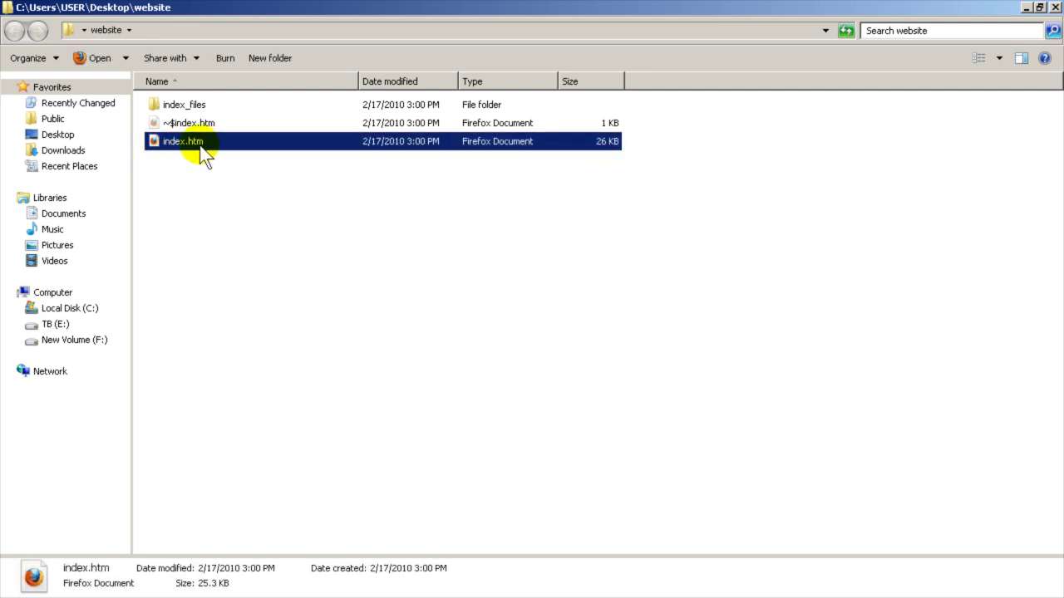
pyautogui.doubleClick(204, 155)
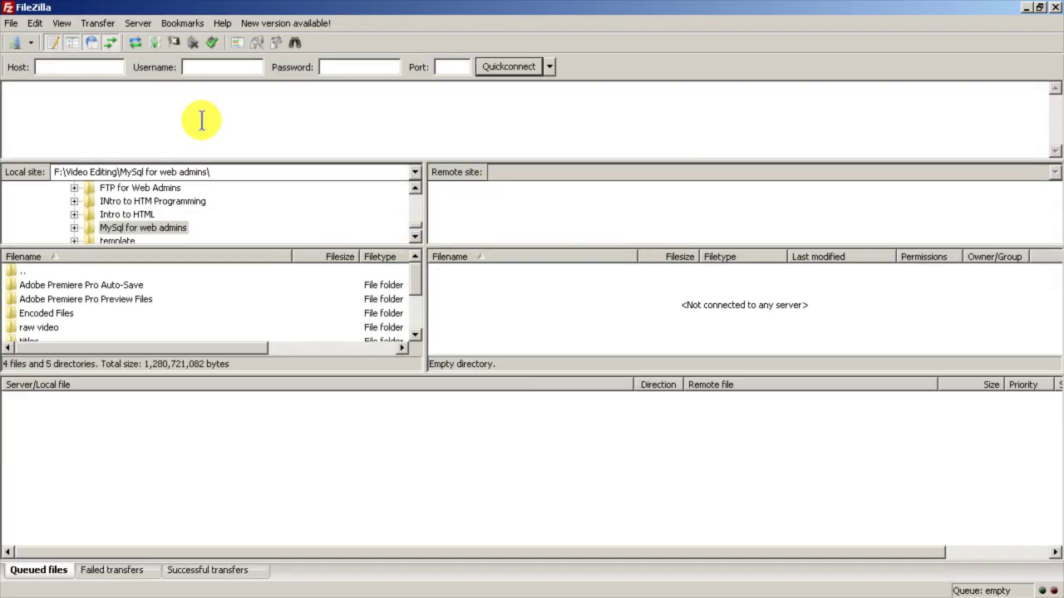
# Switch to FileZilla, connect to ftp.etcgpro.com with the saved etcgtest login, and delete craigslist.wmv, index.html and photo.jpg from the remote root folder
pyautogui.click(549, 66)
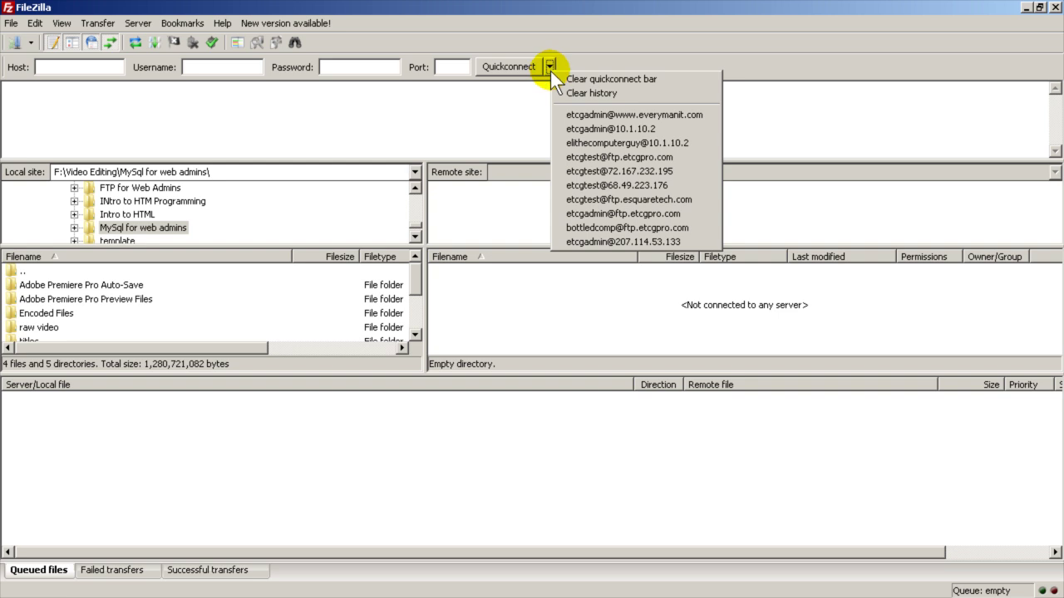
pyautogui.click(613, 157)
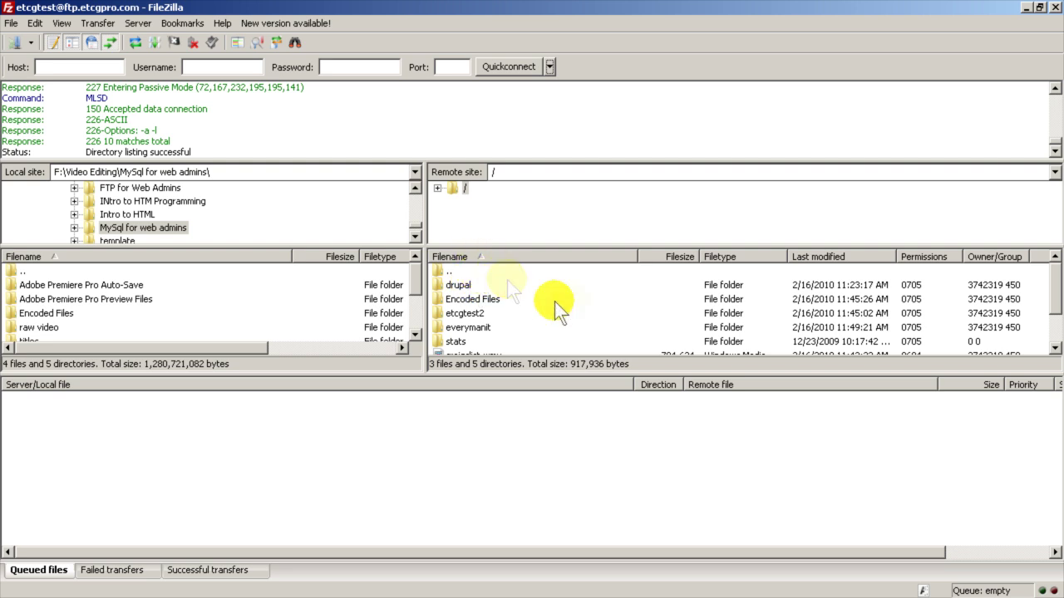
pyautogui.moveTo(1057, 298); pyautogui.dragTo(1052, 326)
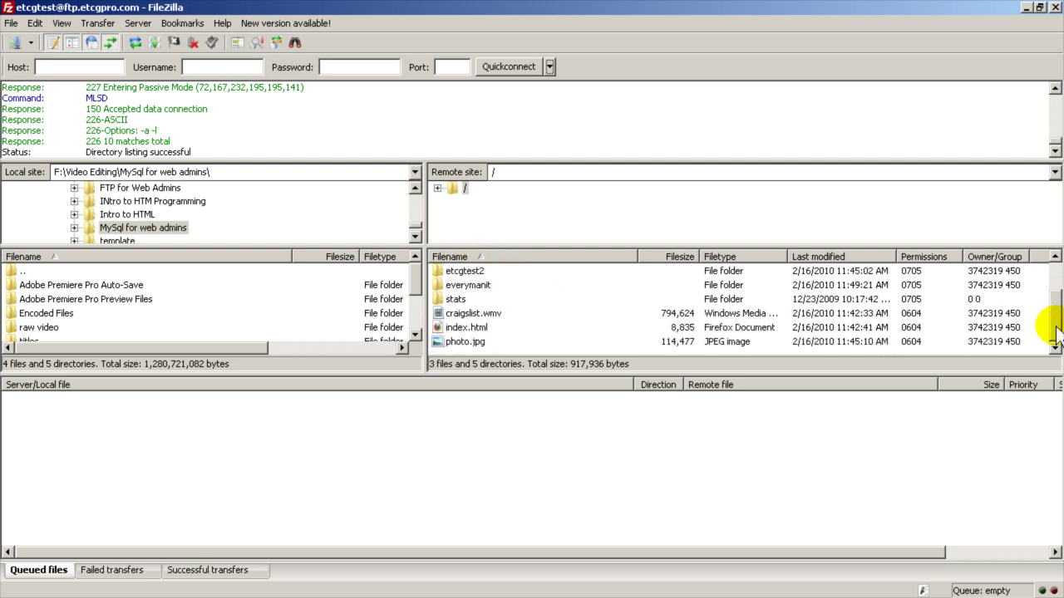
pyautogui.click(487, 328)
pyautogui.click(487, 315)
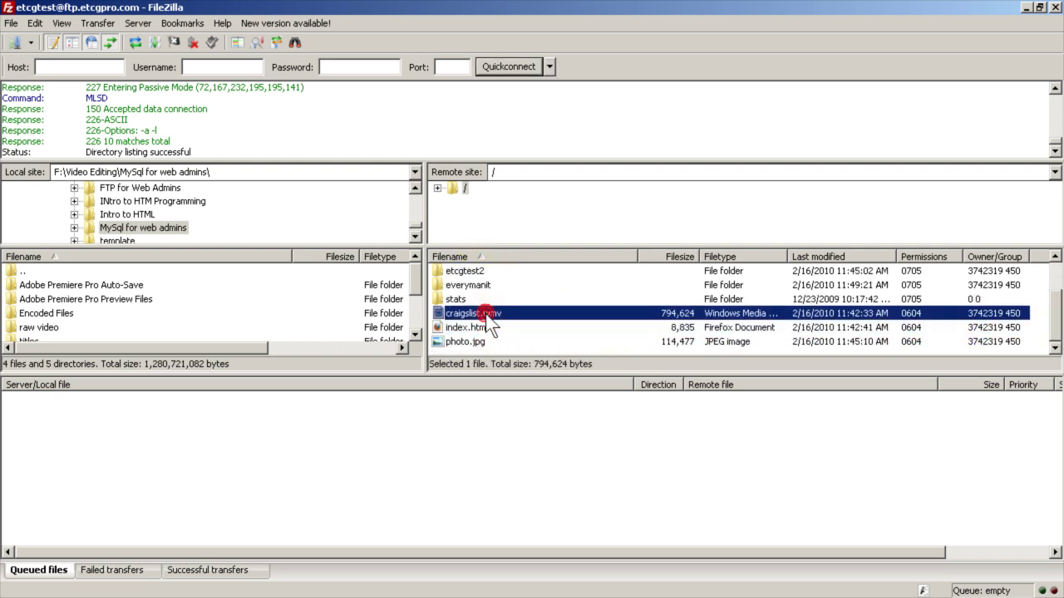
pyautogui.keyDown('shift'); pyautogui.click(482, 341); pyautogui.keyUp('shift')
pyautogui.rightClick(482, 341)
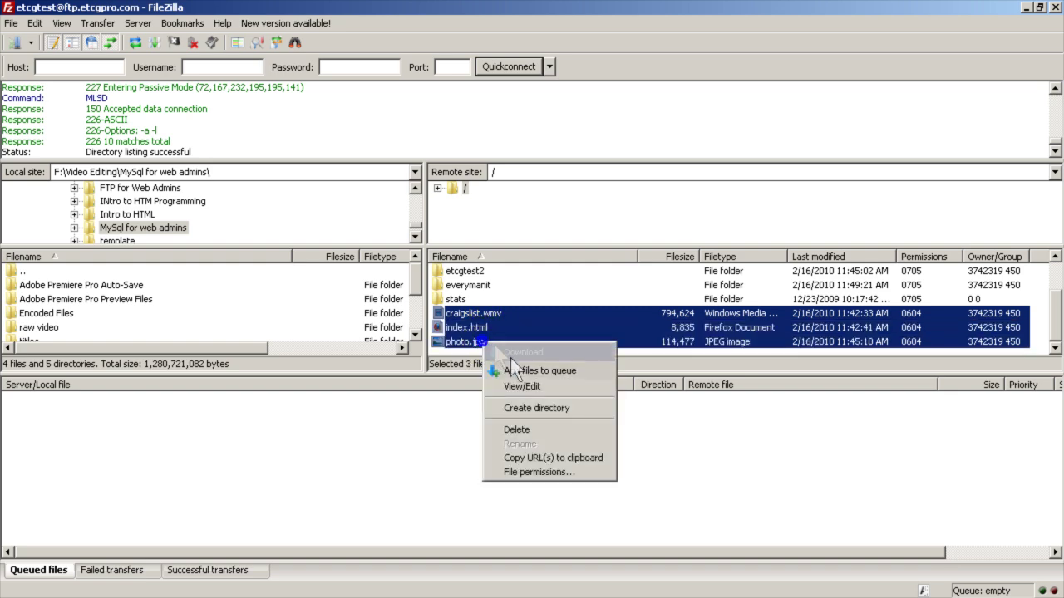
pyautogui.click(536, 426)
pyautogui.click(516, 363)
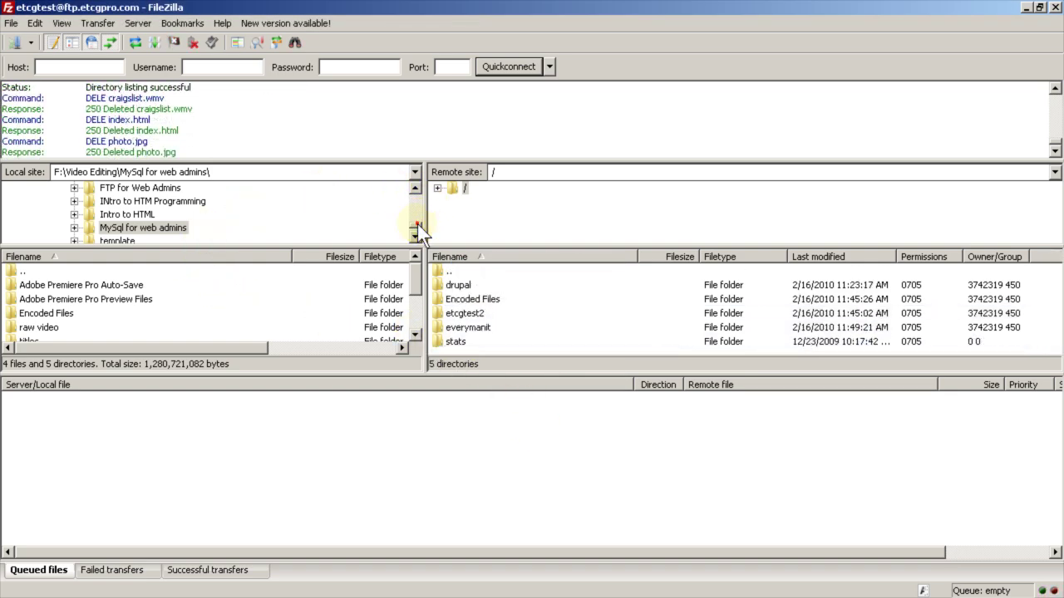
# Set the local site to C:\Users\USER\Desktop\website and enlarge its file list to show the page's files
pyautogui.moveTo(415, 224); pyautogui.dragTo(418, 203)
pyautogui.moveTo(163, 244); pyautogui.dragTo(163, 286)
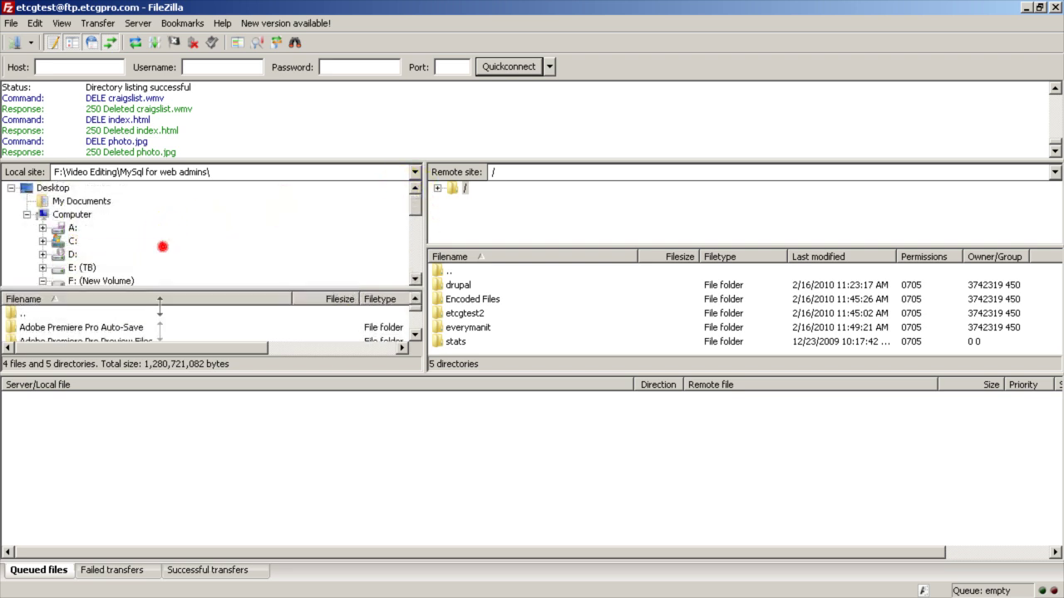
pyautogui.click(43, 241)
pyautogui.scroll(-5, 110, 239)
pyautogui.click(58, 228)
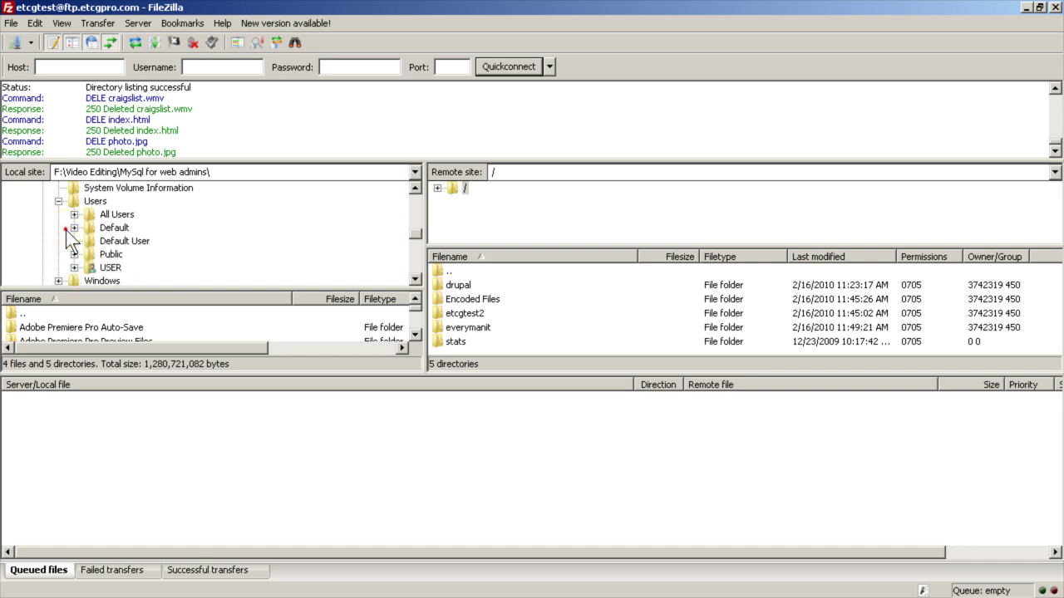
pyautogui.scroll(-1, 80, 229)
pyautogui.click(72, 228)
pyautogui.scroll(-2, 92, 229)
pyautogui.scroll(1, 97, 230)
pyautogui.click(122, 216)
pyautogui.click(90, 214)
pyautogui.scroll(-4, 133, 233)
pyautogui.click(138, 253)
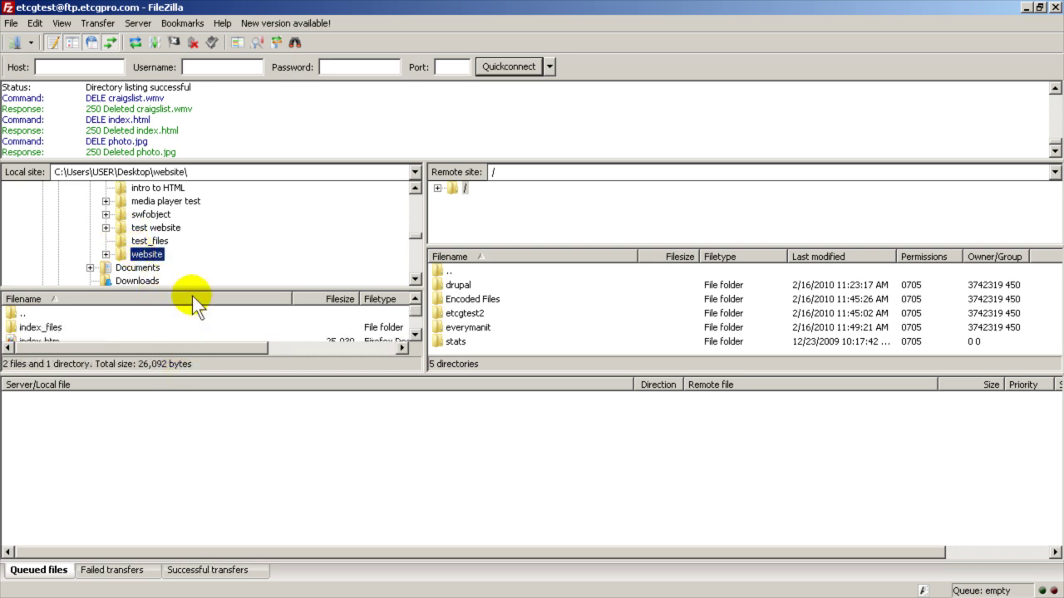
pyautogui.moveTo(192, 290); pyautogui.dragTo(197, 171)
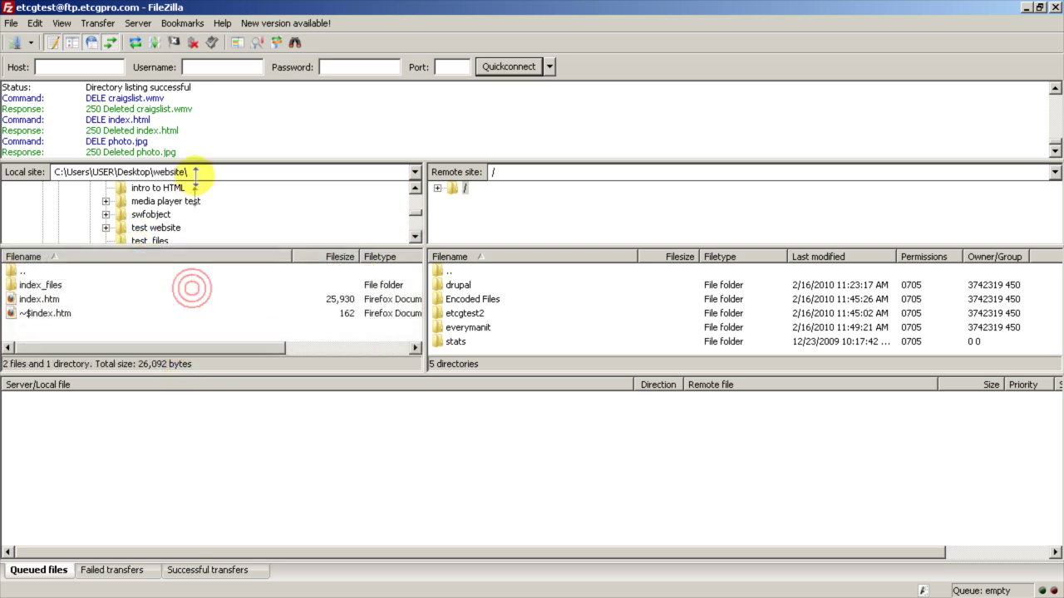
# Upload index.htm and the index_files folder from the local website folder to the remote root folder
pyautogui.click(51, 303)
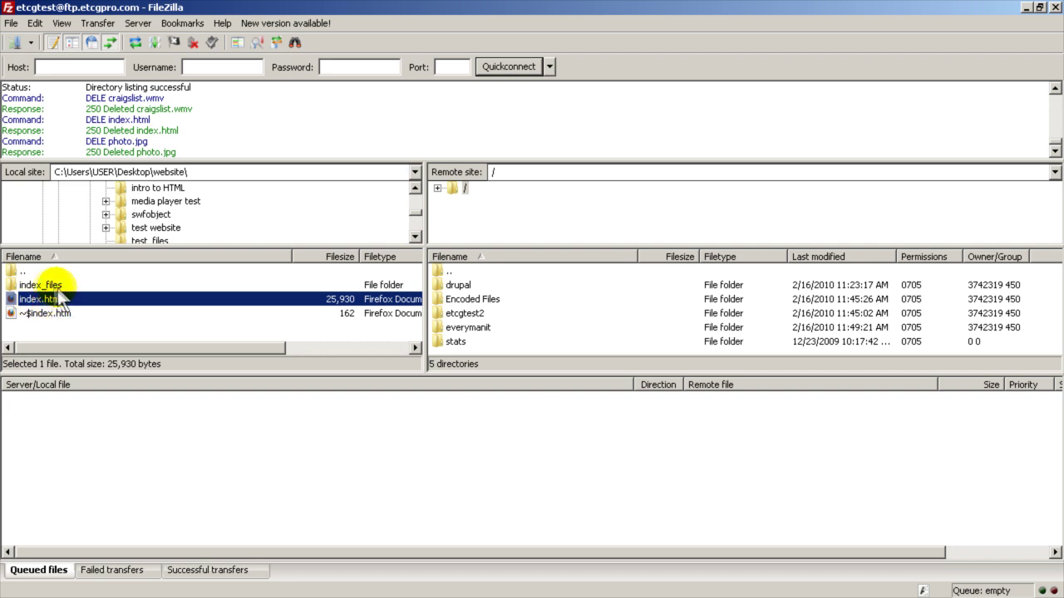
pyautogui.keyDown('ctrl'); pyautogui.click(42, 285); pyautogui.keyUp('ctrl')
pyautogui.rightClick(54, 289)
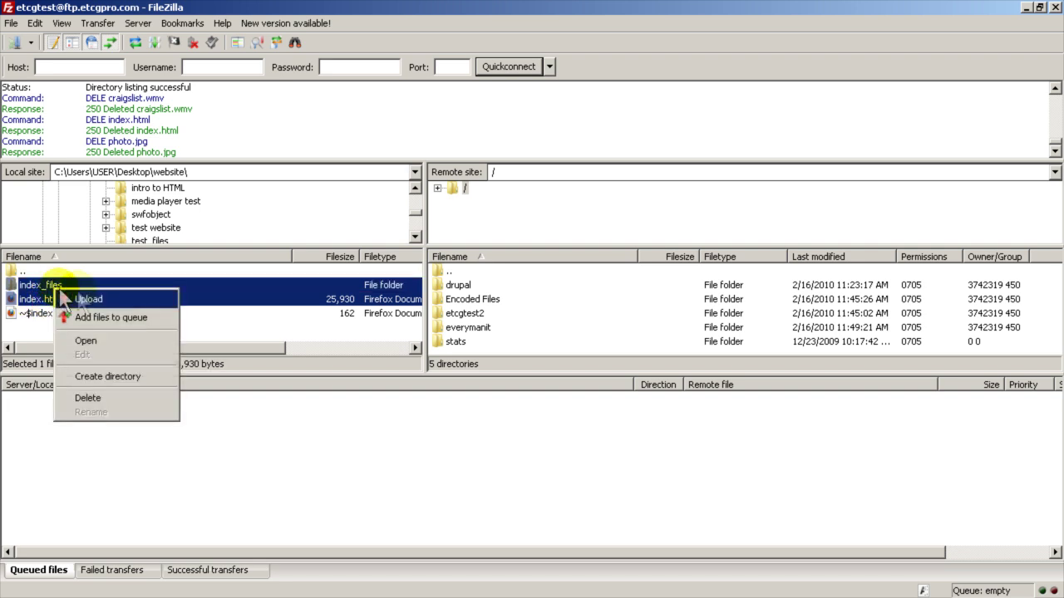
pyautogui.click(89, 299)
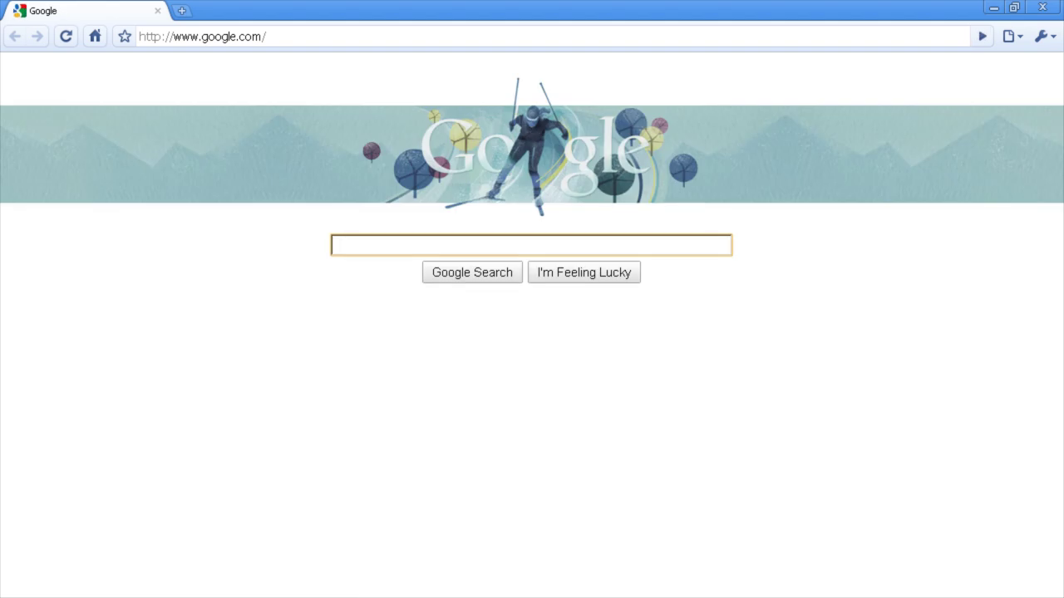
pyautogui.click(280, 34)
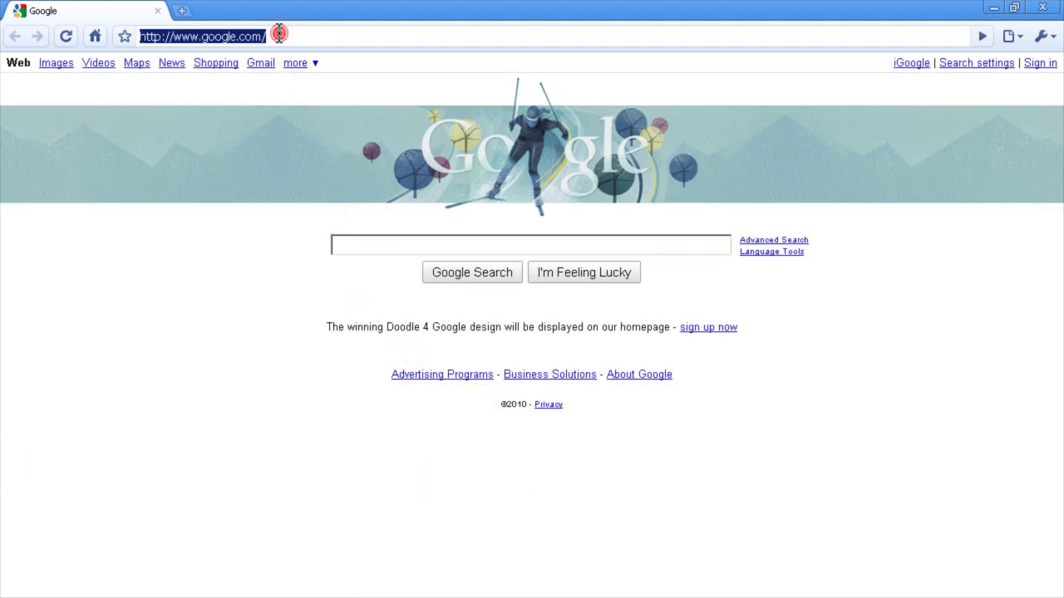
pyautogui.write('www')
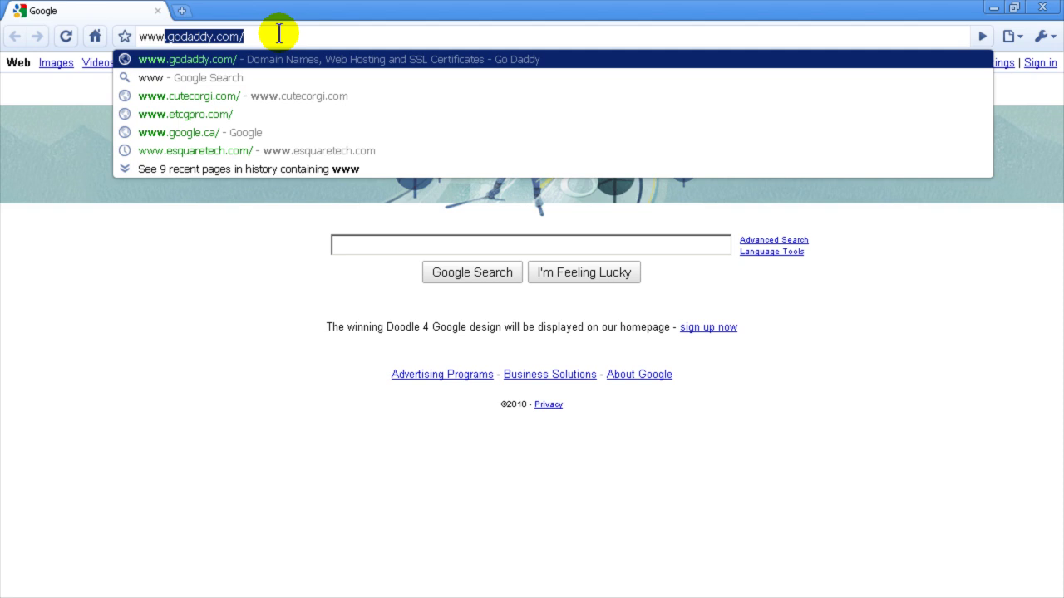
pyautogui.write('.etcg')
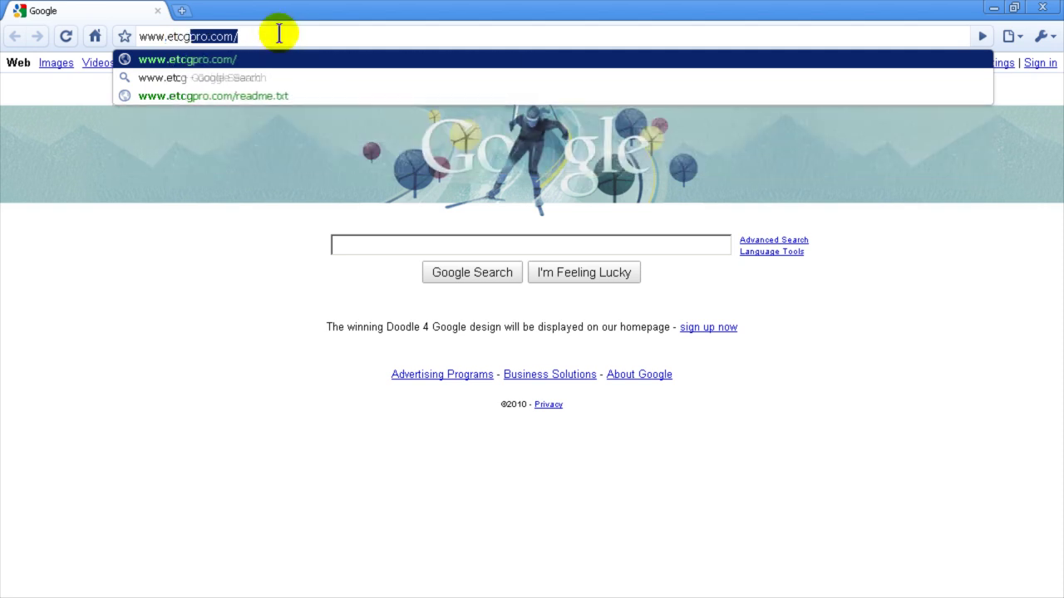
pyautogui.write('pro.')
pyautogui.press('Return')
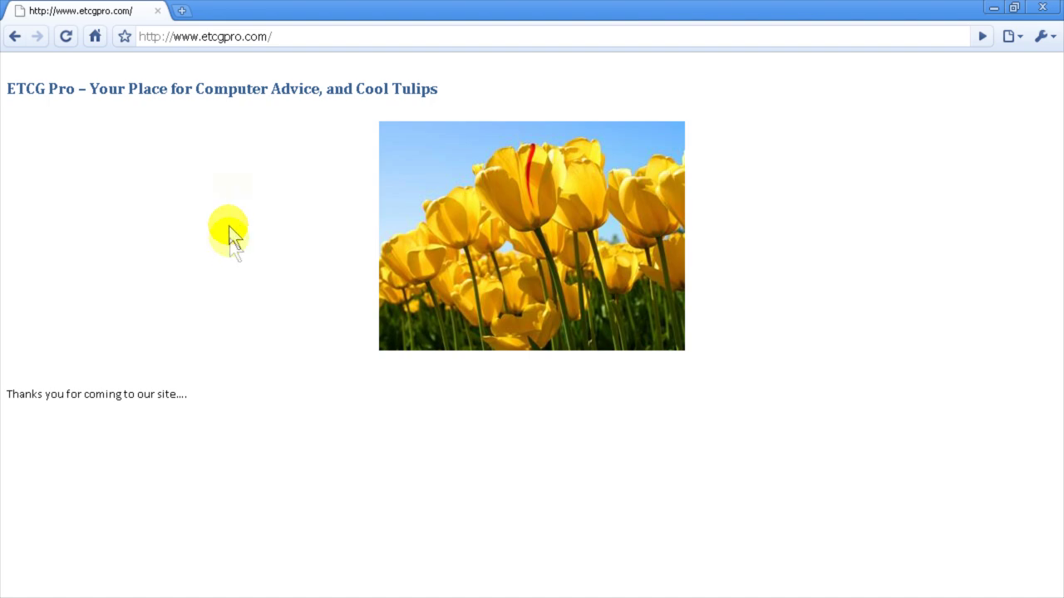
pyautogui.click(1045, 8)
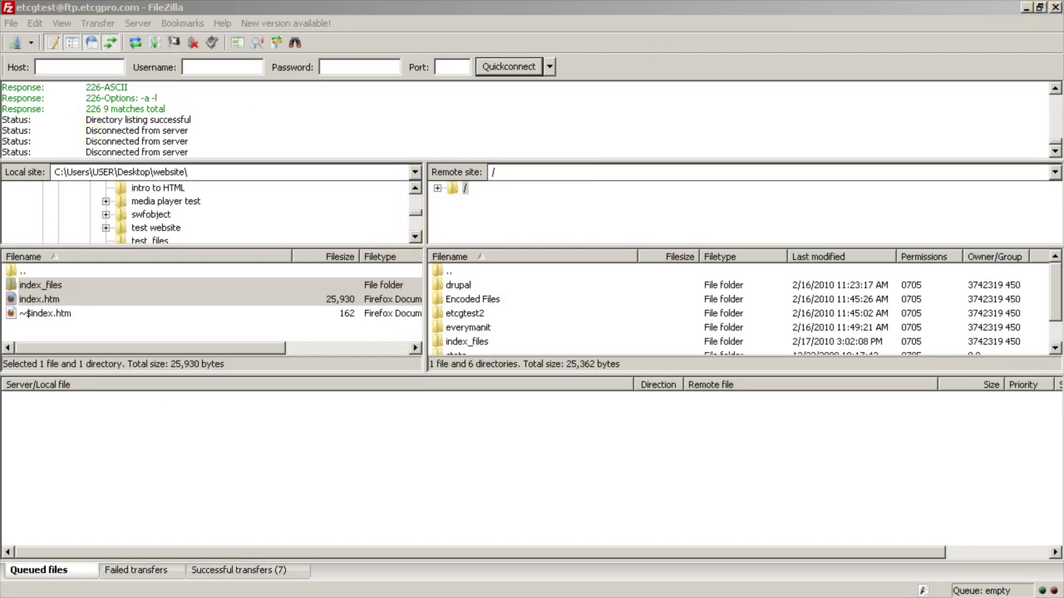
# Switch to index.htm in Word and add an empty, centered line above the heading
pyautogui.click(155, 596)
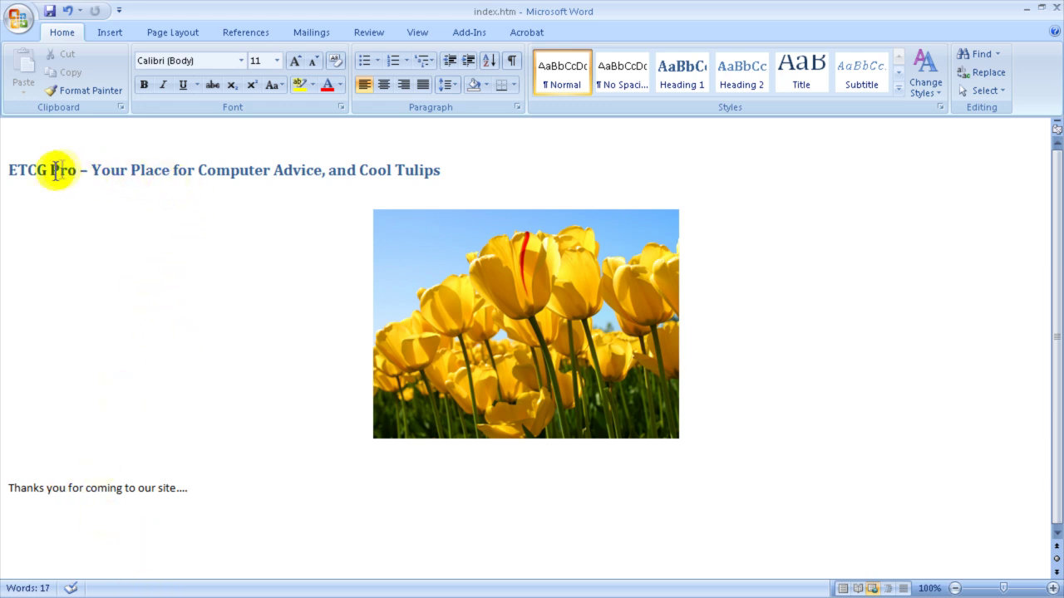
pyautogui.click(9, 172)
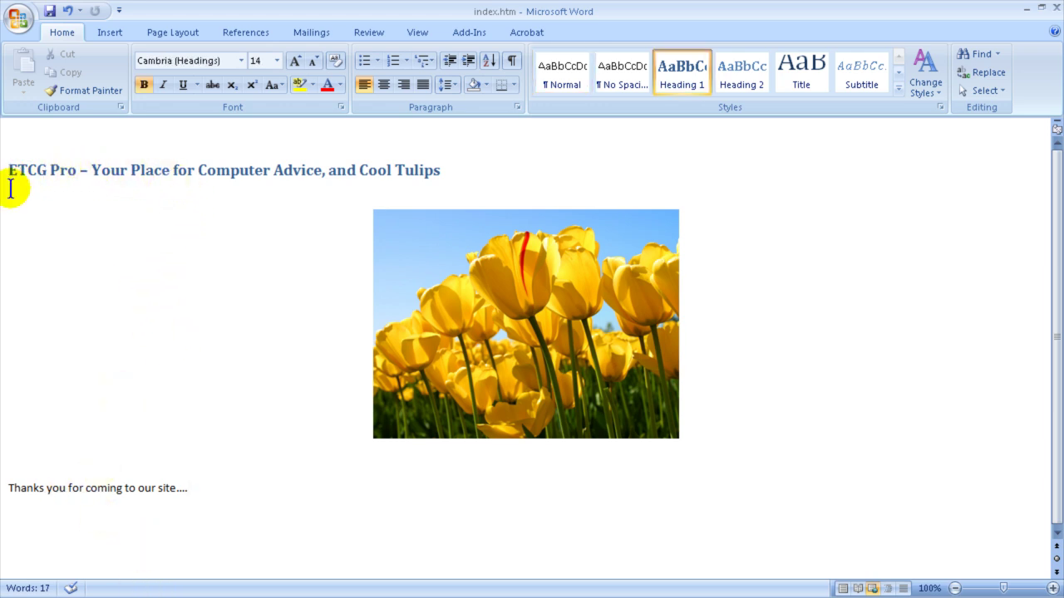
pyautogui.press('Return')
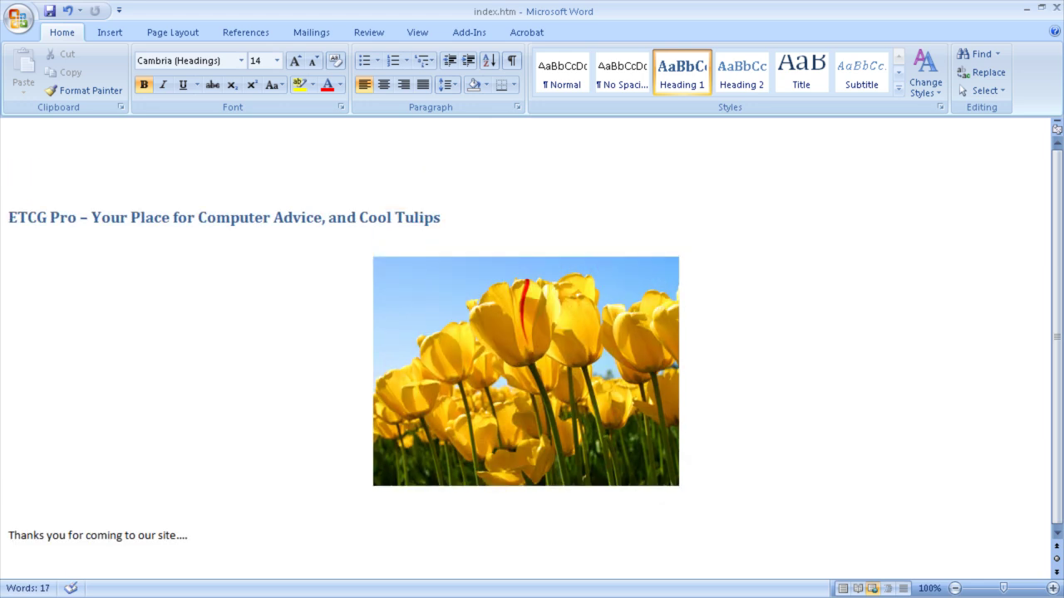
pyautogui.press('Up')
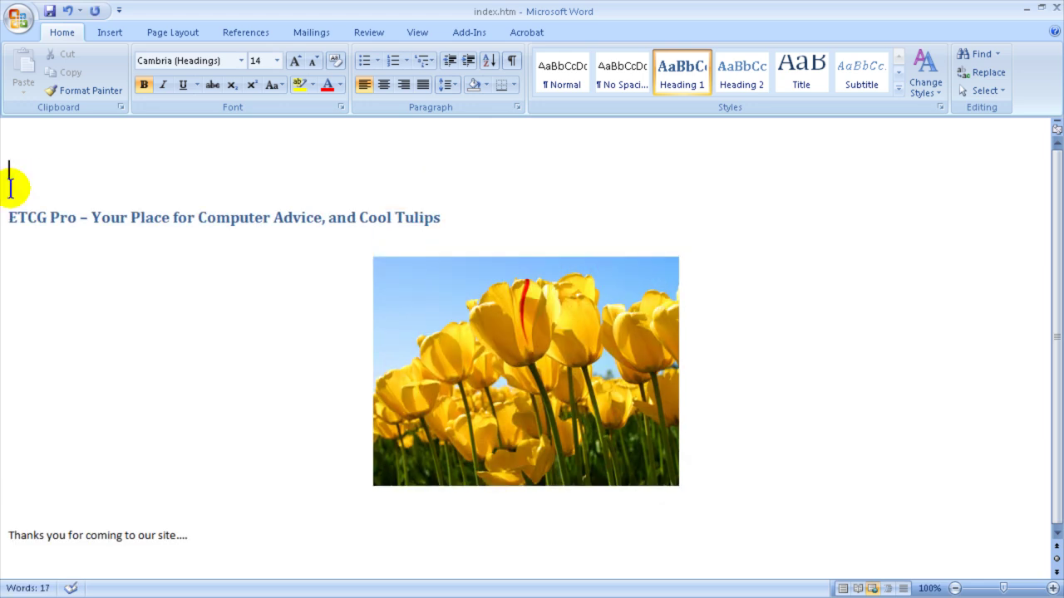
pyautogui.click(381, 82)
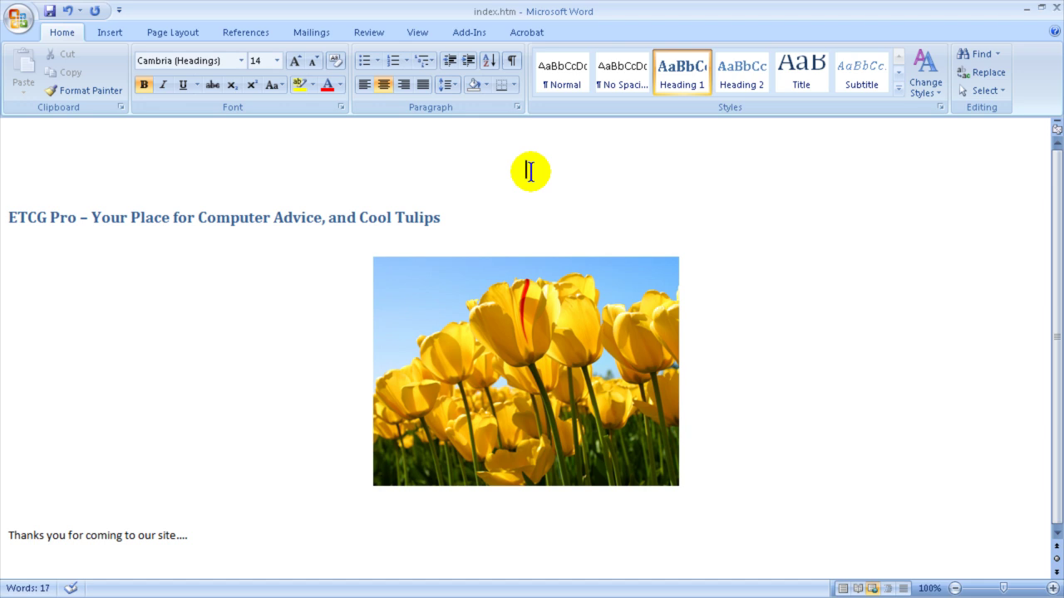
# Enter the navigation words Home, About and Contact on the line above the heading, separated by tabs
pyautogui.write('Home')
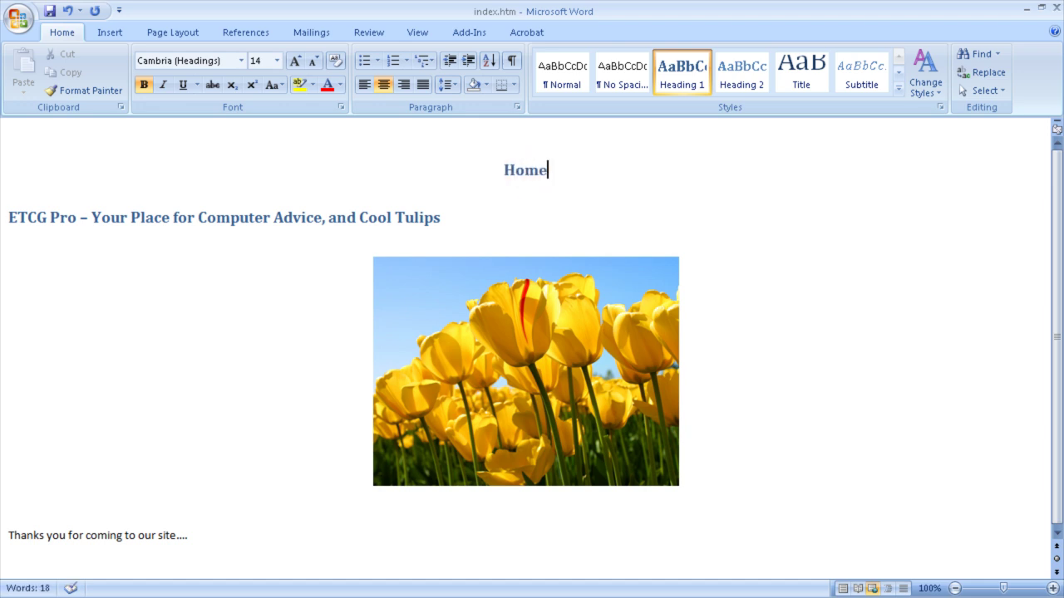
pyautogui.press('Tab')
pyautogui.write('About')
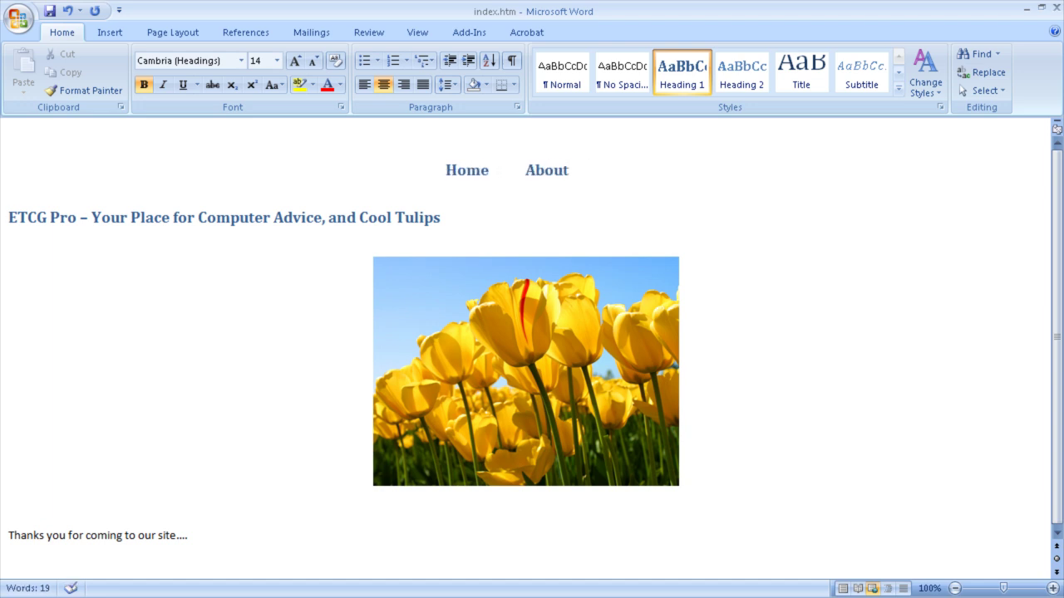
pyautogui.press('Tab')
pyautogui.write('Contac')
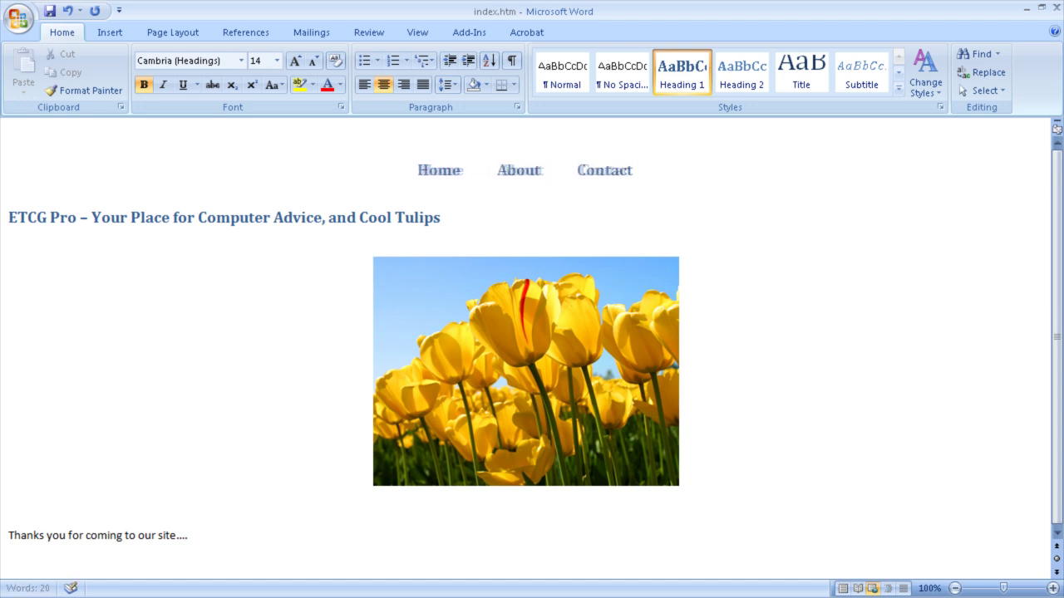
pyautogui.write('t')
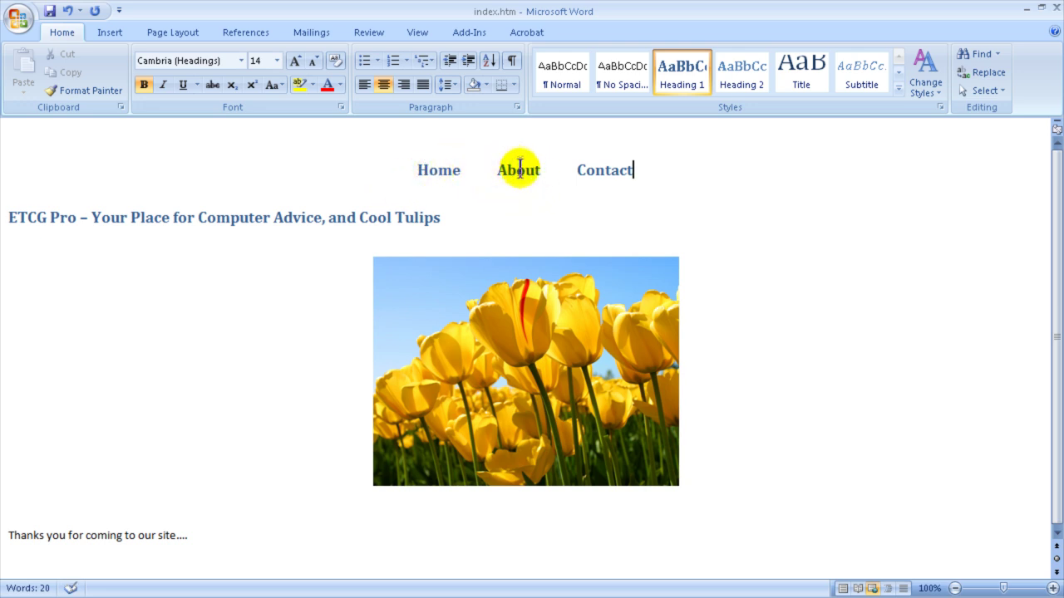
# Link the word Home in the navigation line to index.htm in the website folder
pyautogui.moveTo(461, 173); pyautogui.dragTo(418, 171)
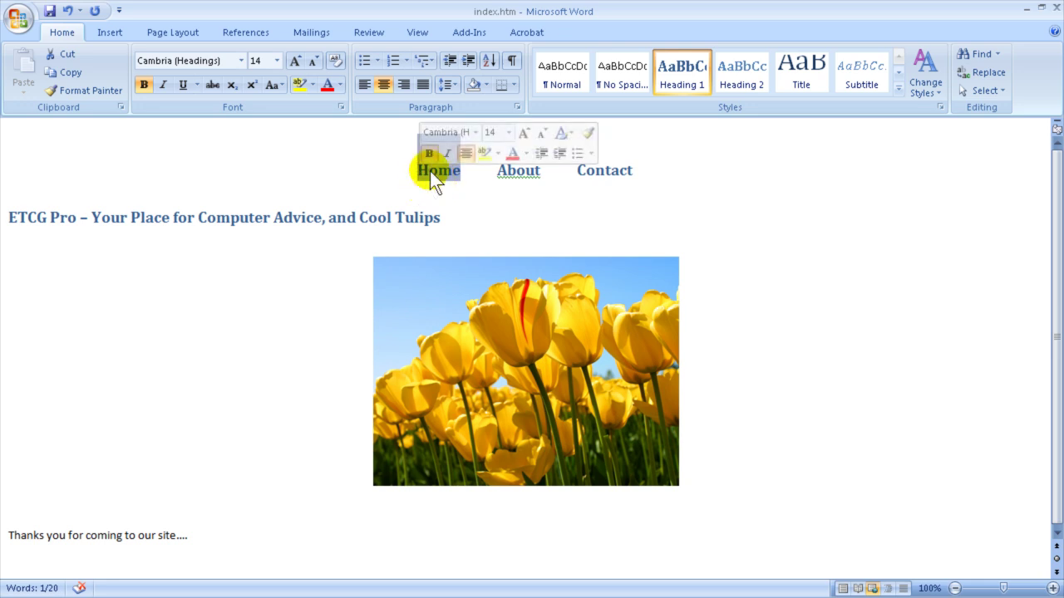
pyautogui.rightClick(429, 177)
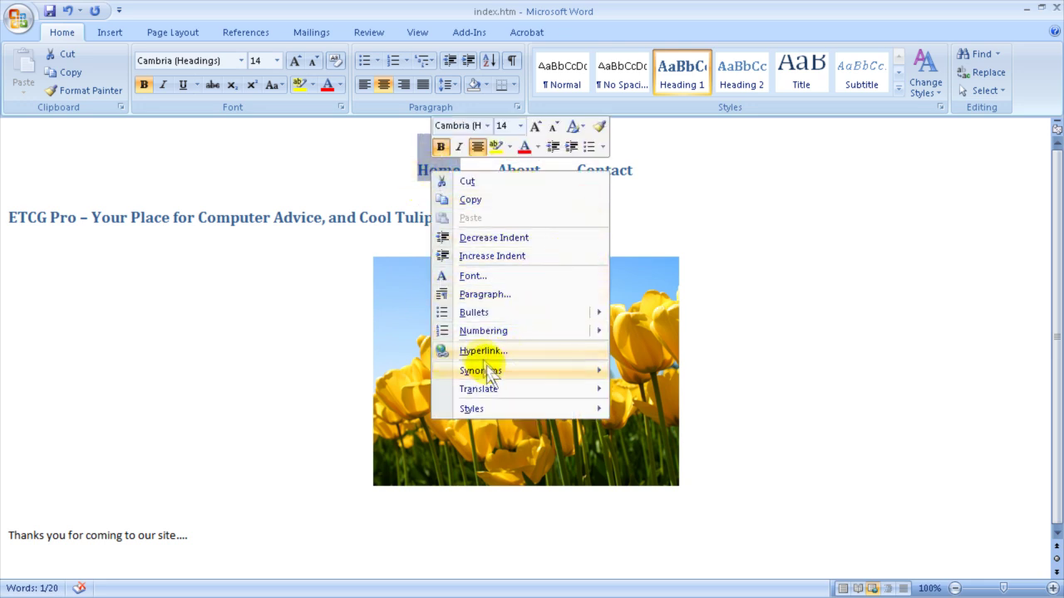
pyautogui.rightClick(425, 172)
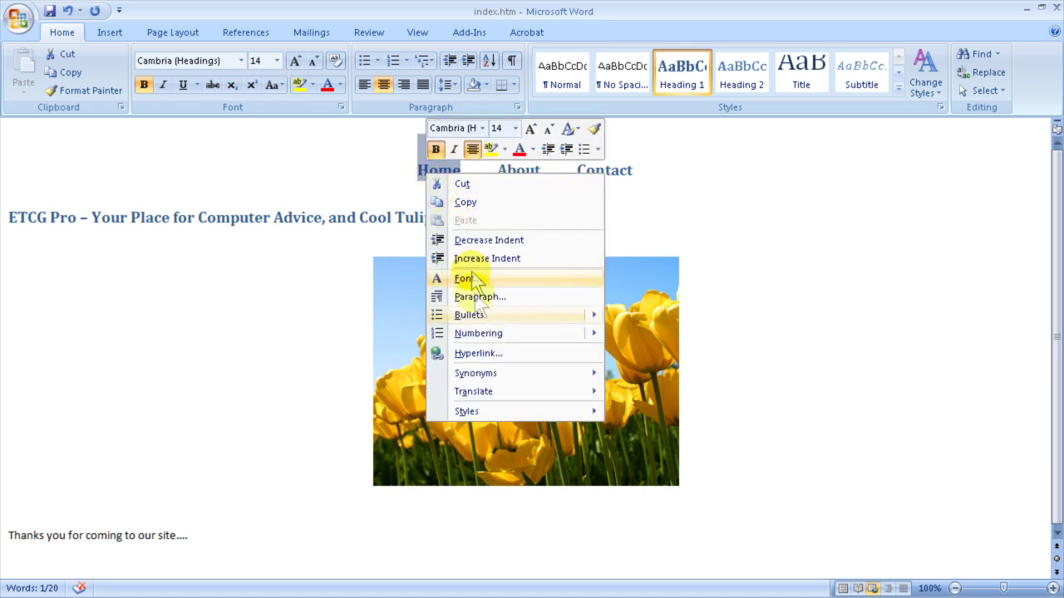
pyautogui.click(498, 349)
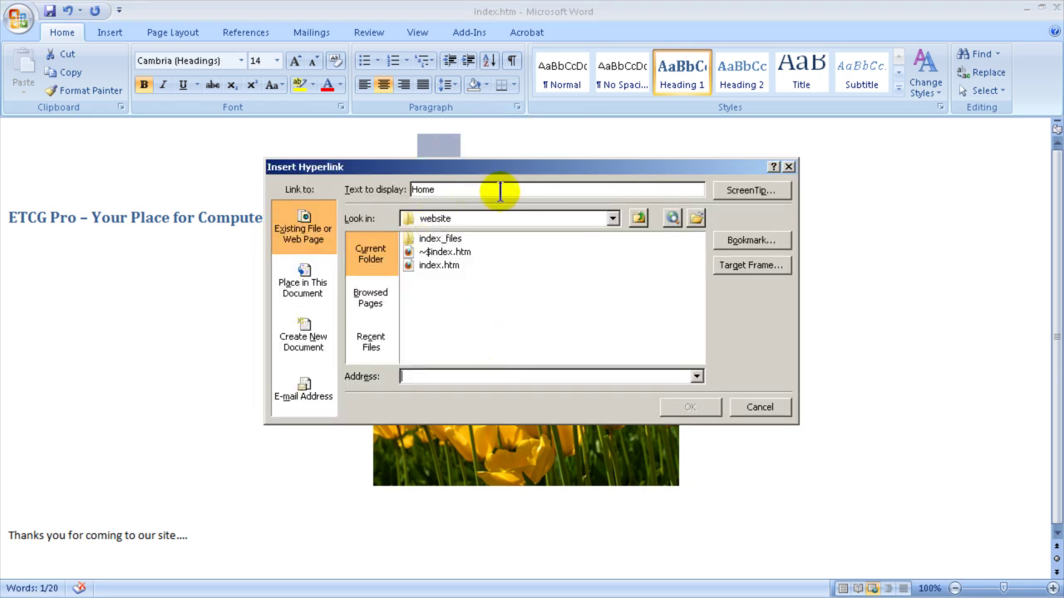
pyautogui.click(435, 376)
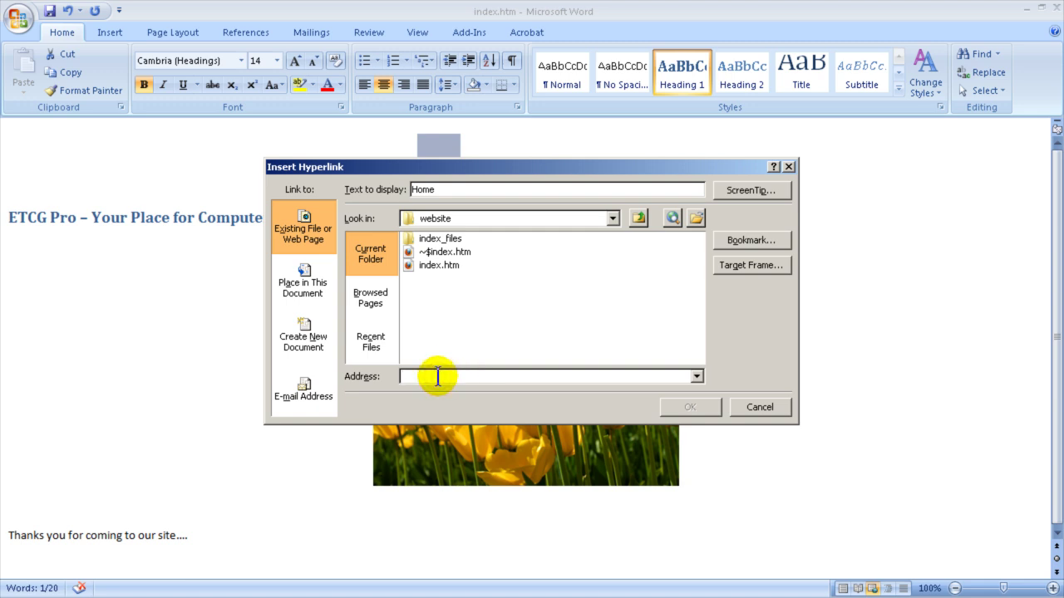
pyautogui.moveTo(494, 166); pyautogui.dragTo(494, 251)
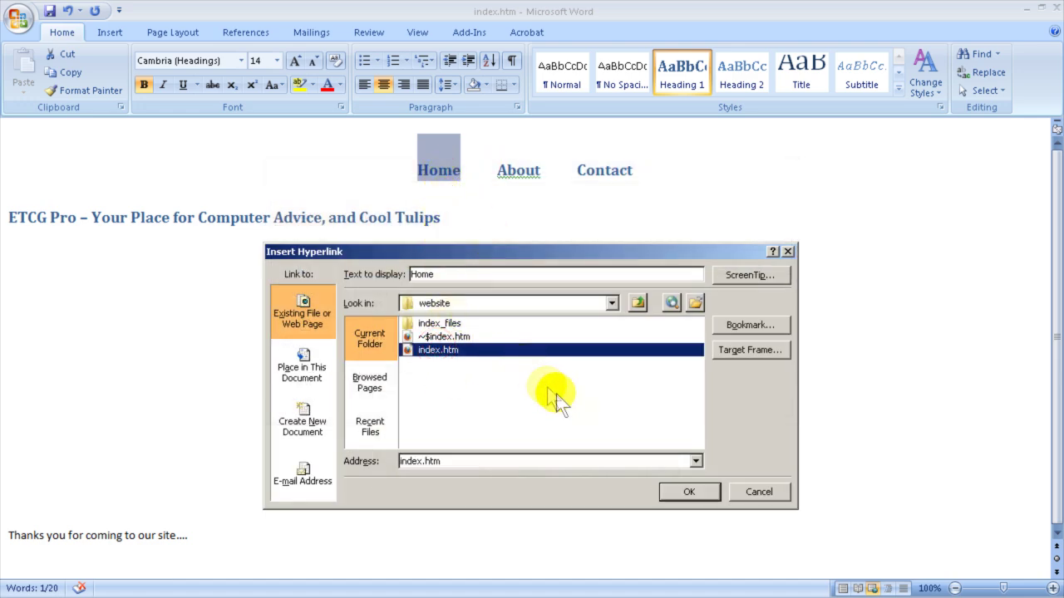
pyautogui.click(688, 491)
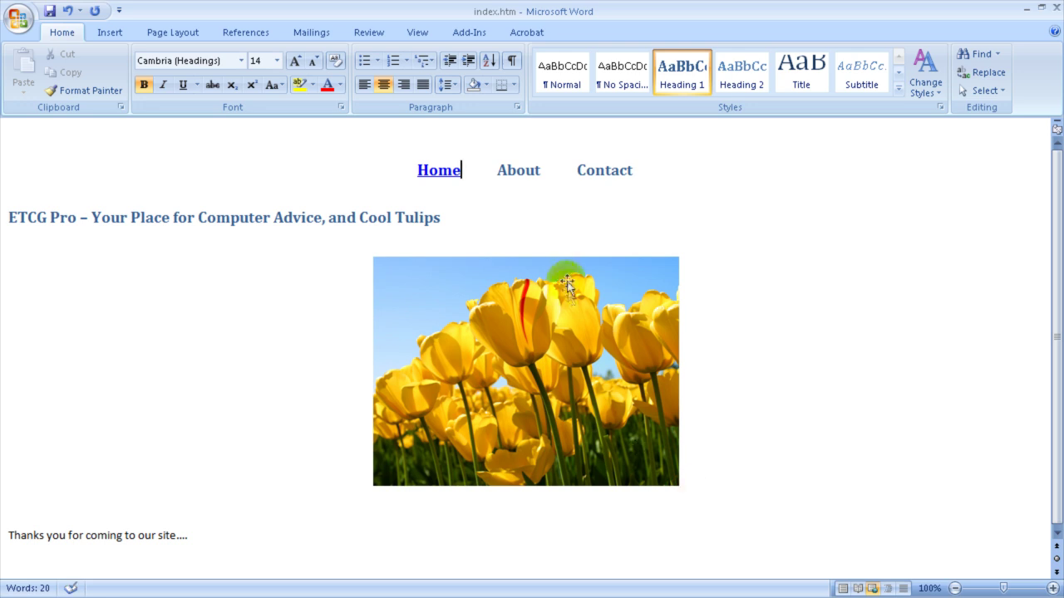
# Link the word About in the navigation line to the address about.htm
pyautogui.moveTo(541, 172); pyautogui.dragTo(480, 169)
pyautogui.rightClick(533, 178)
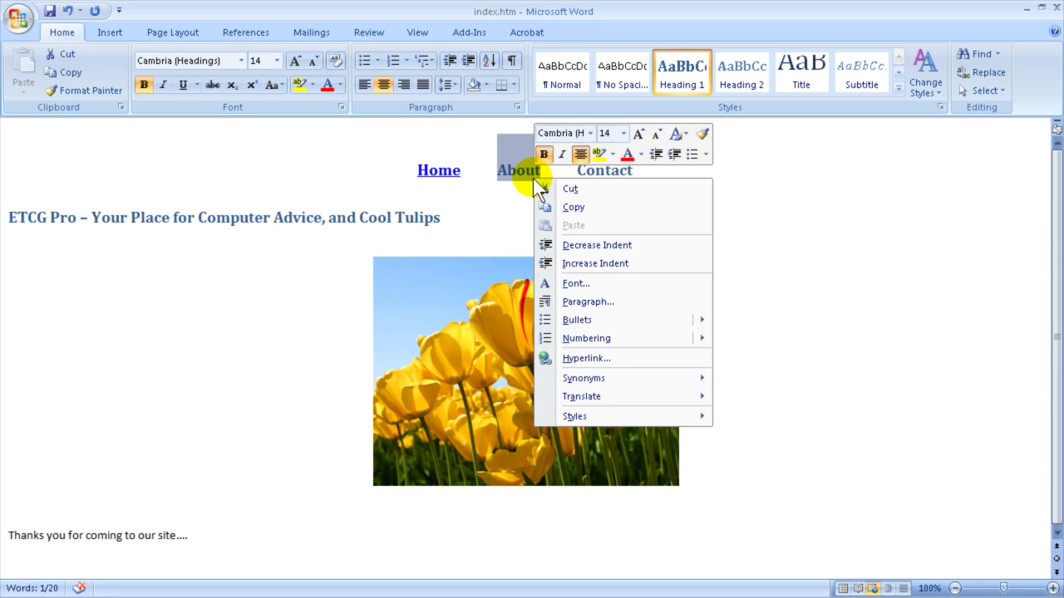
pyautogui.click(585, 359)
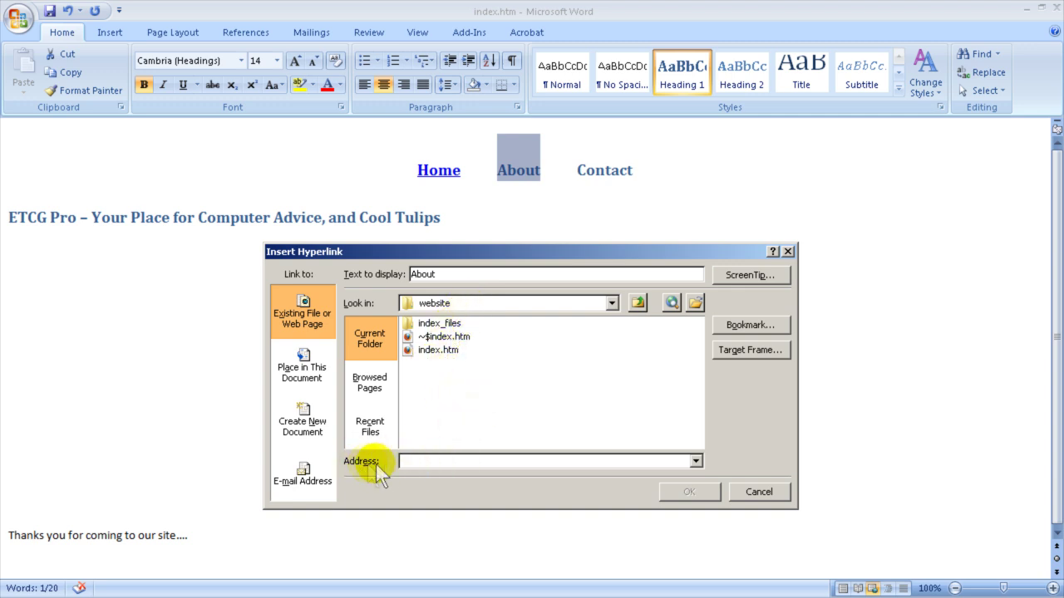
pyautogui.click(406, 462)
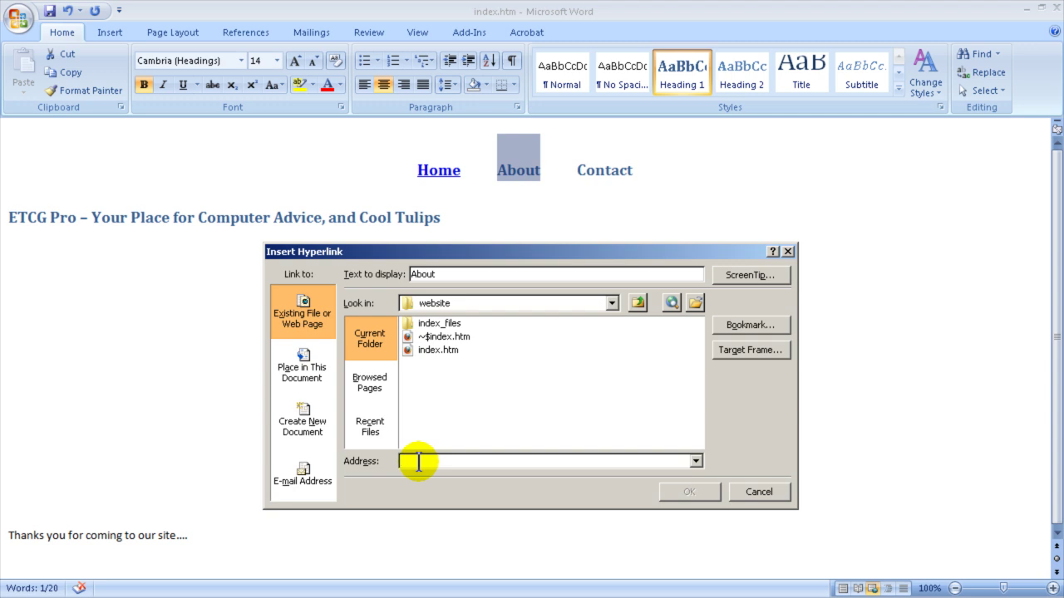
pyautogui.write('about.htm')
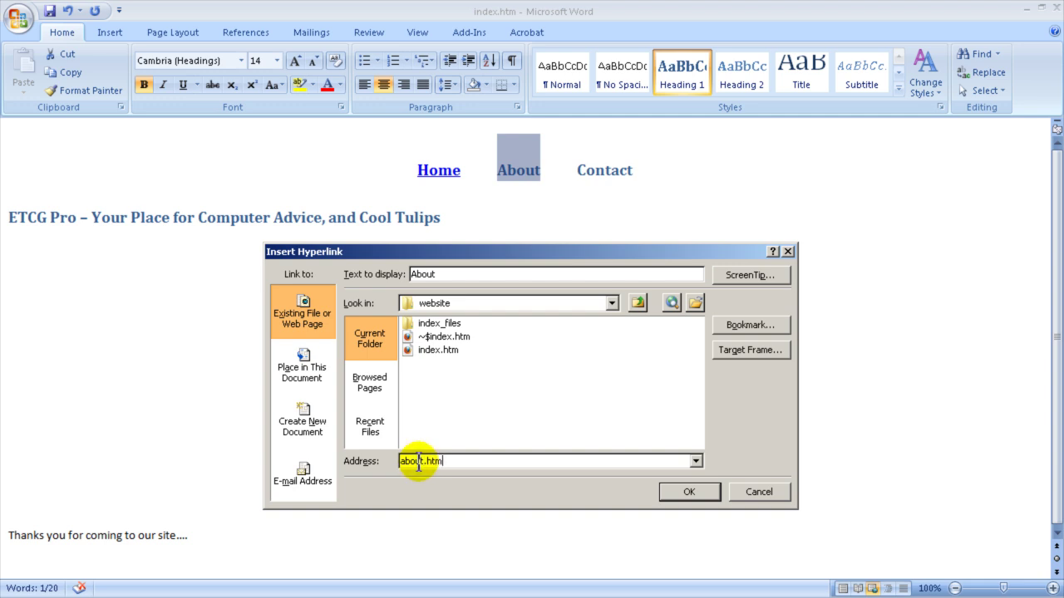
pyautogui.click(673, 493)
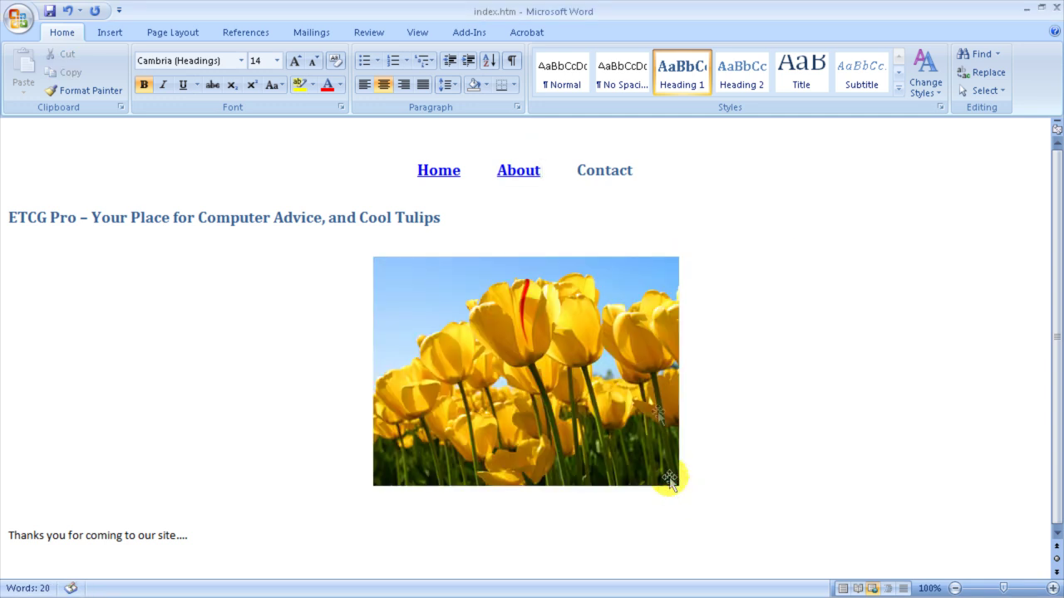
# Link the word Contact in the navigation line to the address contact.htm
pyautogui.moveTo(575, 171); pyautogui.dragTo(632, 173)
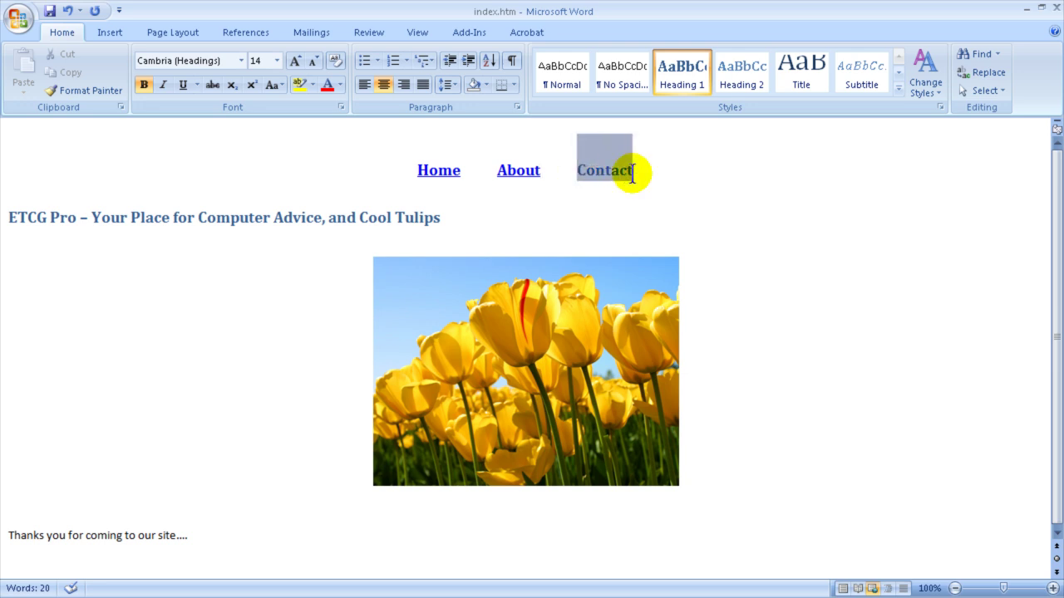
pyautogui.rightClick(614, 172)
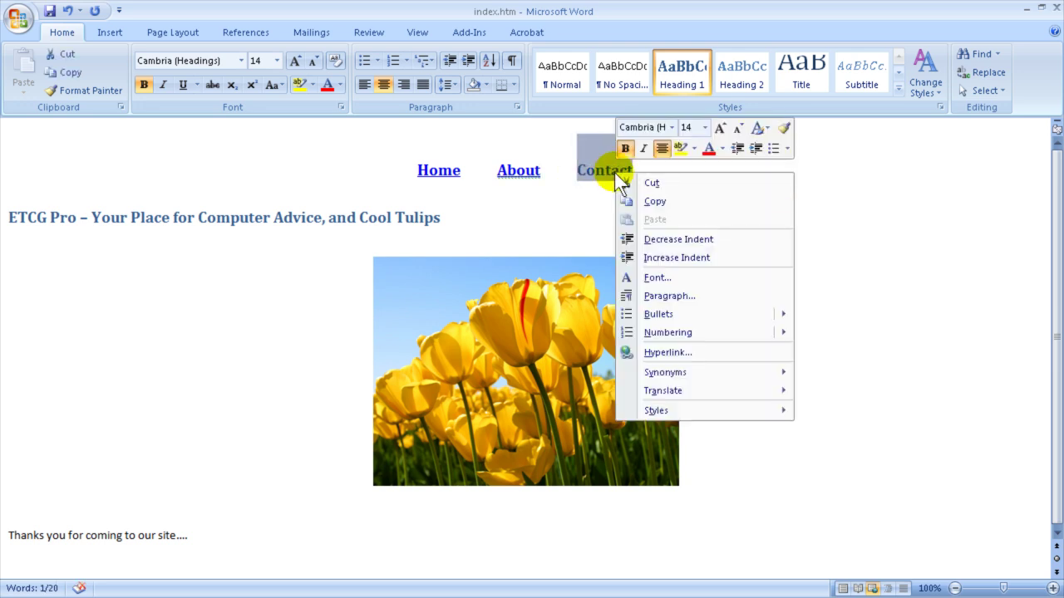
pyautogui.click(662, 353)
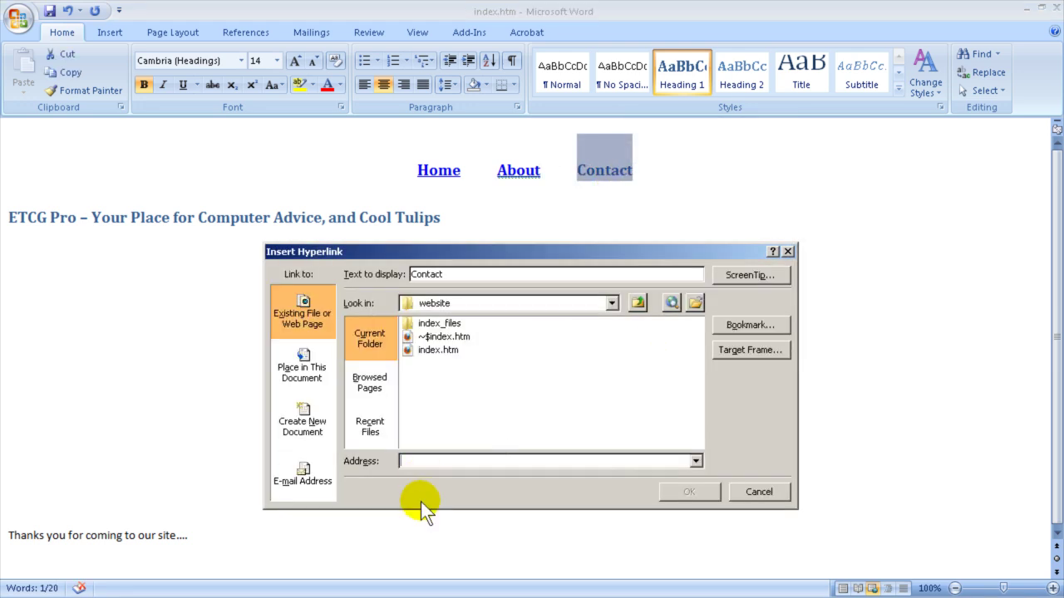
pyautogui.click(422, 462)
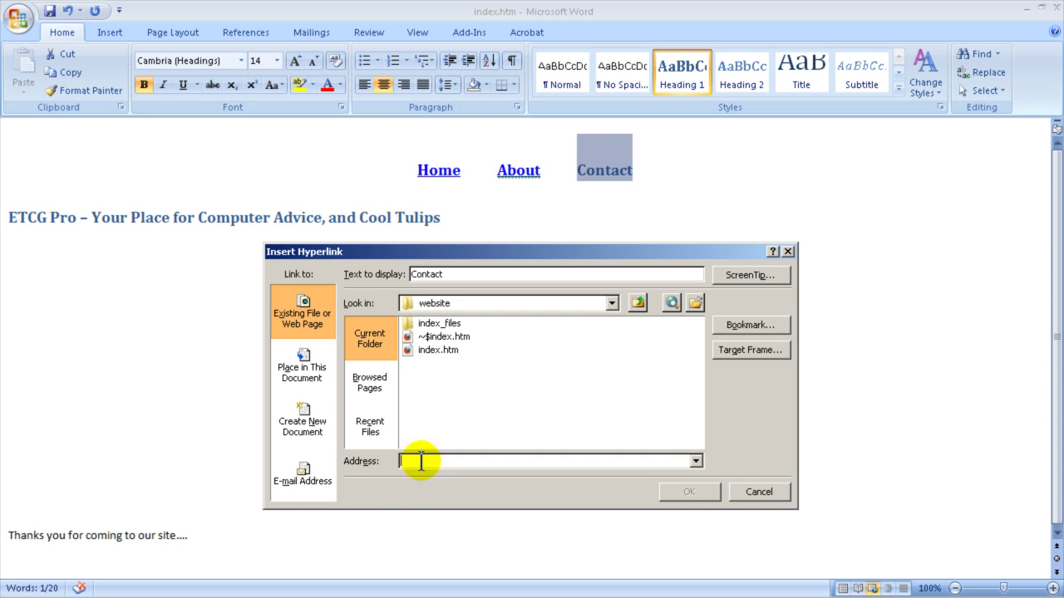
pyautogui.write('cont')
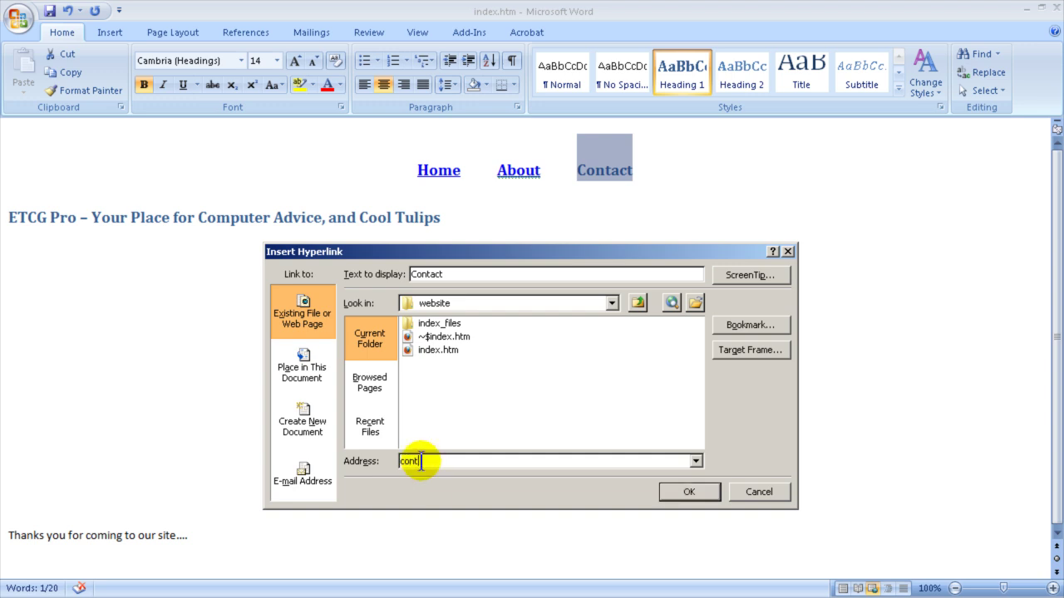
pyautogui.write('act.thm')
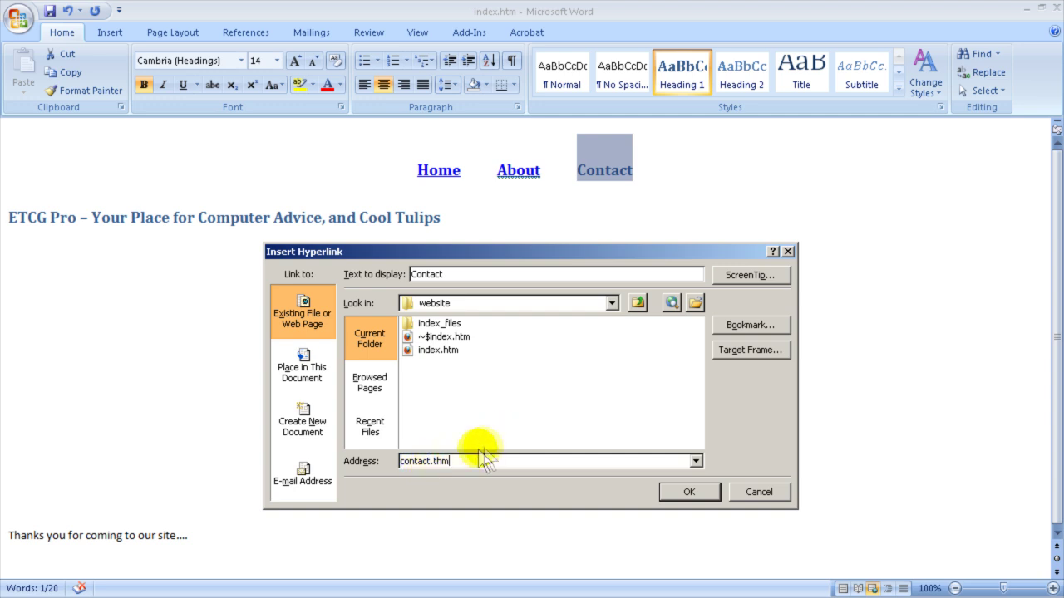
pyautogui.press('BackSpace')
pyautogui.press('BackSpace')
pyautogui.write('htm')
pyautogui.click(674, 491)
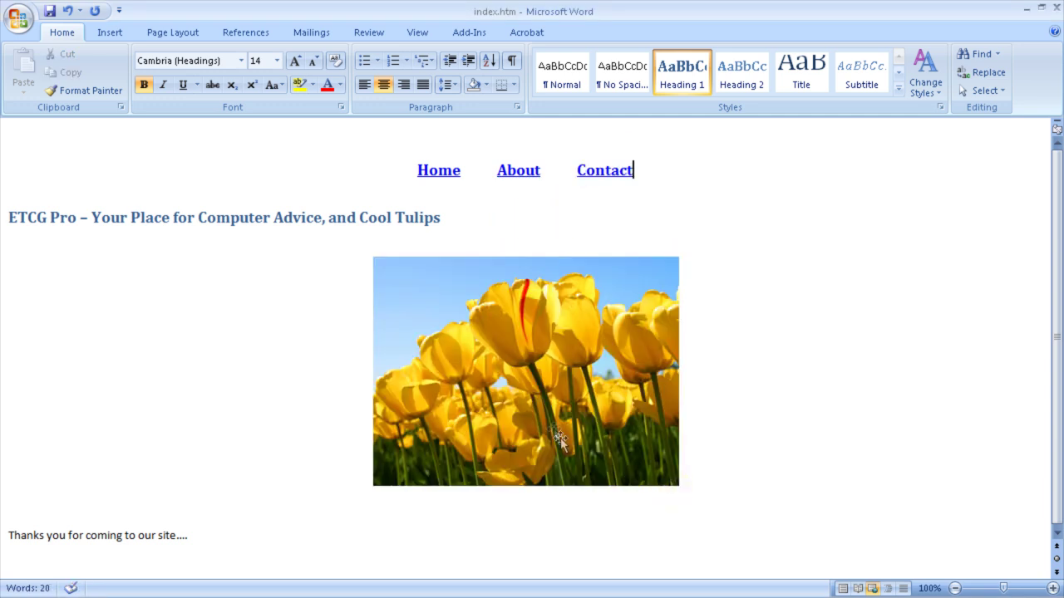
pyautogui.click(63, 11)
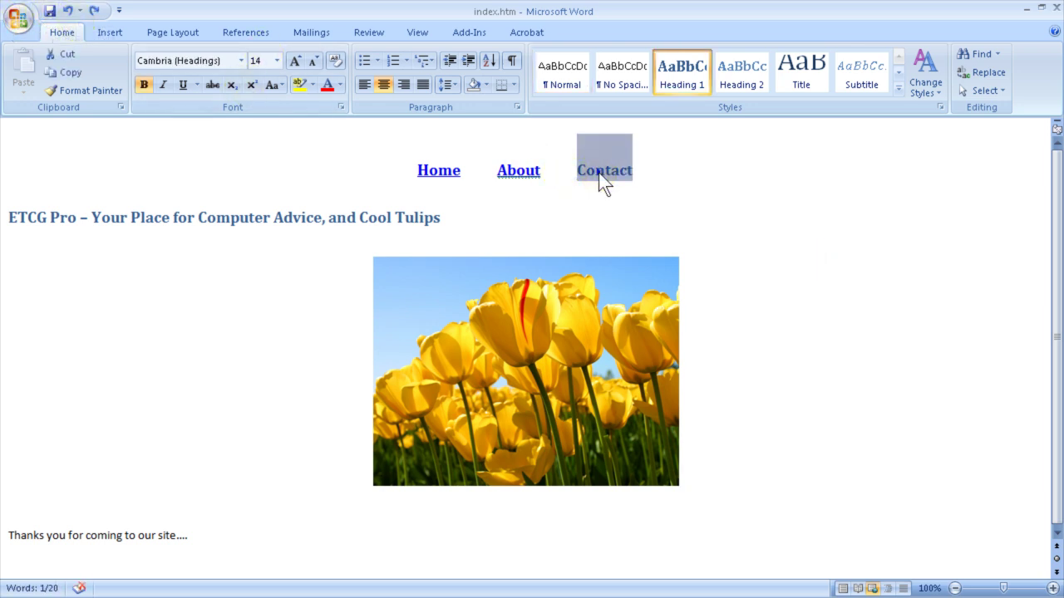
pyautogui.rightClick(598, 170)
pyautogui.click(654, 347)
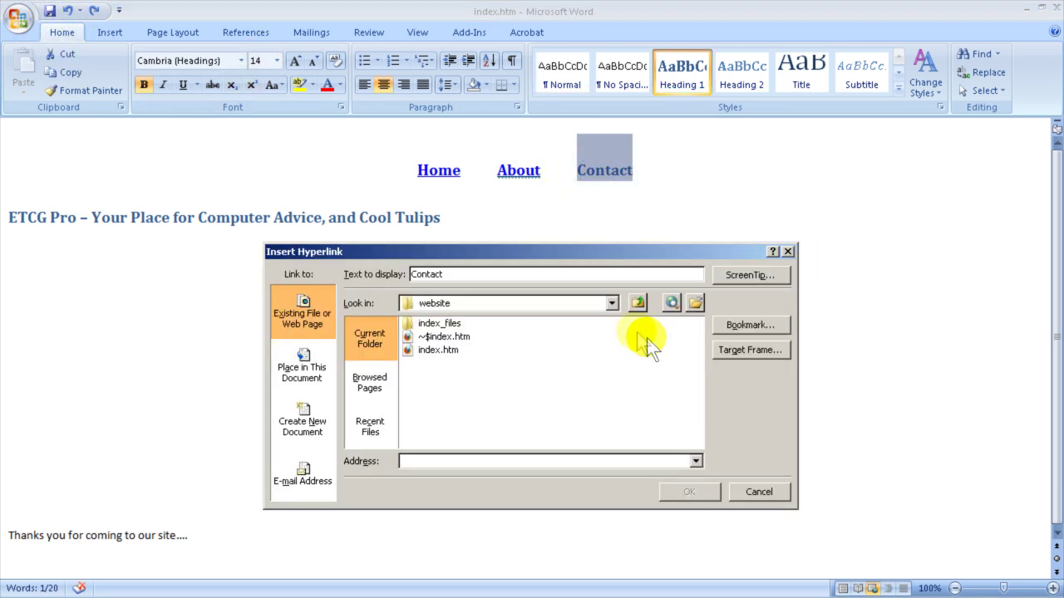
pyautogui.click(741, 488)
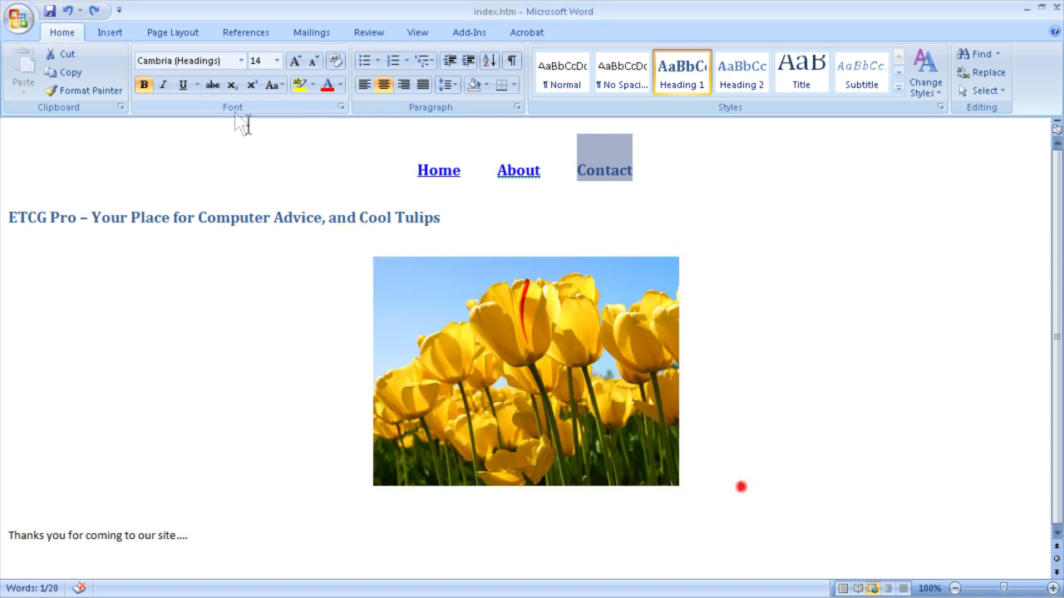
pyautogui.click(95, 10)
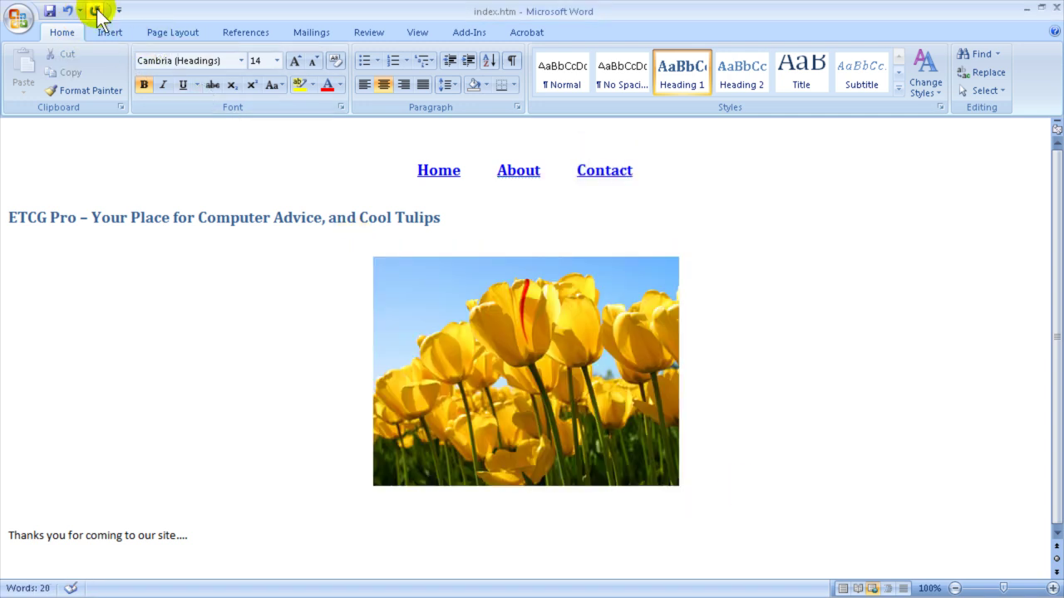
# Save the index page, and save a copy of it as the web page about.htm in the website folder
pyautogui.click(50, 11)
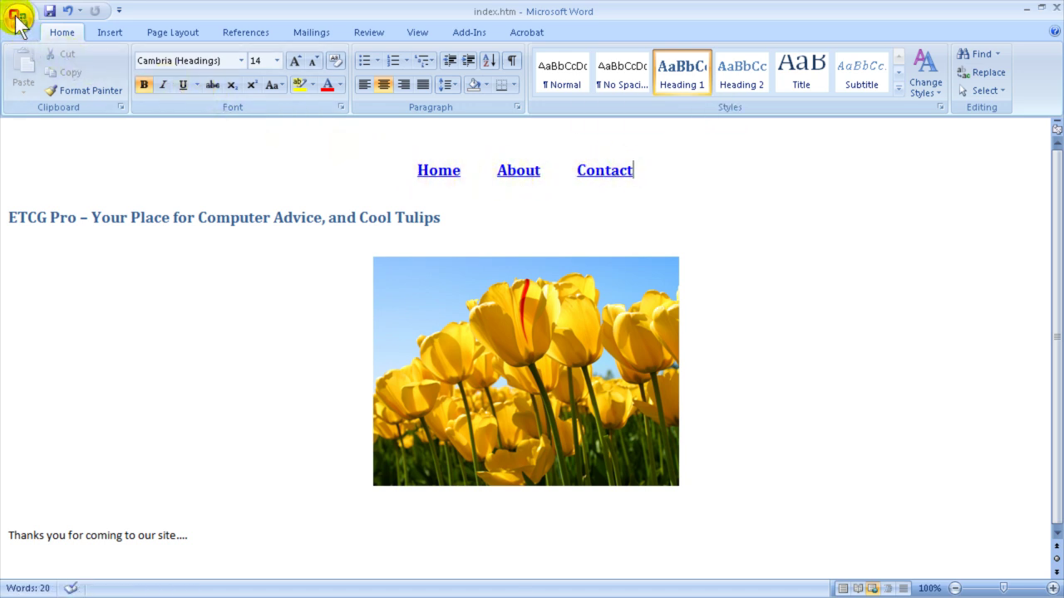
pyautogui.click(15, 16)
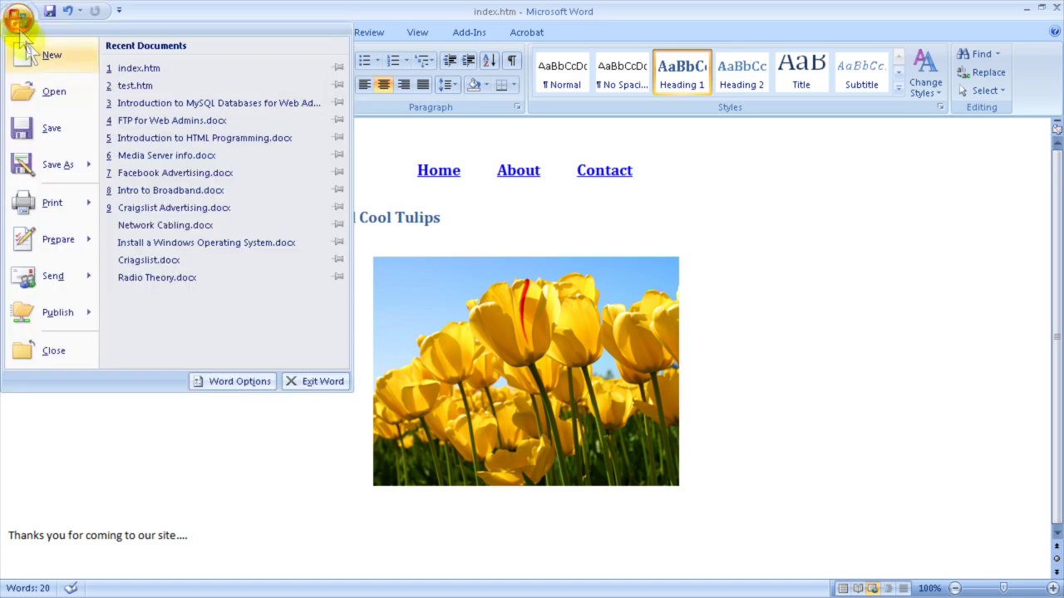
pyautogui.click(55, 165)
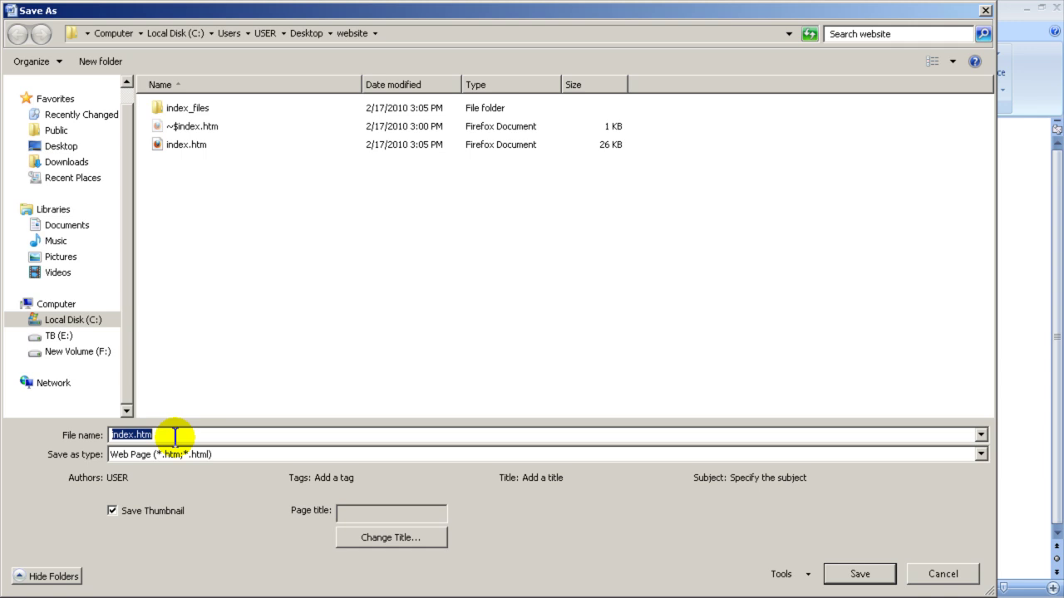
pyautogui.write('about.htm')
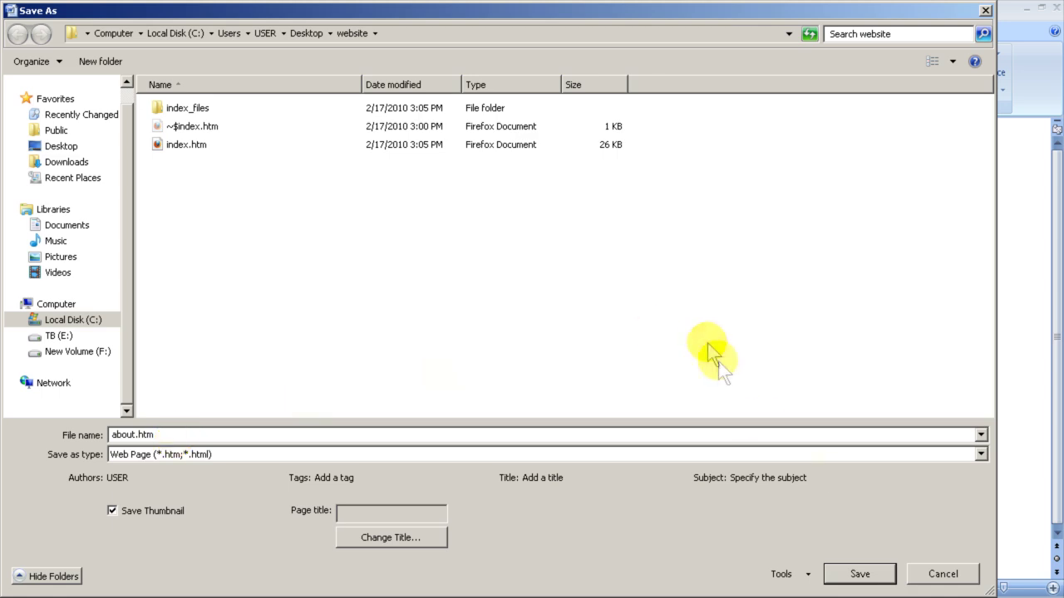
pyautogui.click(840, 572)
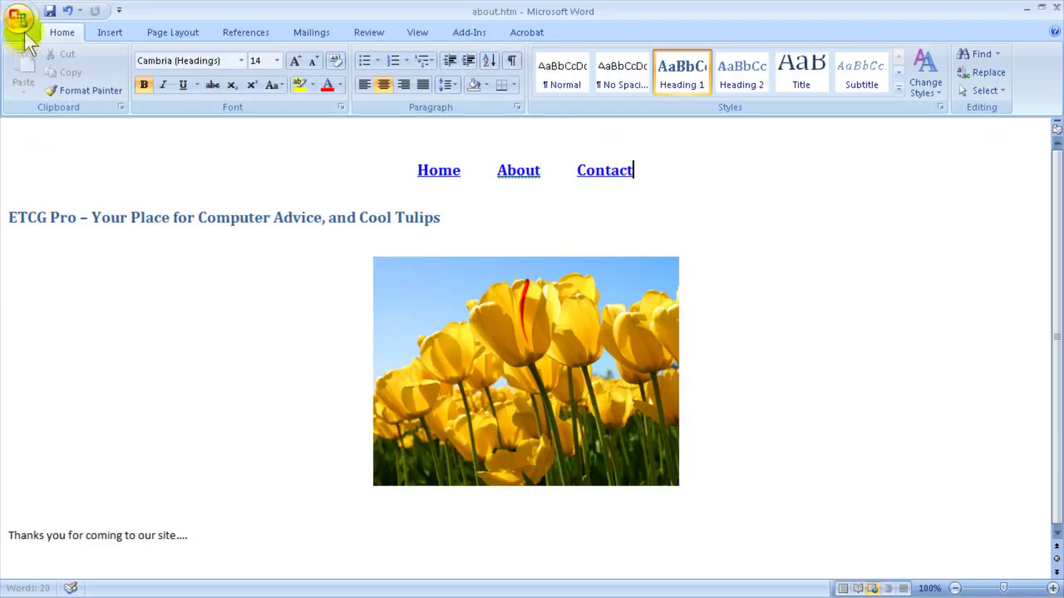
# Save another copy of the page as the web page contact.htm in the website folder
pyautogui.click(19, 17)
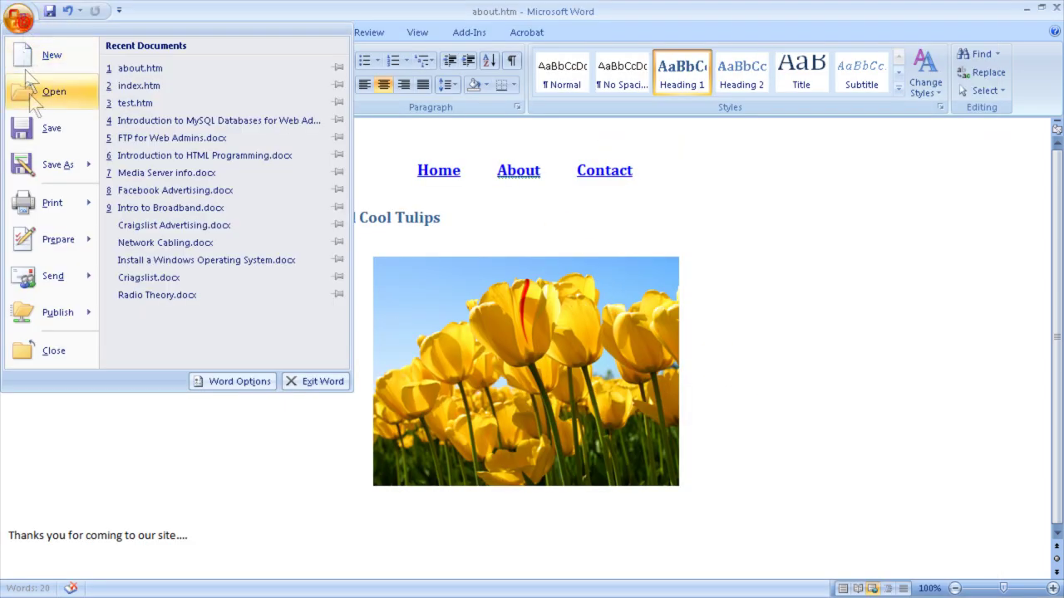
pyautogui.click(46, 163)
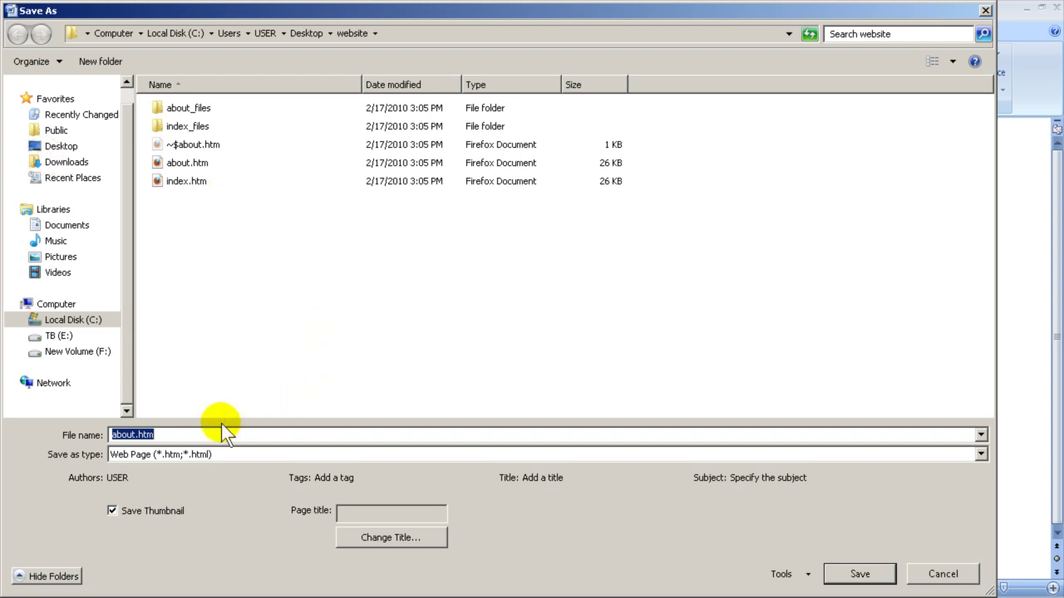
pyautogui.write('contact.htm')
pyautogui.click(860, 573)
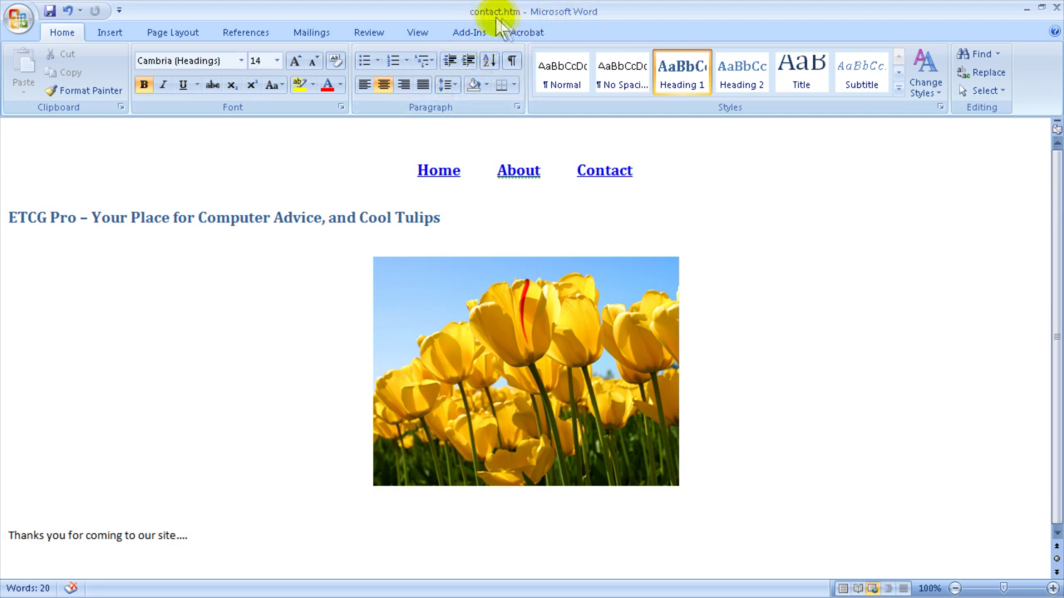
pyautogui.moveTo(474, 15); pyautogui.dragTo(528, 22)
pyautogui.doubleClick(529, 21)
# Replace everything below the navigation line of contact.htm with the text "Thanks for being interested in our site"
pyautogui.moveTo(227, 546); pyautogui.dragTo(7, 219)
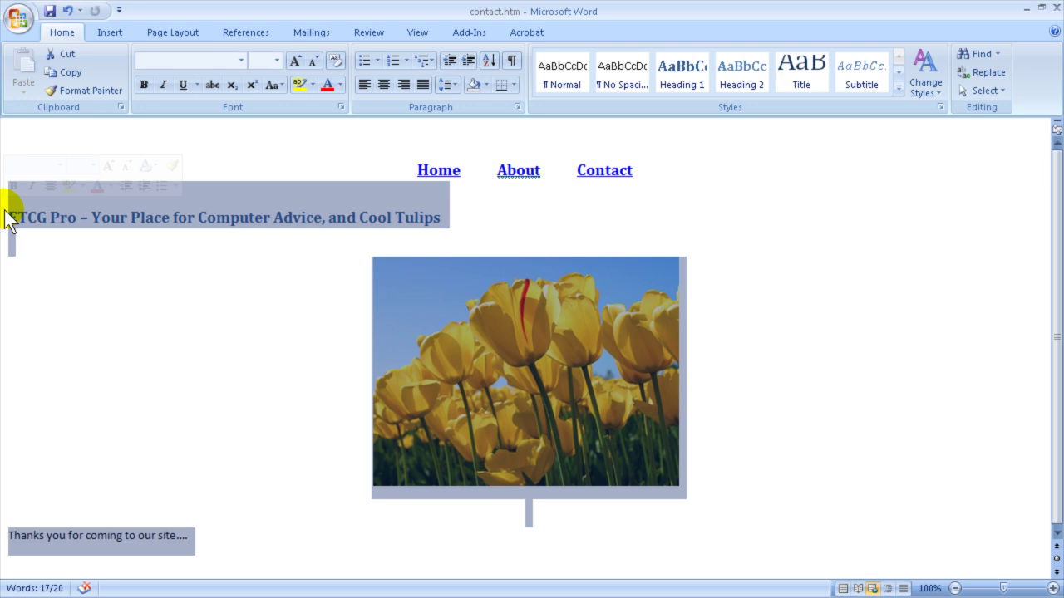
pyautogui.write('Thanks for being in')
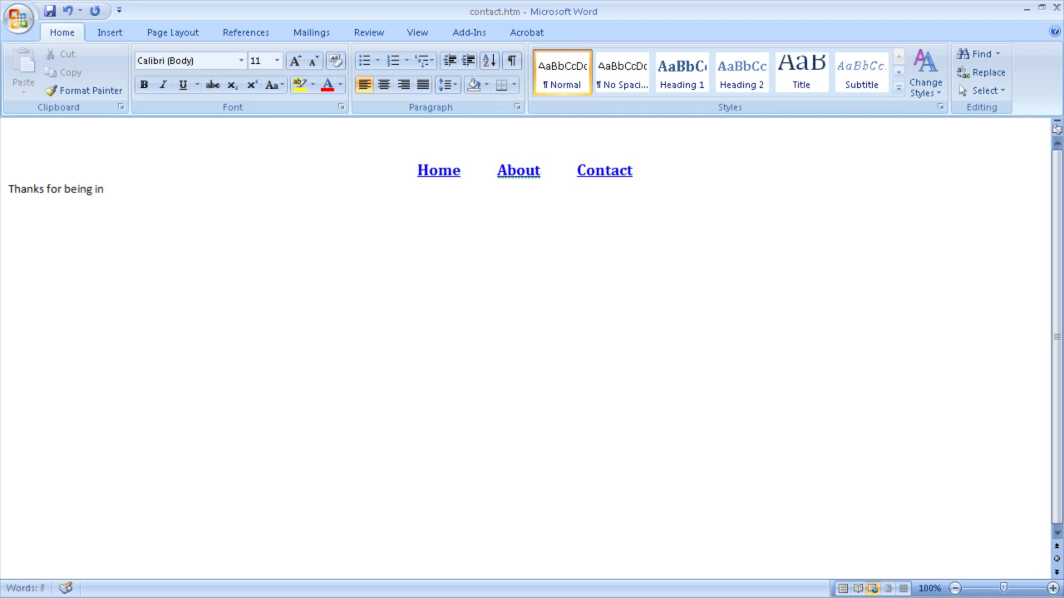
pyautogui.write('terested in our site')
# Set the font size of the line "Thanks for being interested in our site" to 26
pyautogui.moveTo(233, 185); pyautogui.dragTo(17, 197)
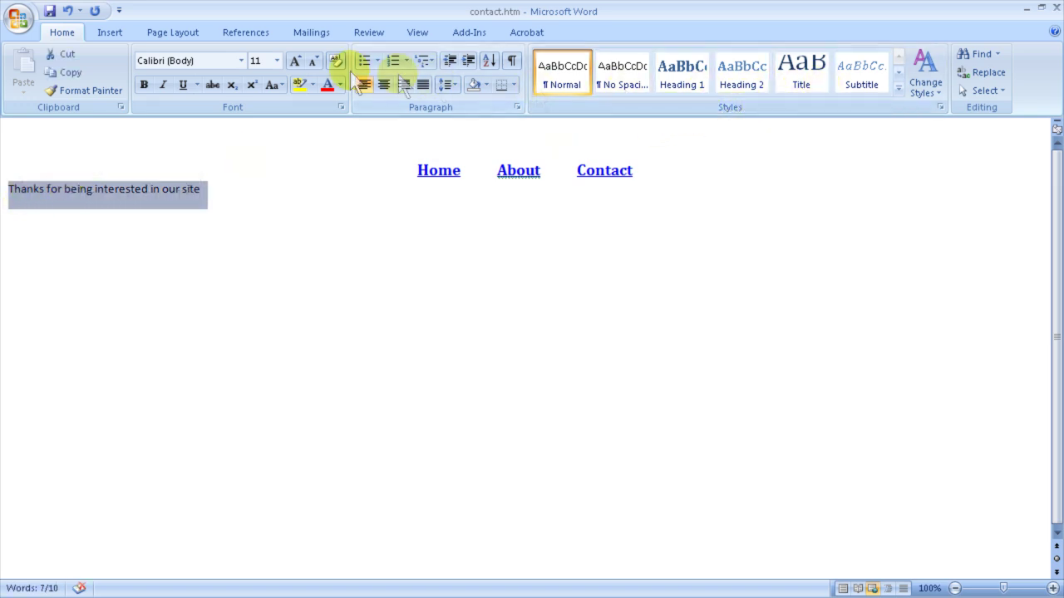
pyautogui.click(277, 61)
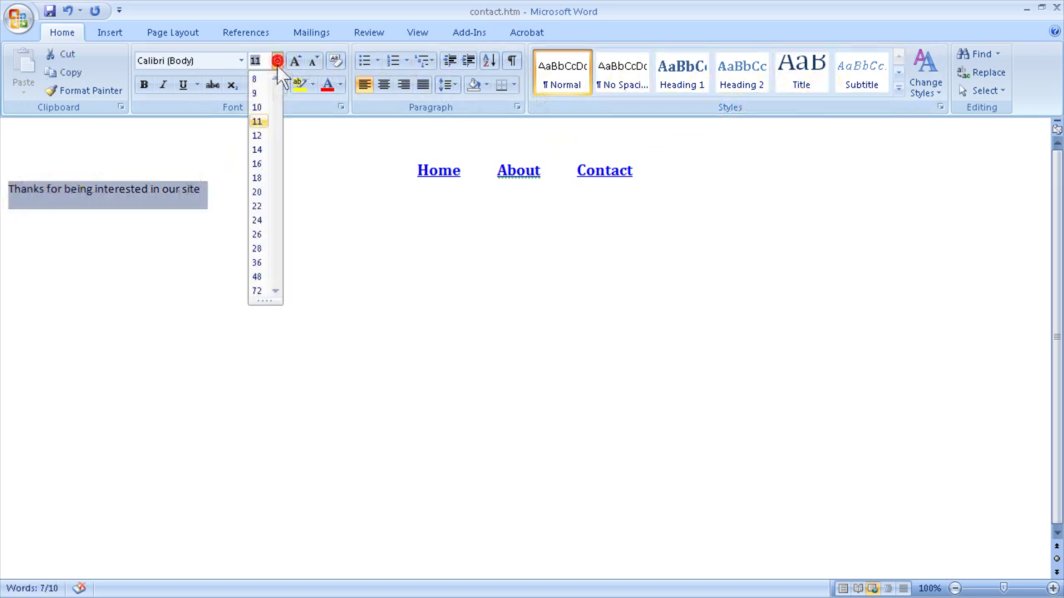
pyautogui.click(256, 235)
pyautogui.click(473, 201)
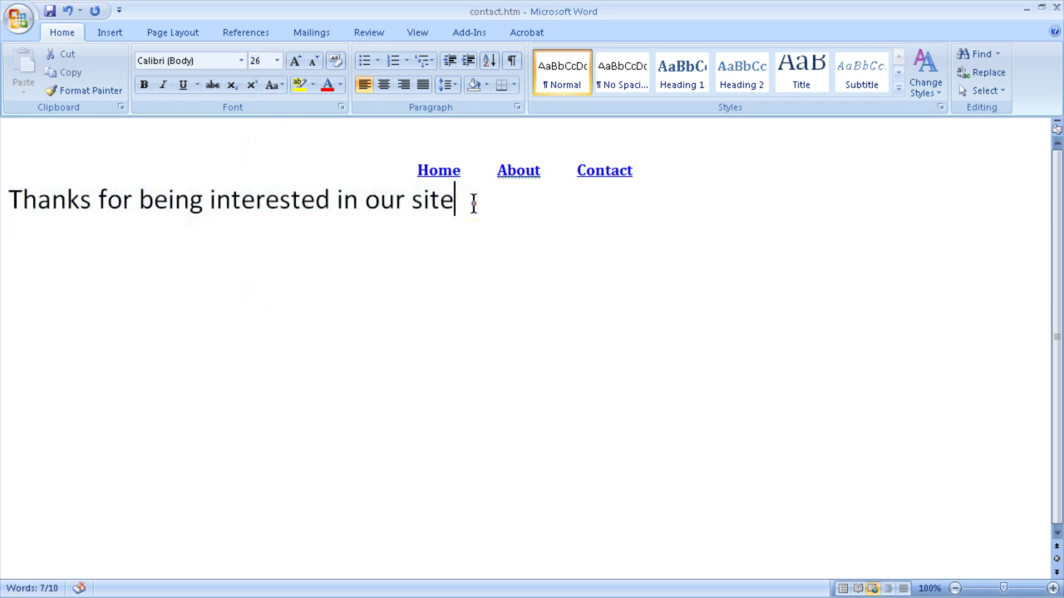
# Add the lines "To Contact Us Call" with the phone number and "Or Email at" with the e-mail address, and save contact.htm
pyautogui.press('Return')
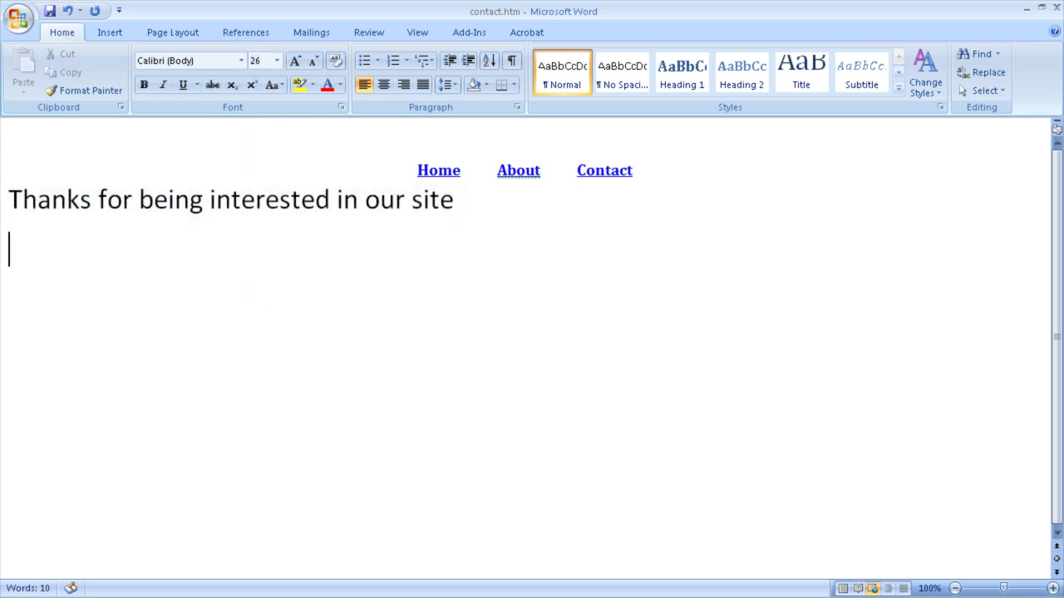
pyautogui.write('To Contactt Us')
pyautogui.press('BackSpace')
pyautogui.press('BackSpace')
pyautogui.press('BackSpace')
pyautogui.press('BackSpace')
pyautogui.write('Us')
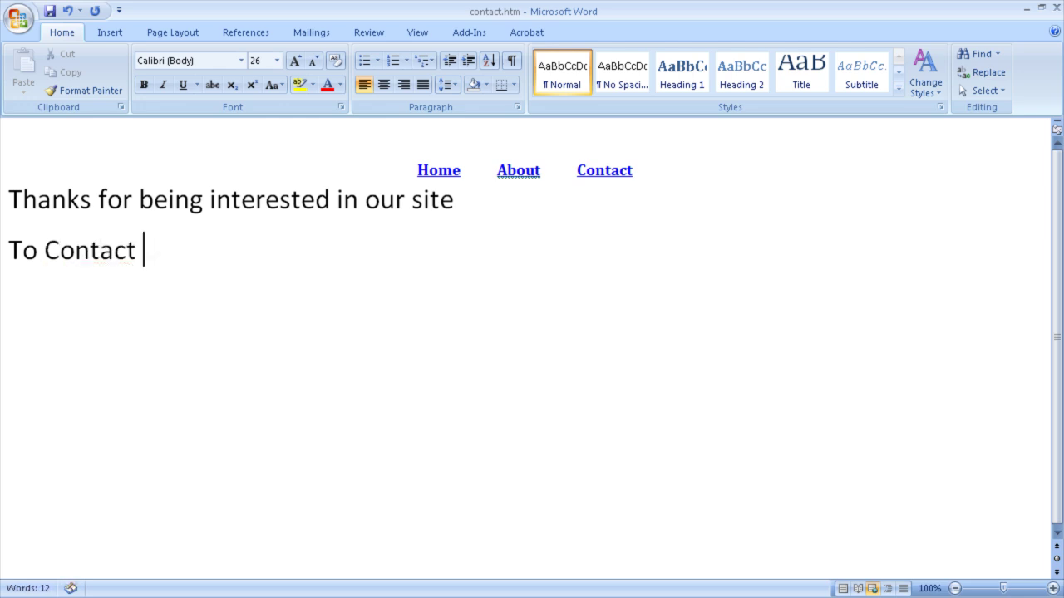
pyautogui.write(' Call 444-444-')
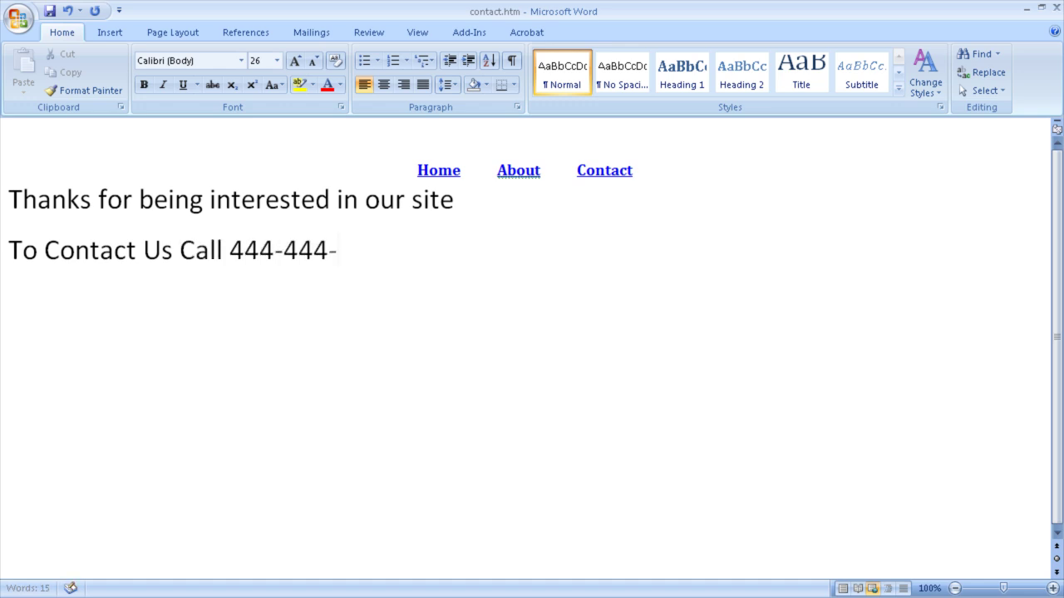
pyautogui.write('5555 ')
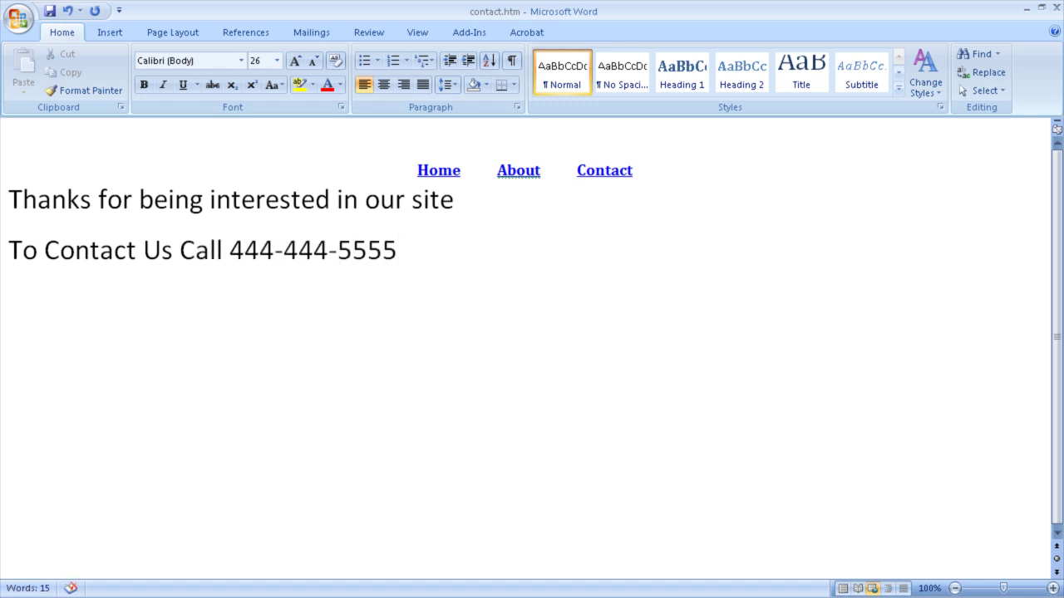
pyautogui.write('Or Emai')
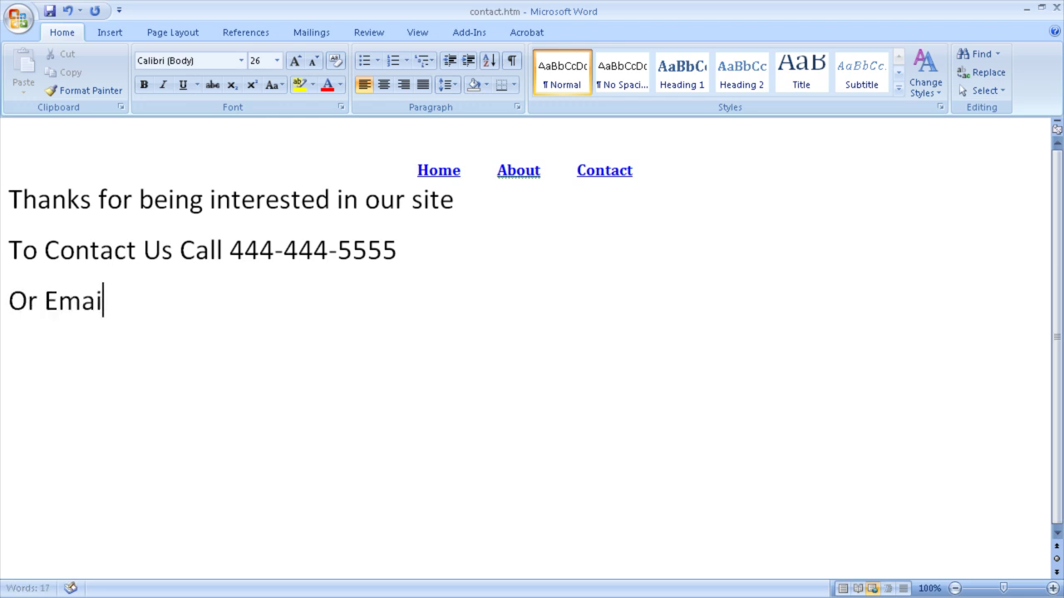
pyautogui.write('l at bob@bob.com')
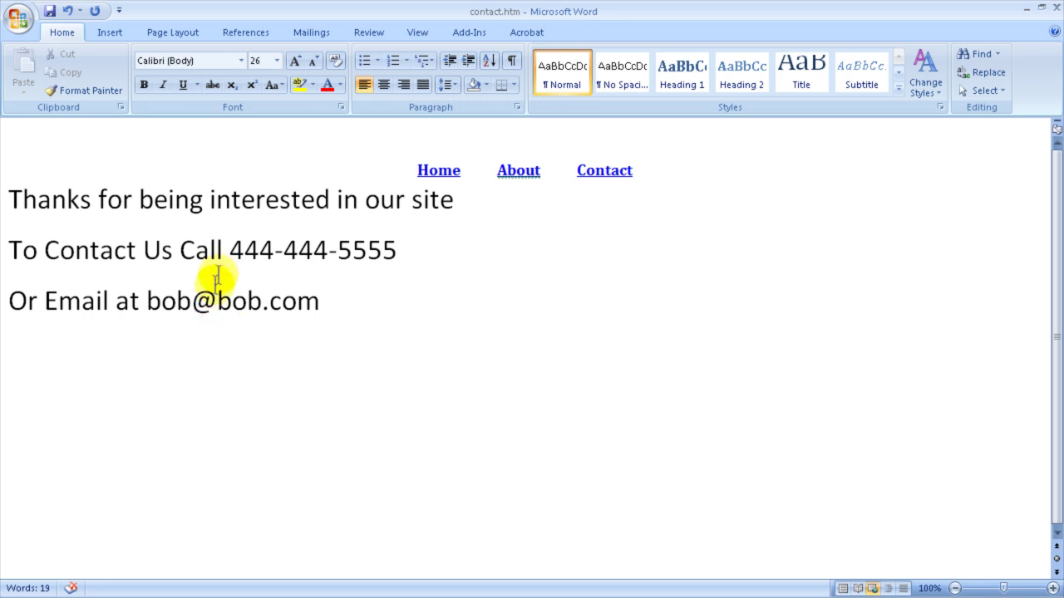
pyautogui.click(19, 18)
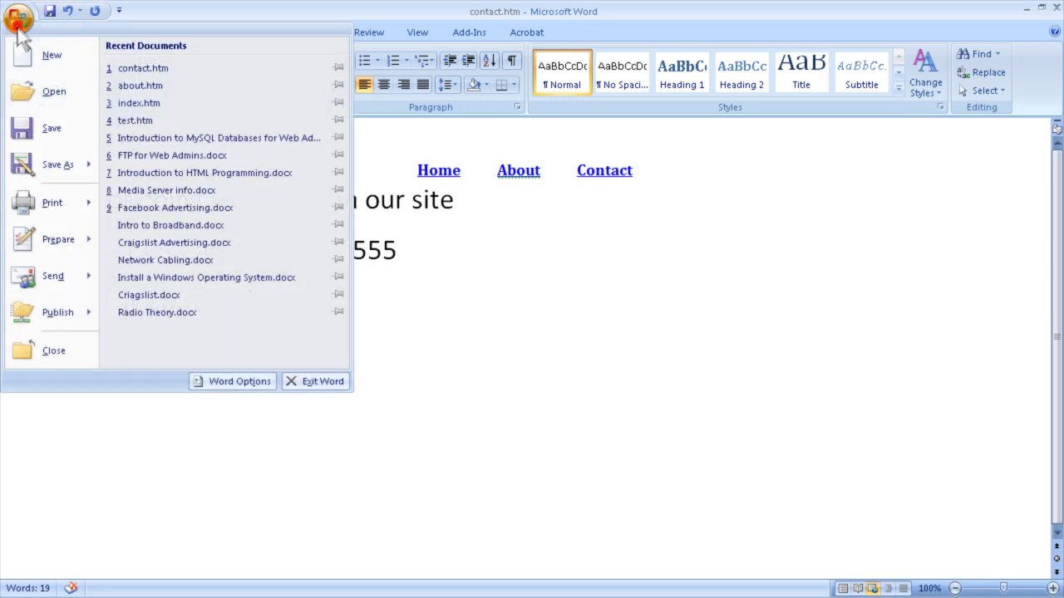
pyautogui.click(46, 131)
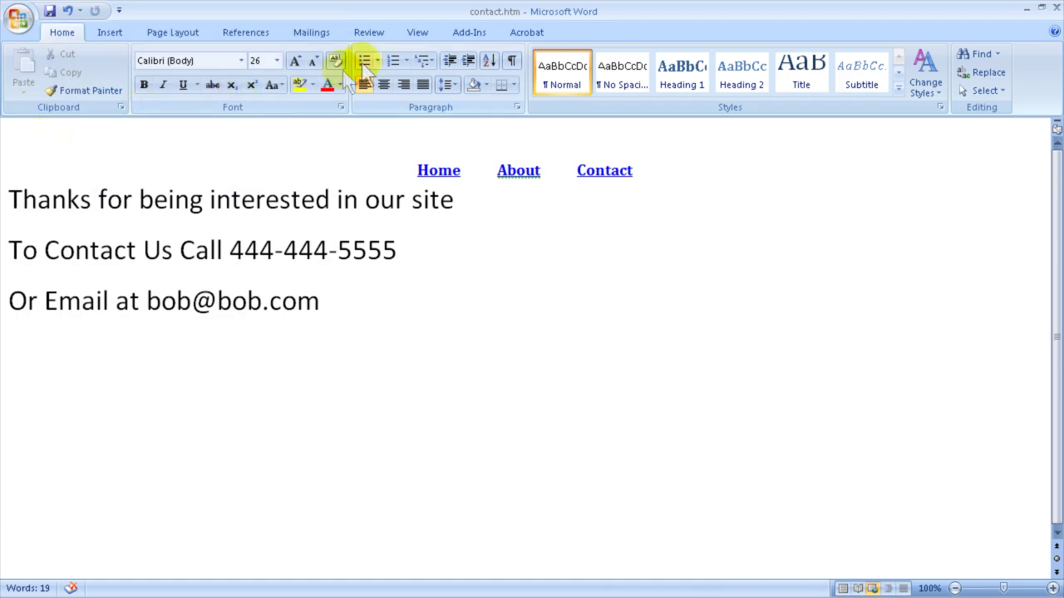
# Open about.htm from the website folder and delete the tulip picture
pyautogui.click(18, 20)
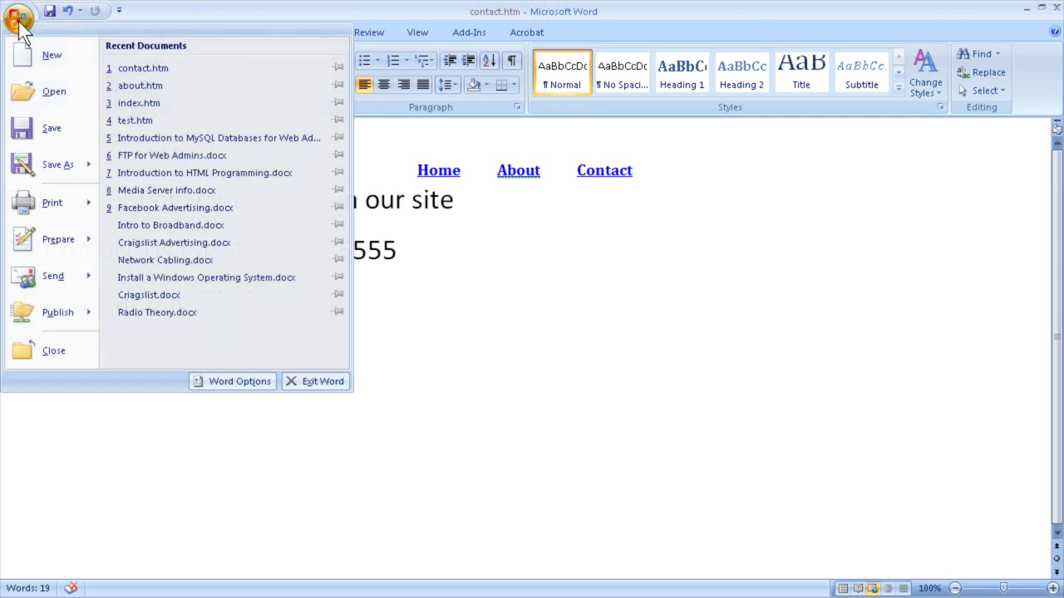
pyautogui.click(35, 92)
pyautogui.doubleClick(200, 183)
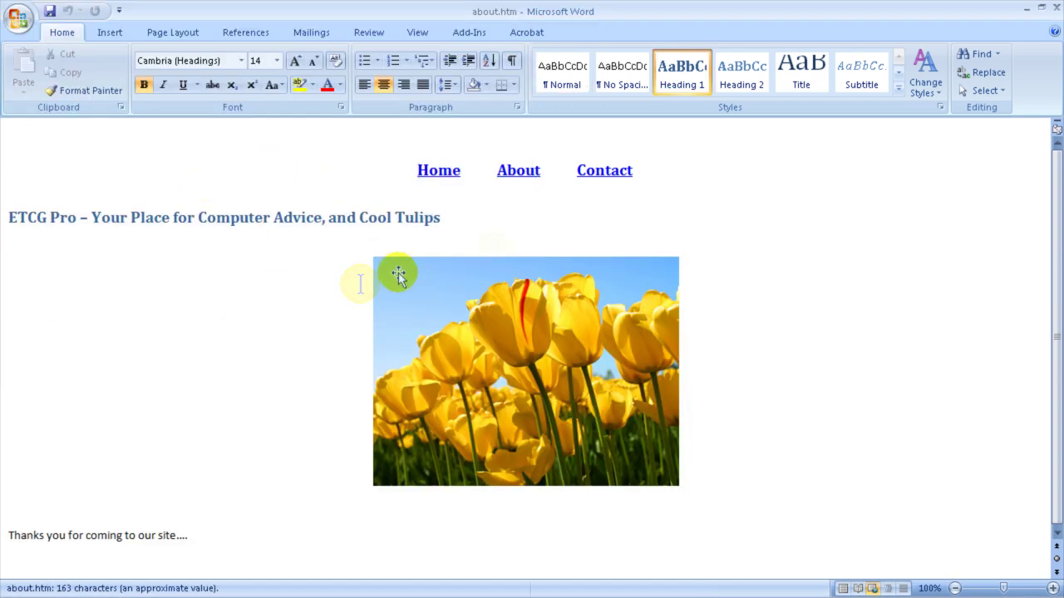
pyautogui.click(497, 339)
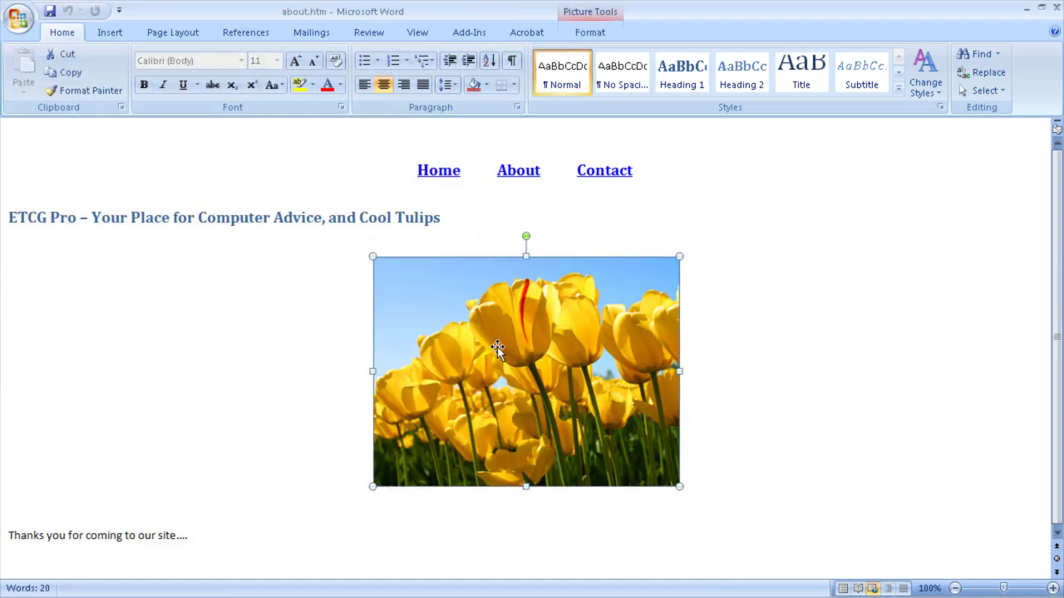
pyautogui.press('Delete')
# Replace the remaining text below the navigation line with "We are a company that likes flowers and electricity…", an empty line and "We hope you want to give us money."
pyautogui.moveTo(190, 326); pyautogui.dragTo(10, 208)
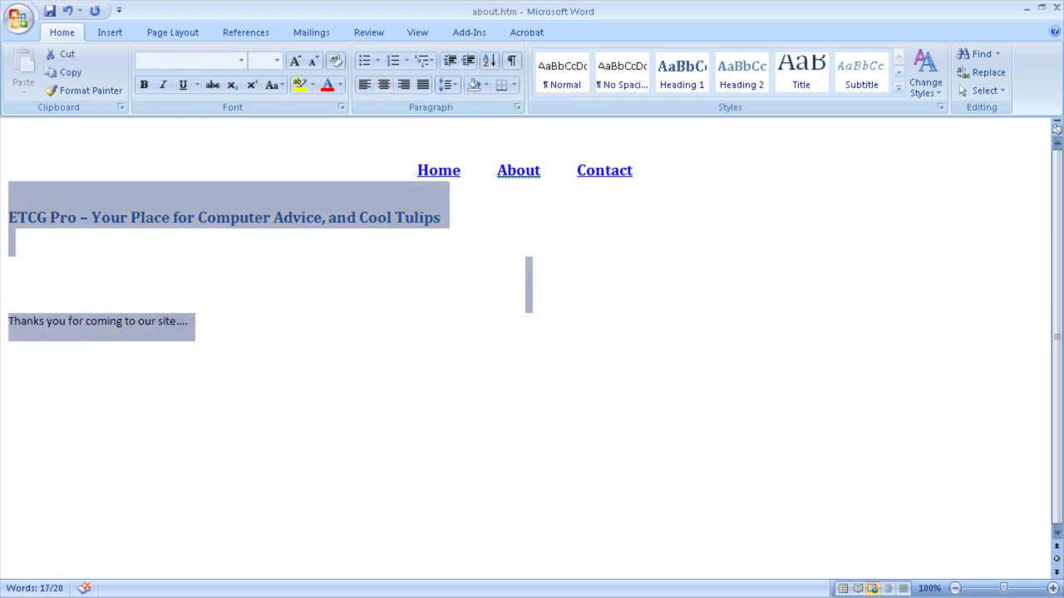
pyautogui.write('We')
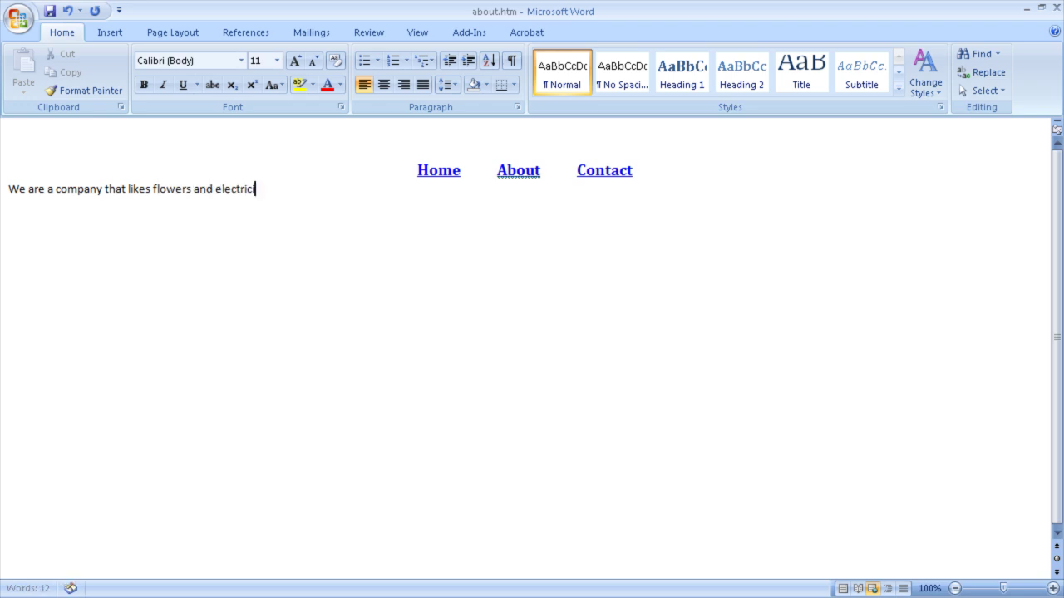
pyautogui.write('..')
pyautogui.press('Return')
pyautogui.press('Return')
pyautogui.write('We hope you want to')
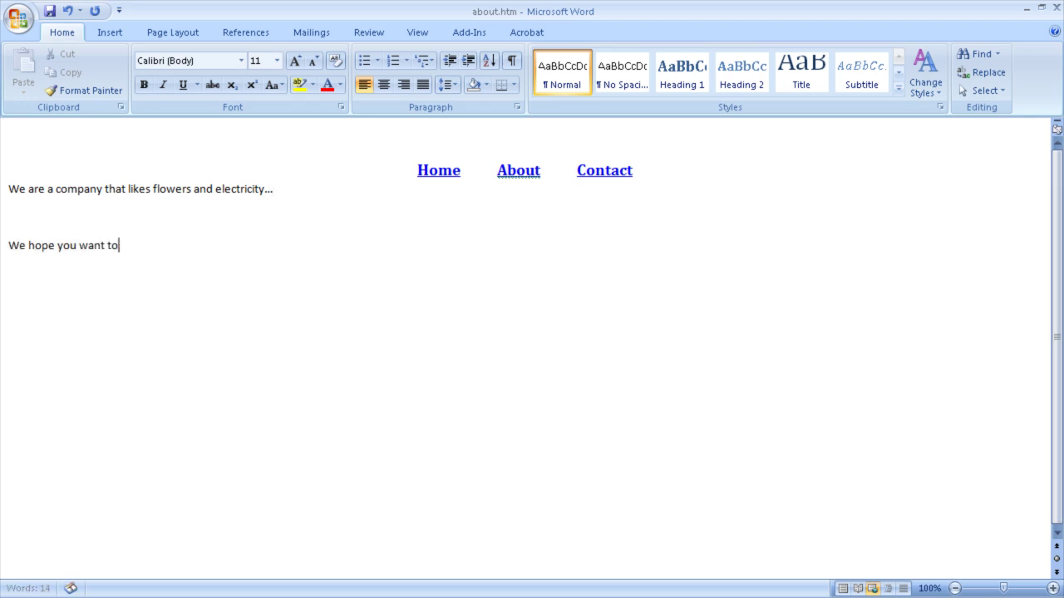
pyautogui.write(' give us money.')
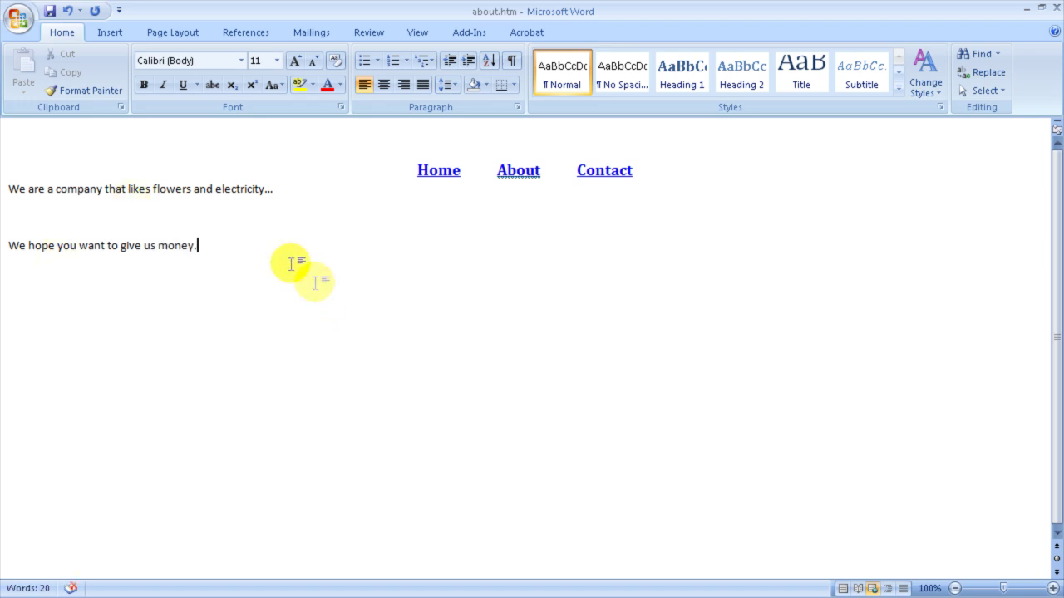
# Format the two sentences below the navigation line in font size 26 and dark orange
pyautogui.moveTo(217, 251); pyautogui.dragTo(11, 204)
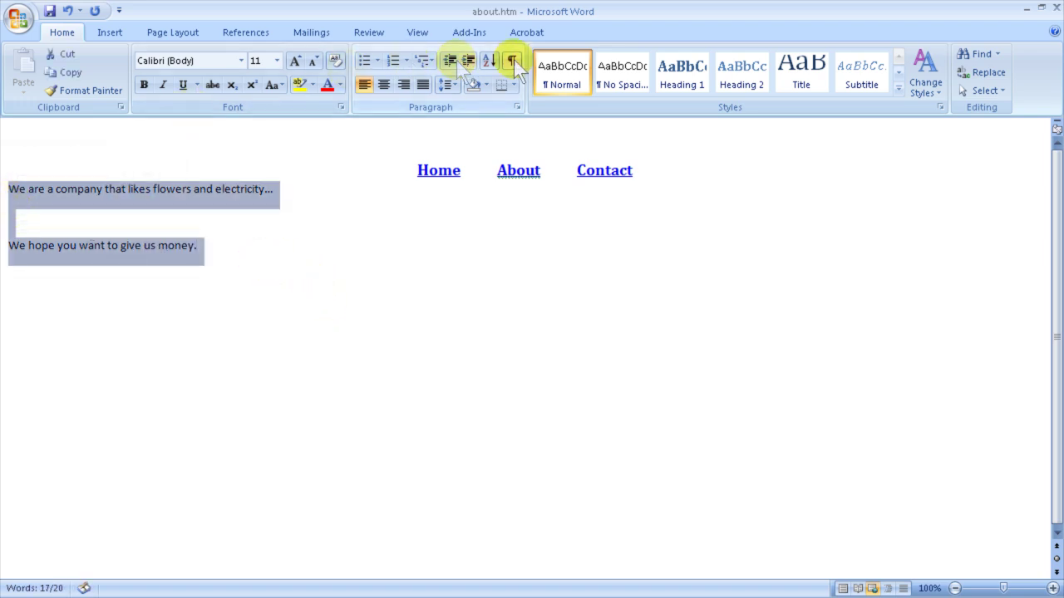
pyautogui.click(276, 61)
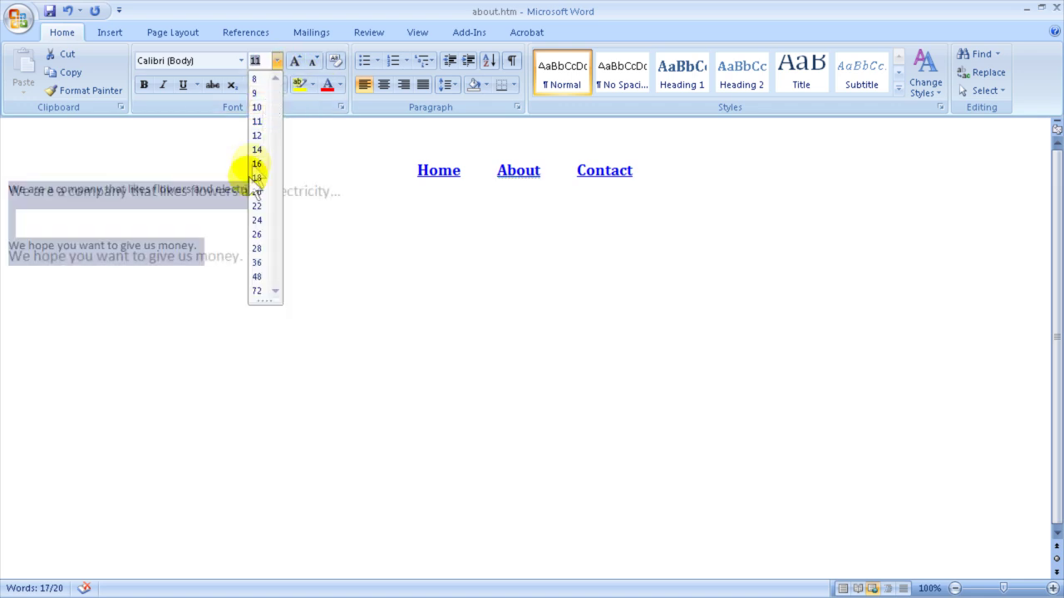
pyautogui.click(261, 231)
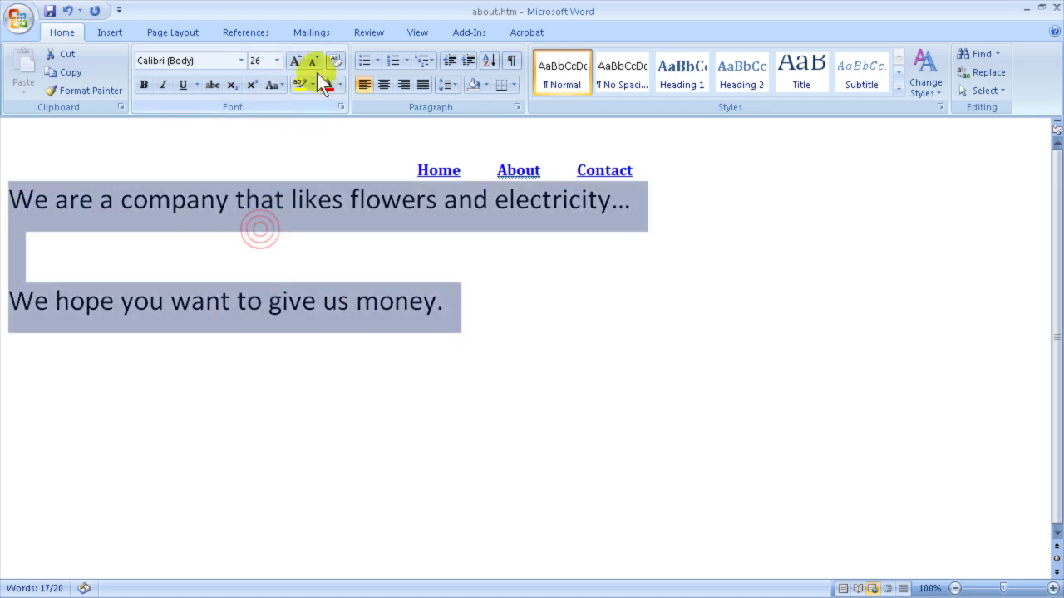
pyautogui.click(340, 85)
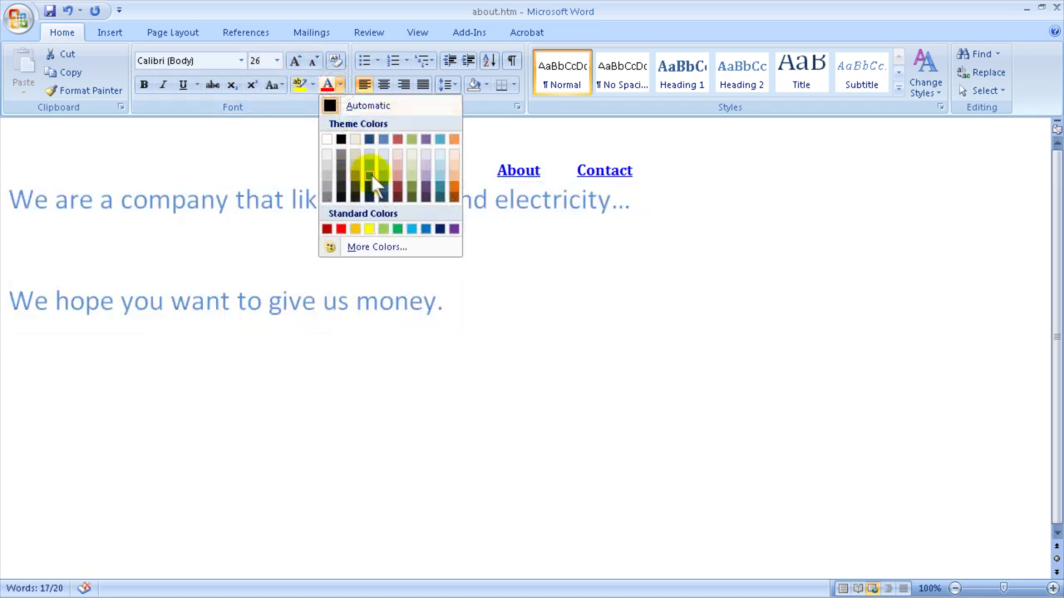
pyautogui.click(453, 187)
pyautogui.click(472, 237)
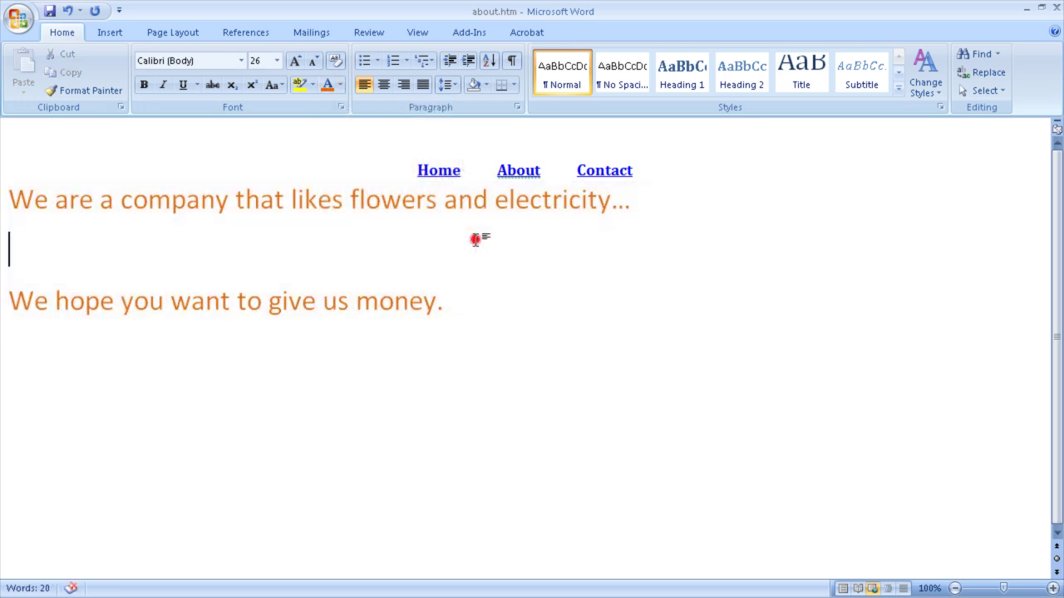
pyautogui.moveTo(451, 305); pyautogui.dragTo(37, 226)
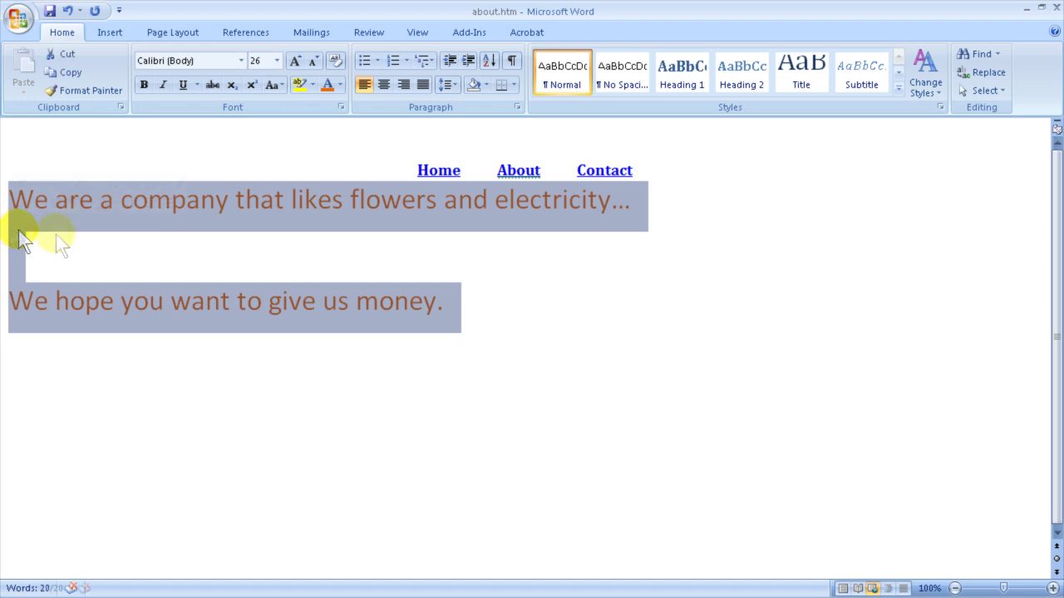
# Insert the cow clip art on the empty line between the two sentences, including Office Online images in the search, and center it
pyautogui.click(116, 237)
pyautogui.click(110, 35)
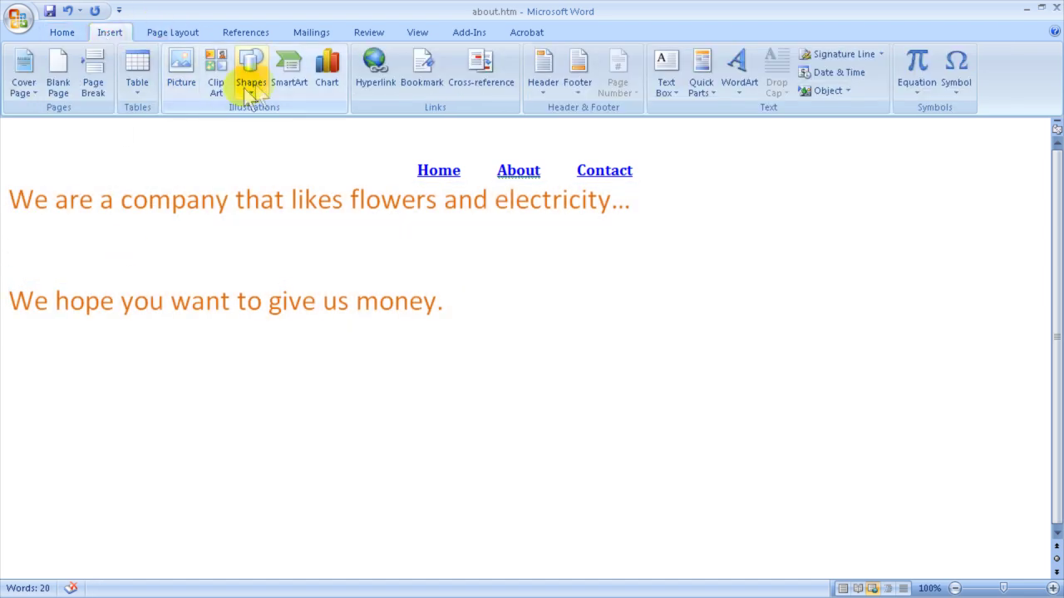
pyautogui.click(218, 83)
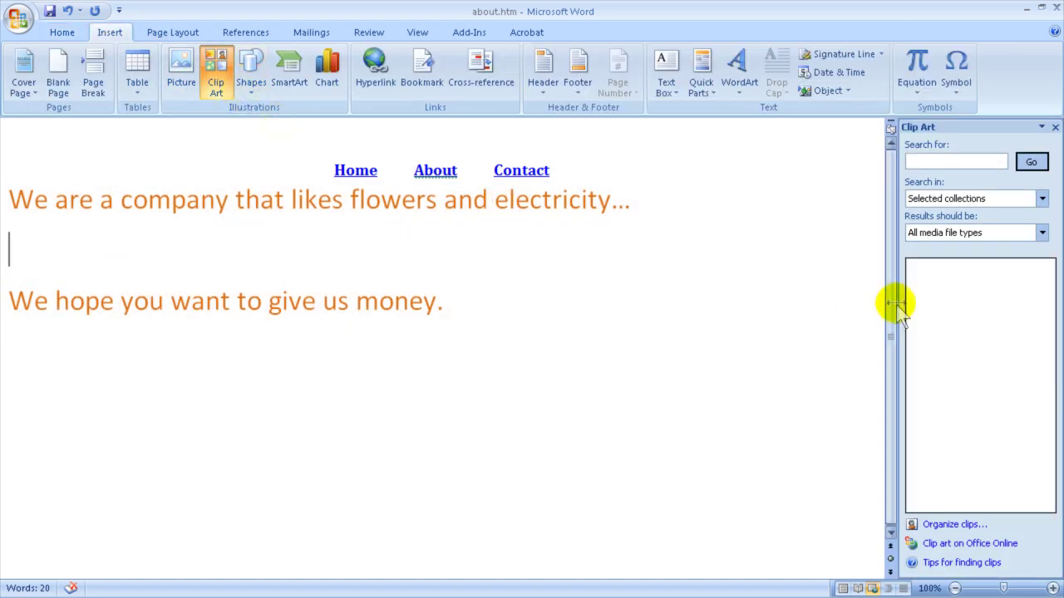
pyautogui.click(1028, 162)
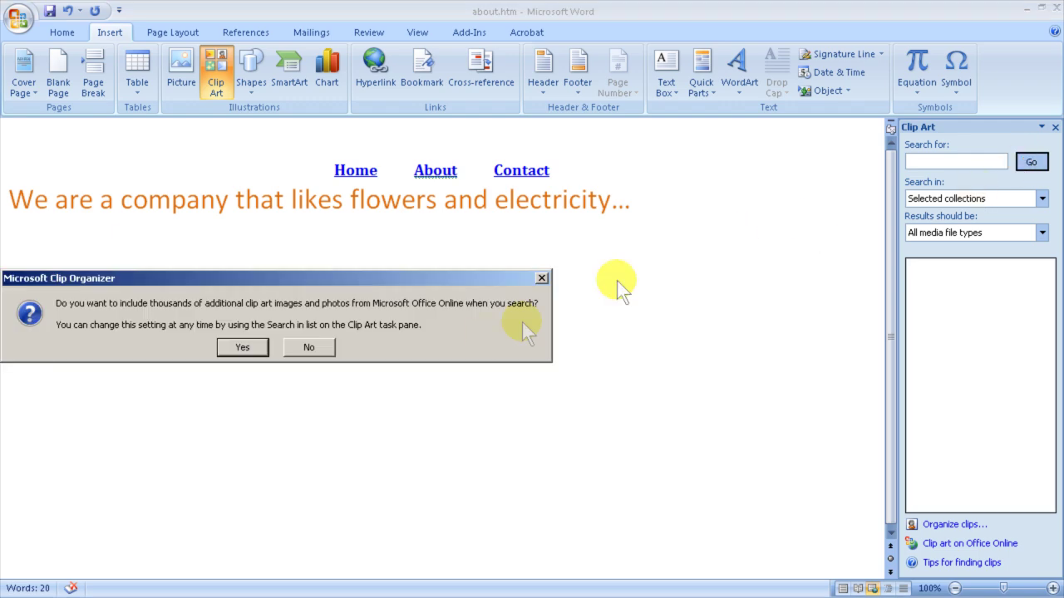
pyautogui.click(259, 349)
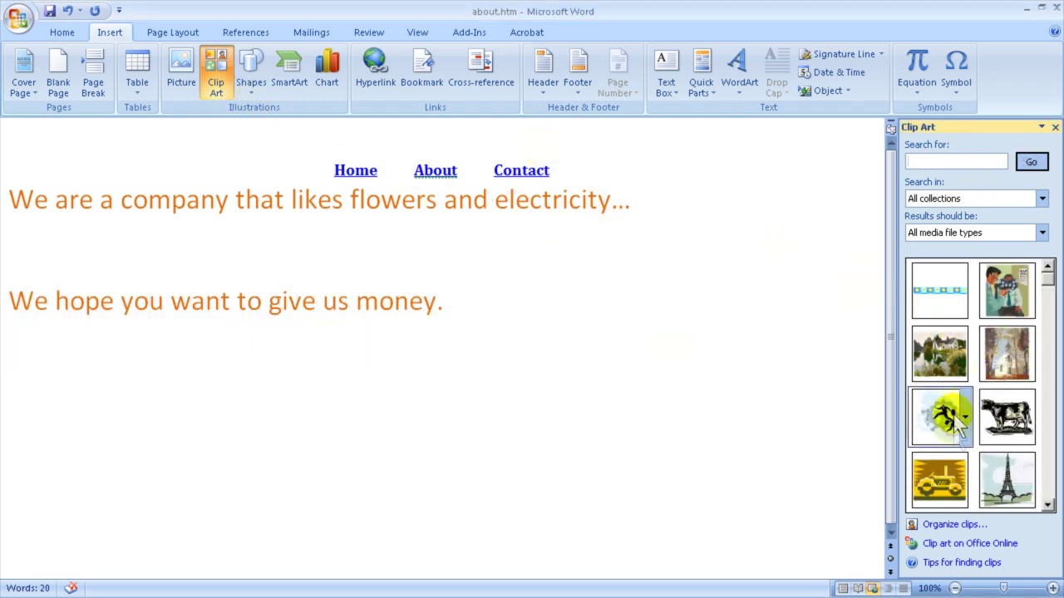
pyautogui.click(1001, 419)
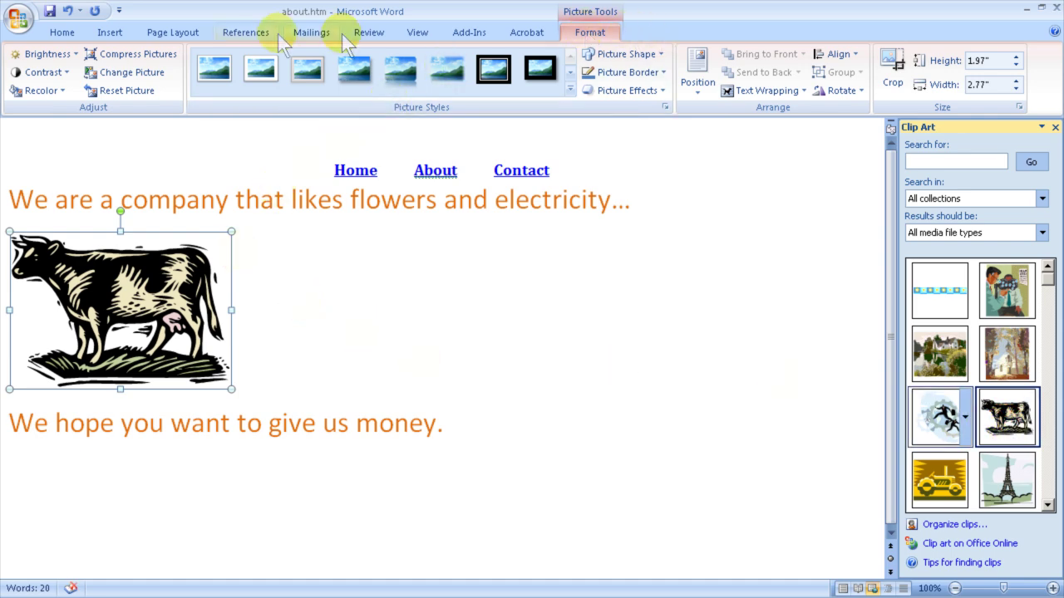
pyautogui.click(58, 31)
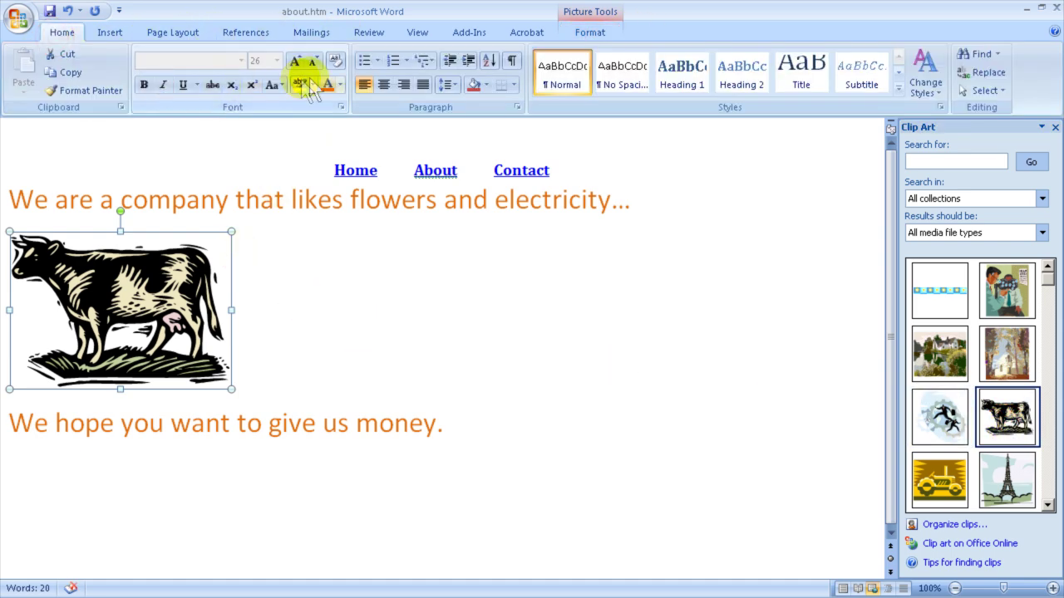
pyautogui.click(384, 84)
# Save the page as about.htm in the Web Page format in the website folder, and close the open Word documents
pyautogui.click(50, 10)
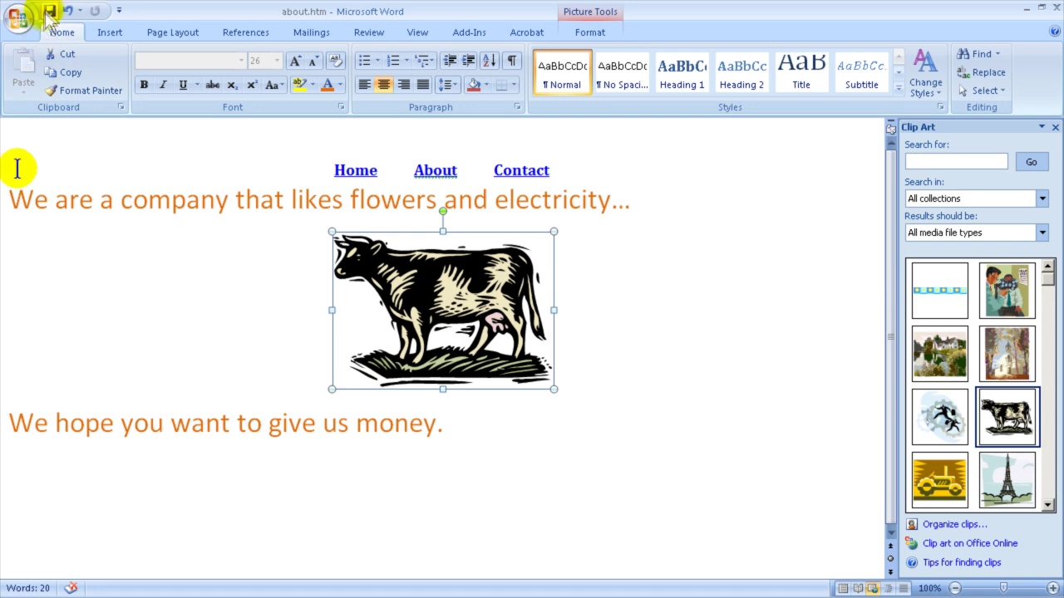
pyautogui.click(19, 16)
pyautogui.click(40, 170)
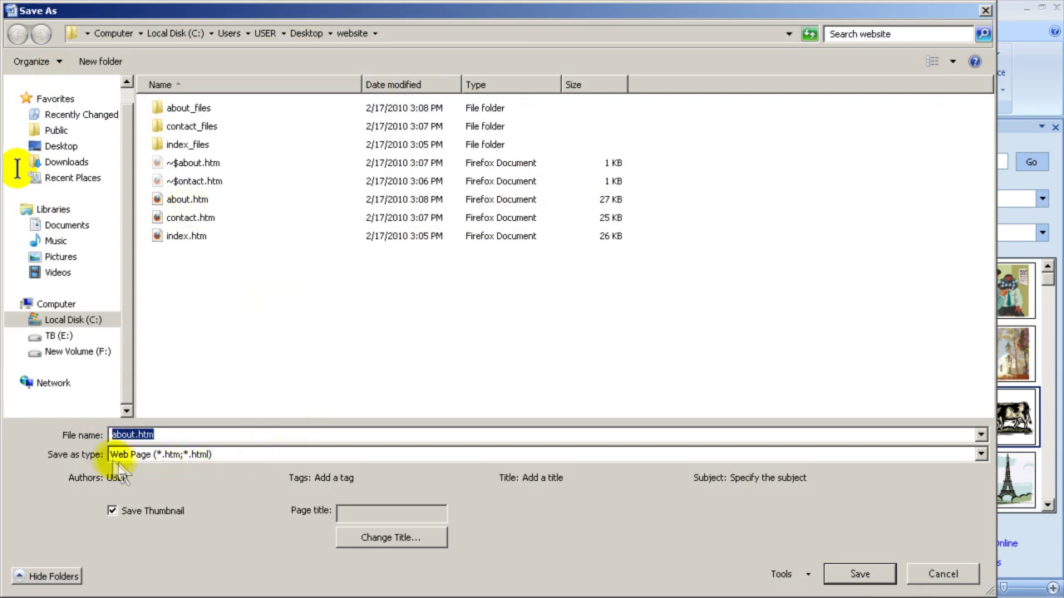
pyautogui.click(210, 454)
pyautogui.click(209, 454)
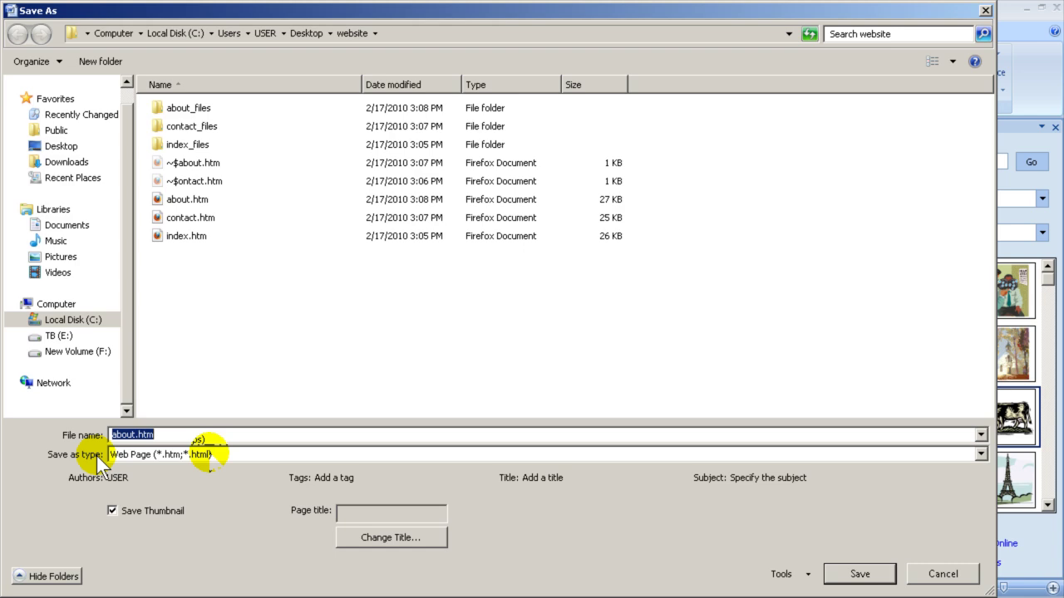
pyautogui.click(860, 573)
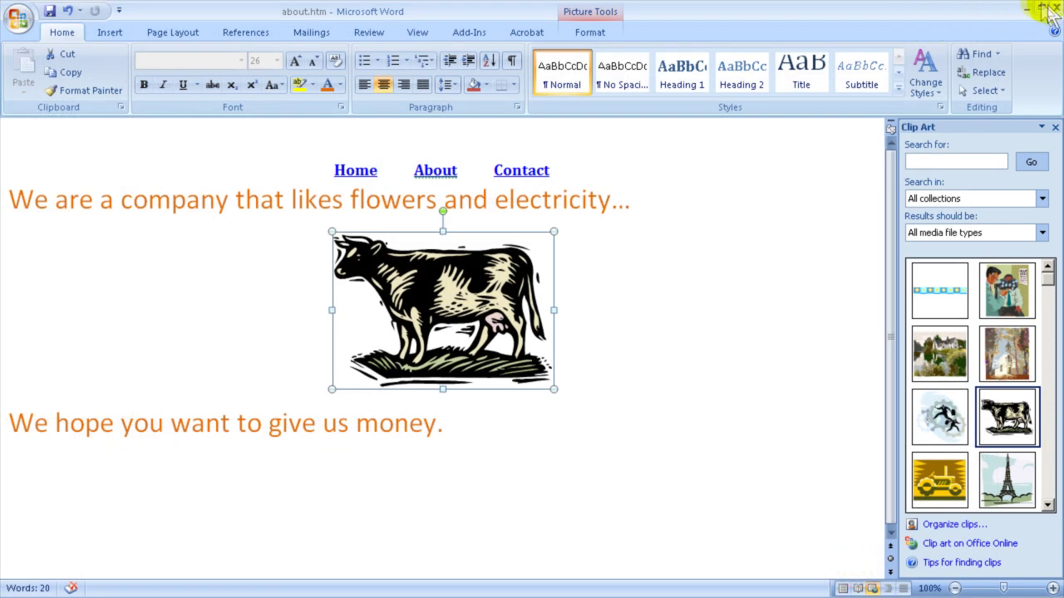
pyautogui.click(1052, 8)
pyautogui.click(1054, 9)
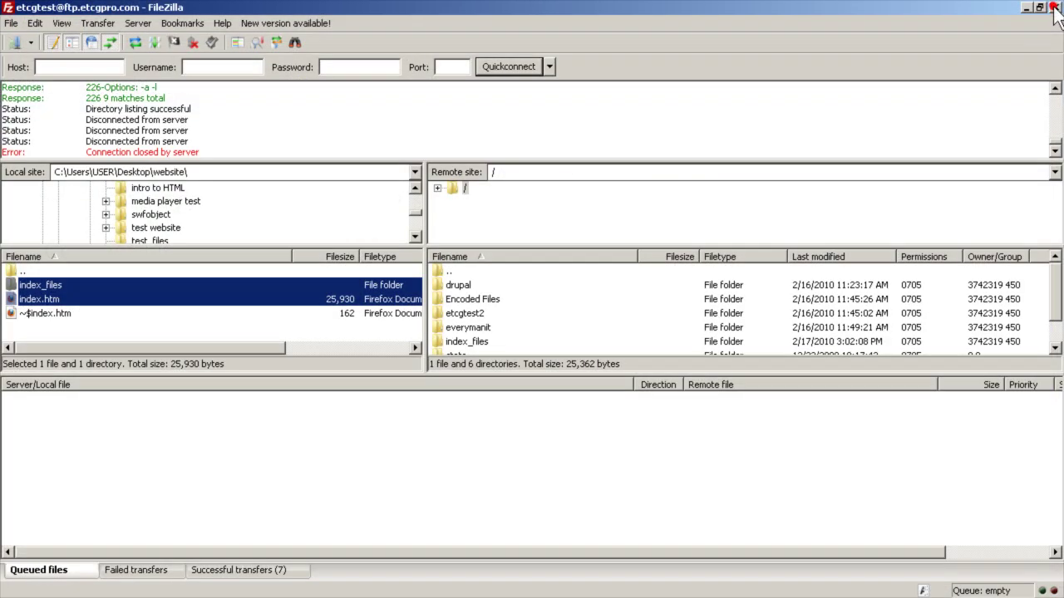
# Refresh the local file list by going up to the Desktop folder and reopening the website folder
pyautogui.click(55, 272)
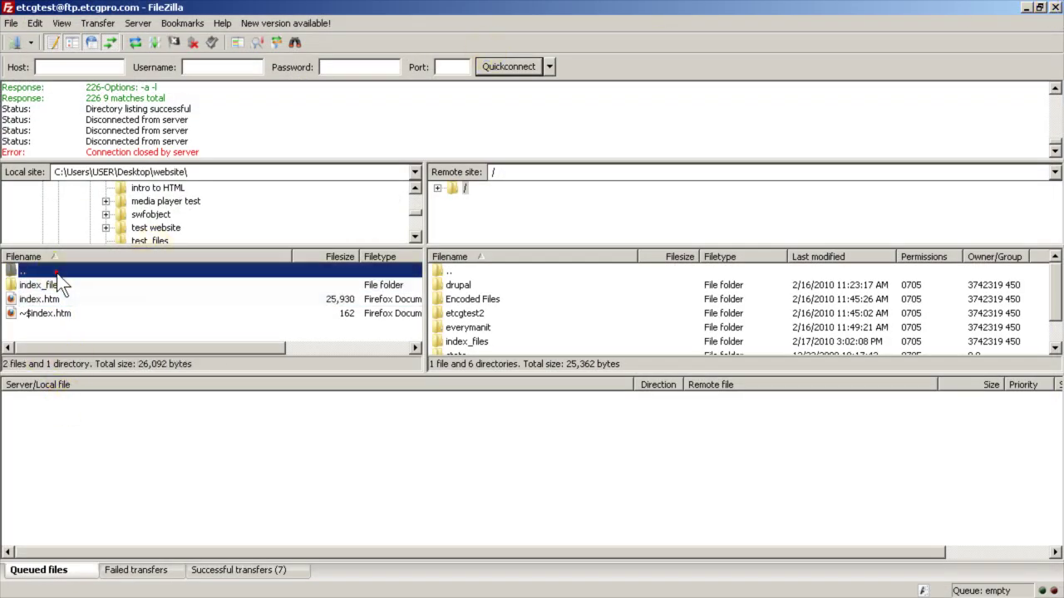
pyautogui.doubleClick(56, 273)
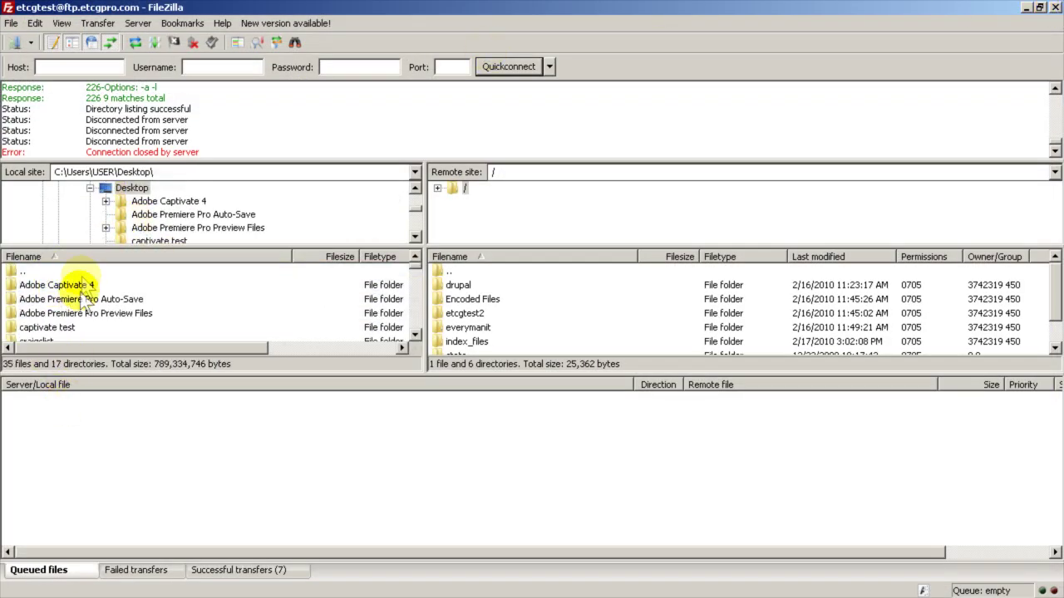
pyautogui.scroll(-10, 78, 303)
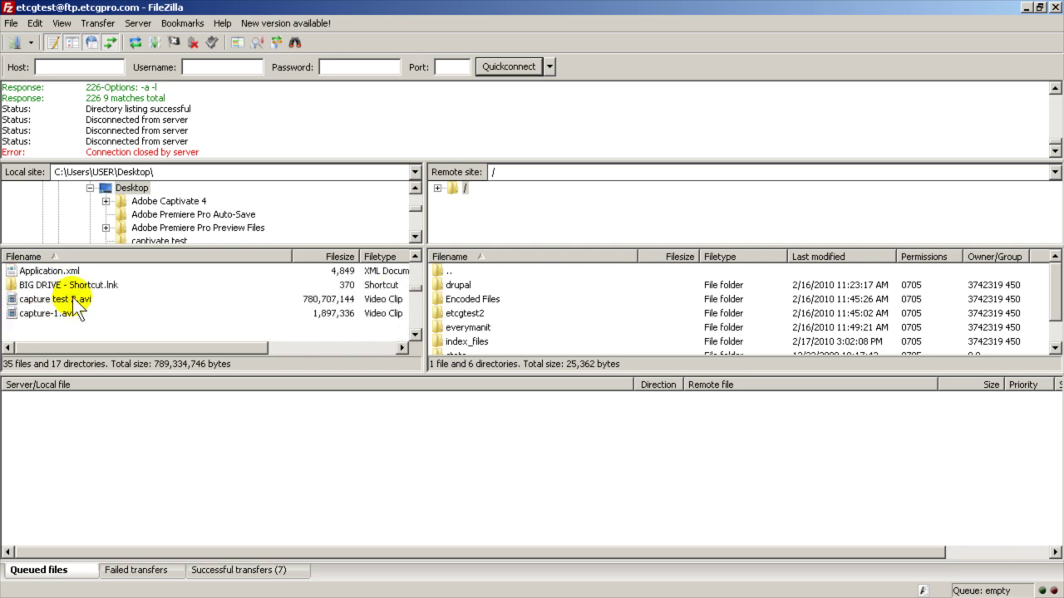
pyautogui.click(412, 260)
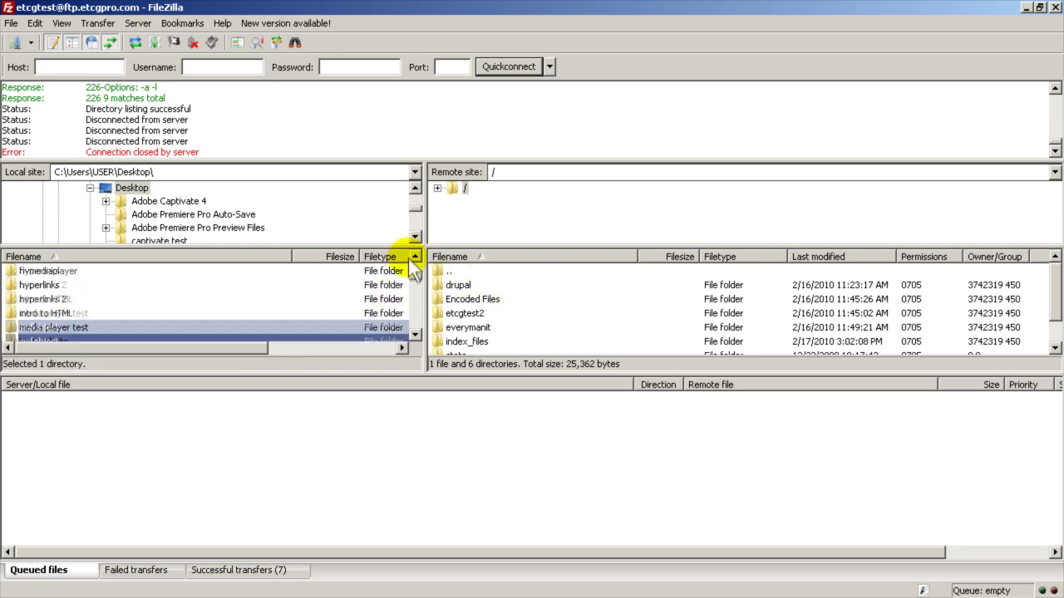
pyautogui.scroll(-2, 71, 333)
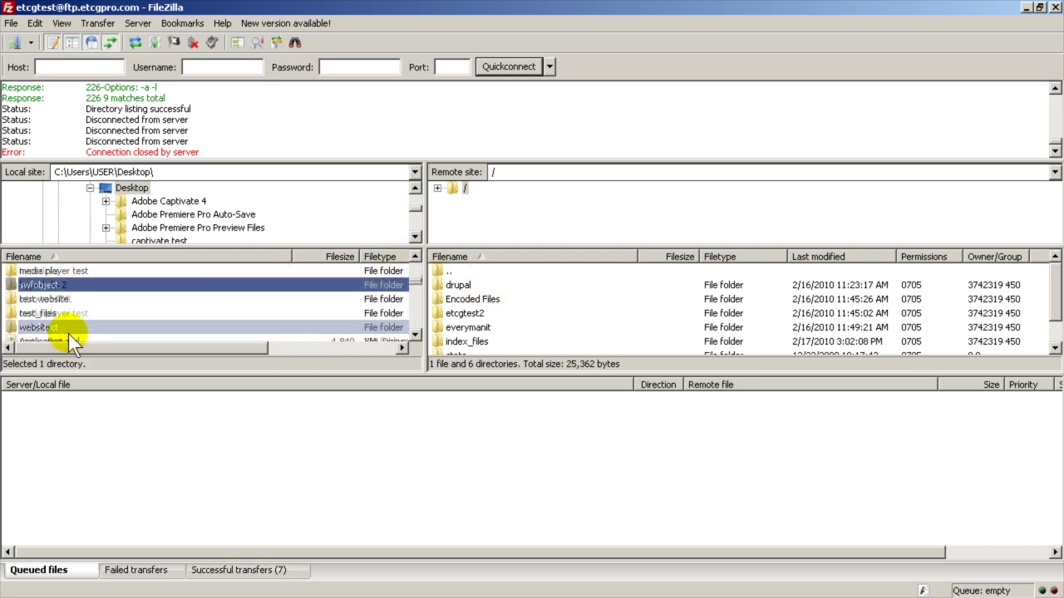
pyautogui.click(43, 326)
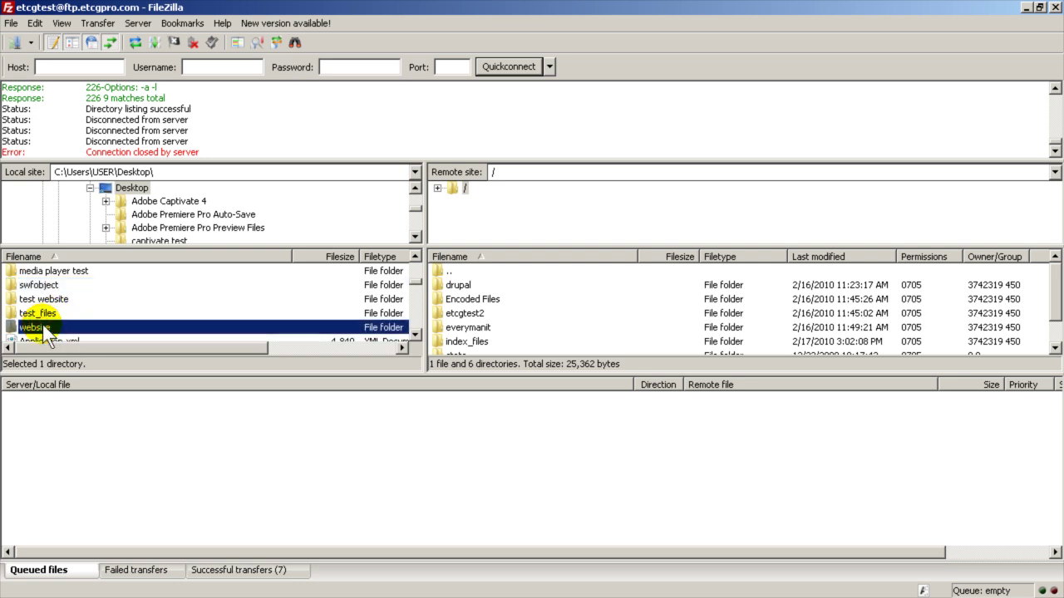
pyautogui.doubleClick(43, 326)
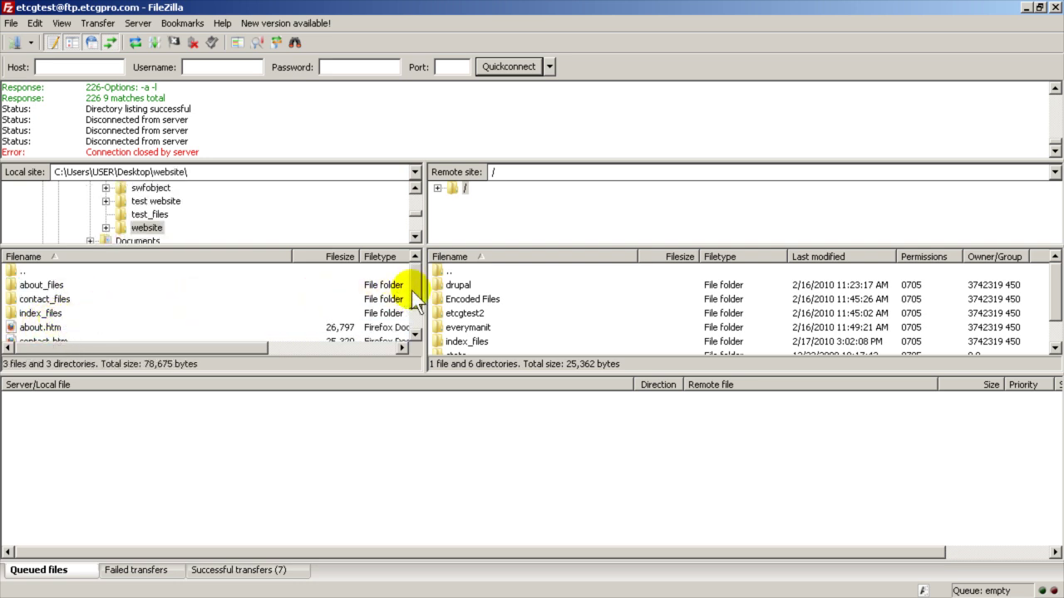
# Upload the about_files, contact_files and index_files folders together with about.htm, contact.htm and index.htm to the server's root folder
pyautogui.scroll(-1, 411, 291)
pyautogui.scroll(1, 413, 308)
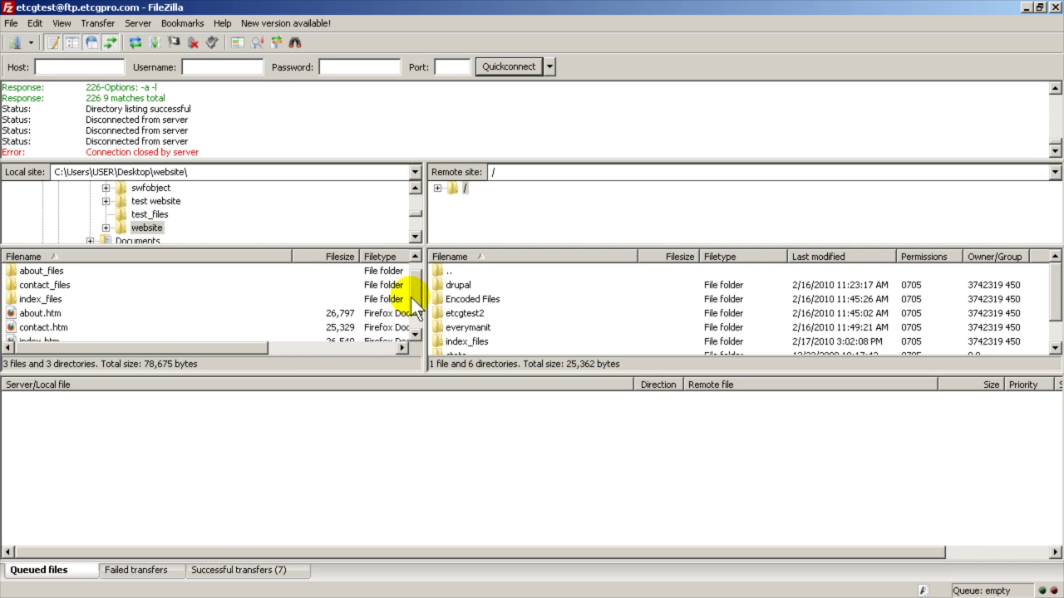
pyautogui.scroll(-1, 412, 303)
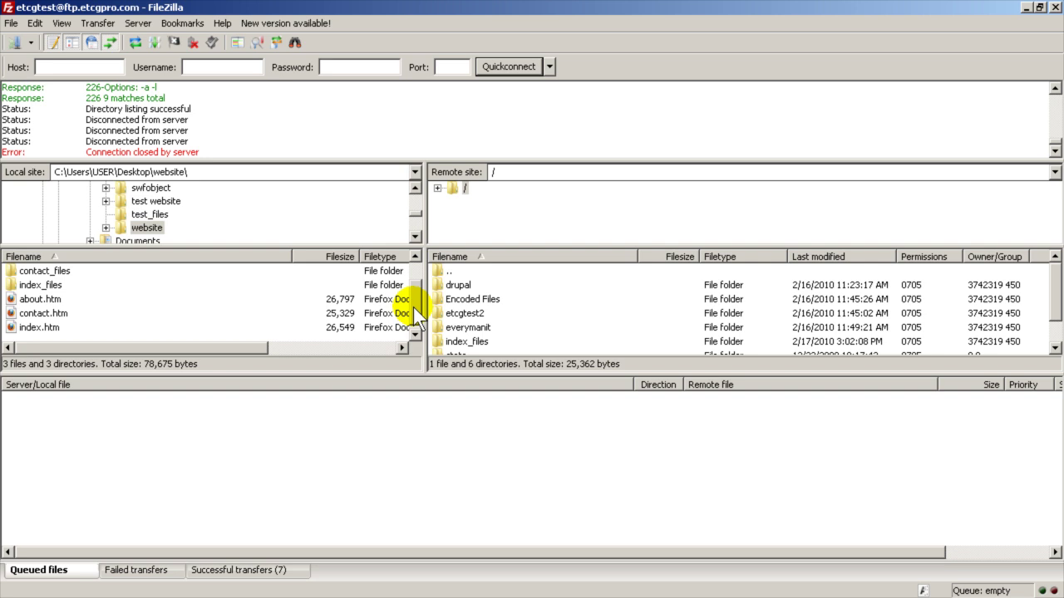
pyautogui.scroll(2, 414, 307)
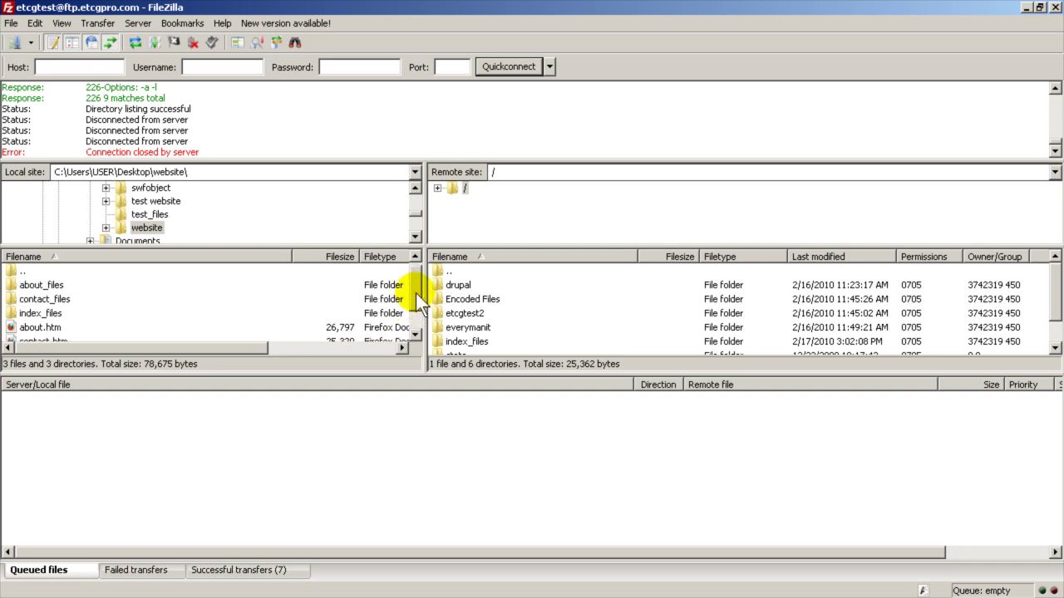
pyautogui.scroll(-1, 415, 293)
pyautogui.click(65, 271)
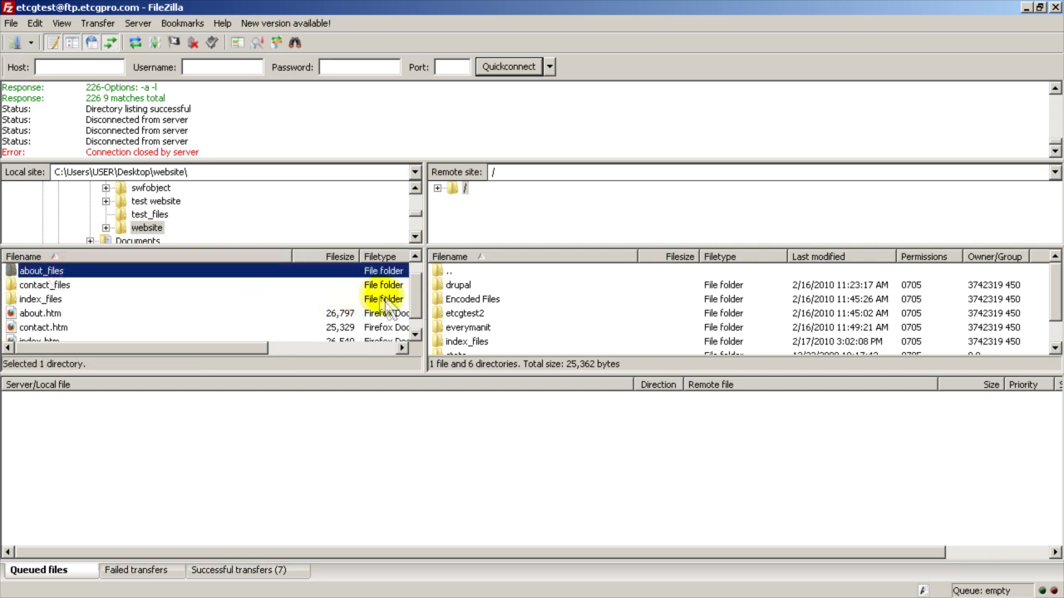
pyautogui.scroll(-1, 413, 294)
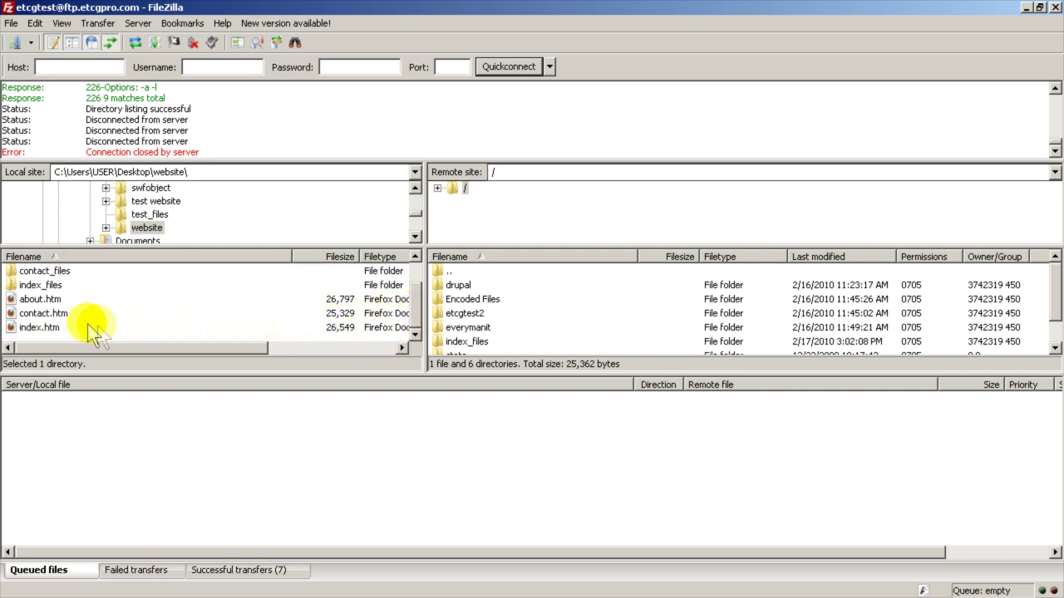
pyautogui.keyDown('shift'); pyautogui.click(49, 323); pyautogui.keyUp('shift')
pyautogui.rightClick(48, 324)
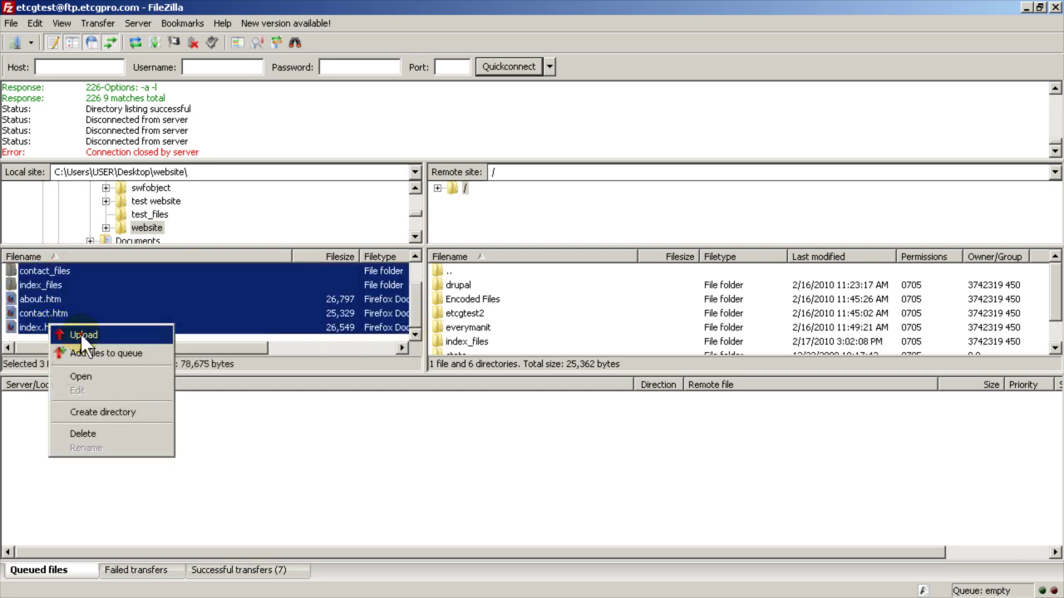
pyautogui.click(81, 334)
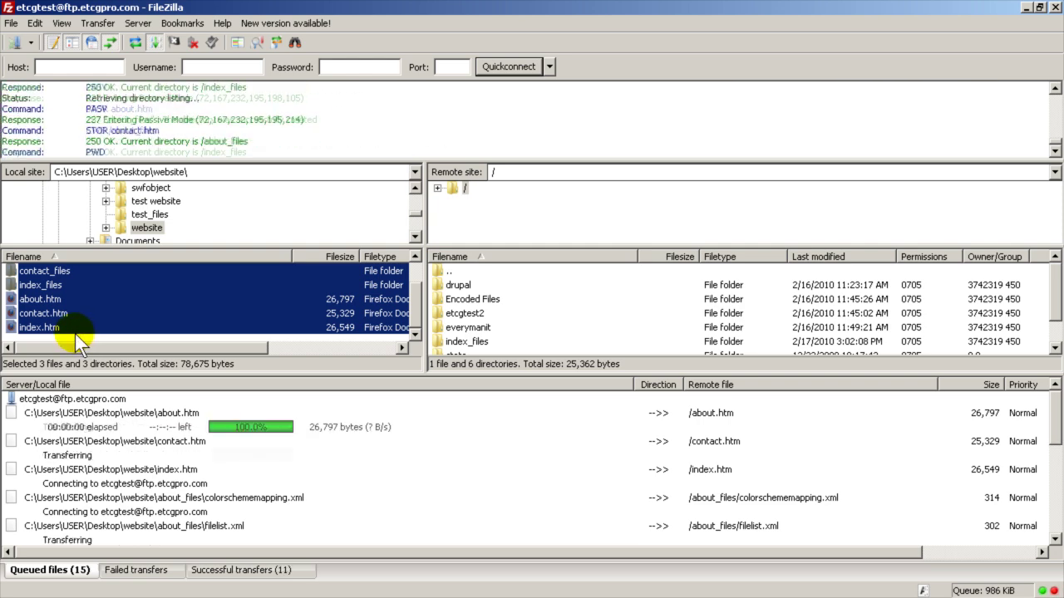
# Overwrite each target file that already exists on the server, including index.htm, with the local version
pyautogui.click(491, 399)
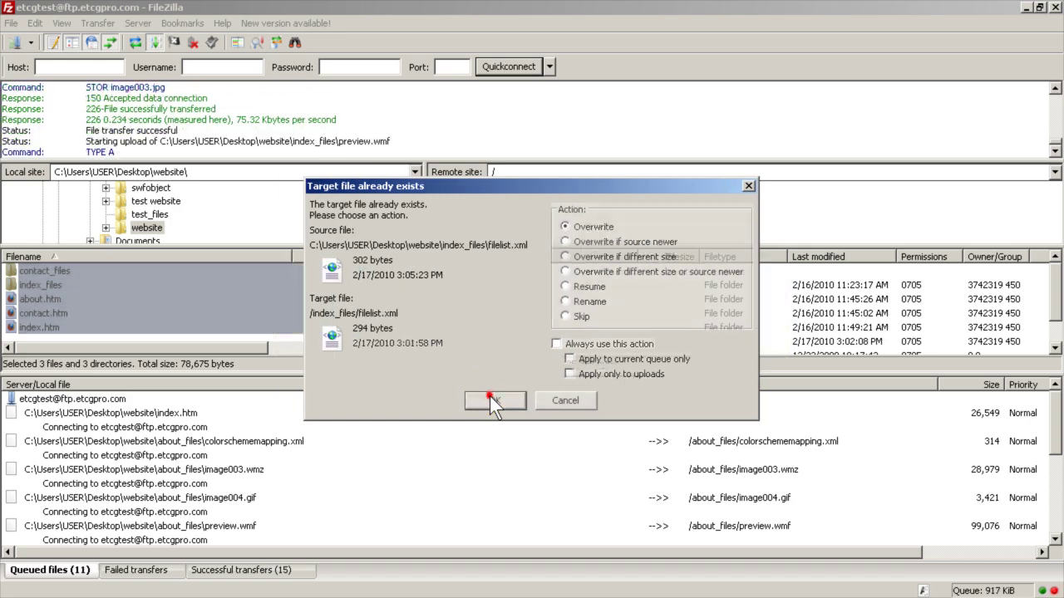
pyautogui.click(491, 399)
pyautogui.click(491, 399)
pyautogui.click(491, 399)
pyautogui.click(491, 399)
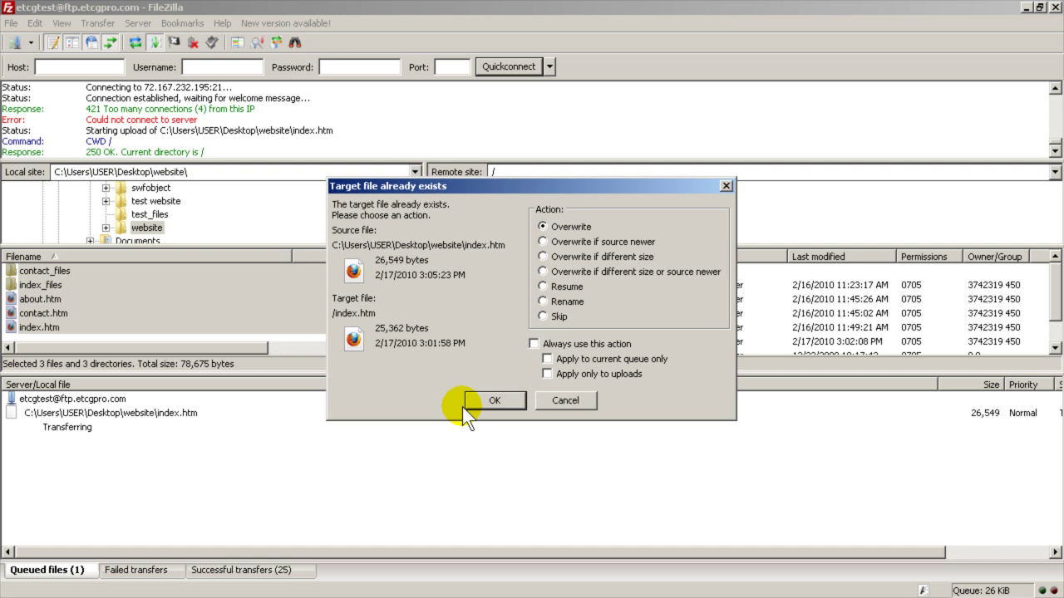
pyautogui.click(463, 405)
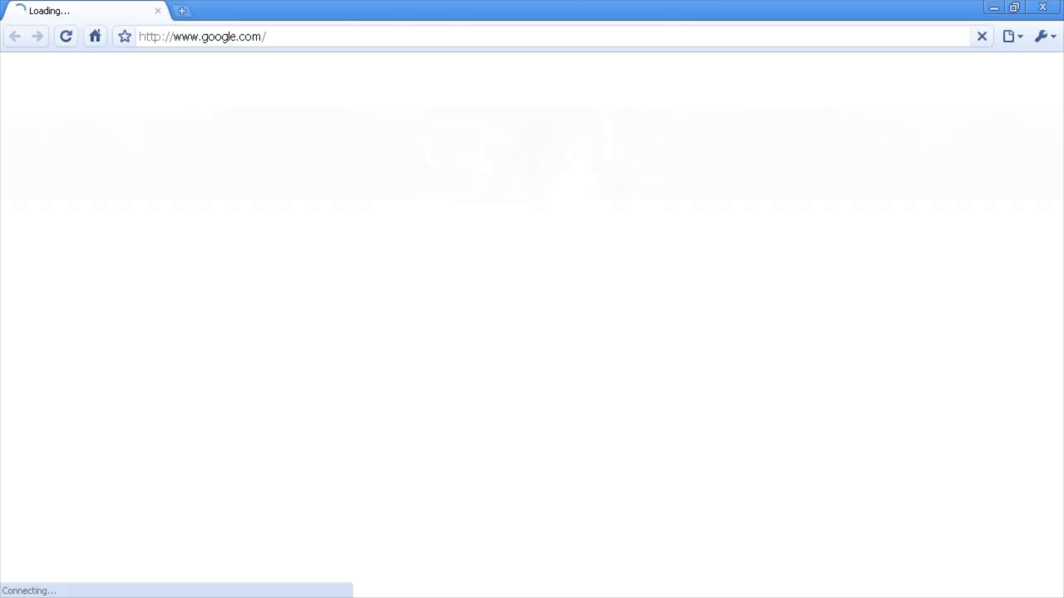
pyautogui.click(249, 37)
pyautogui.write('www.etc')
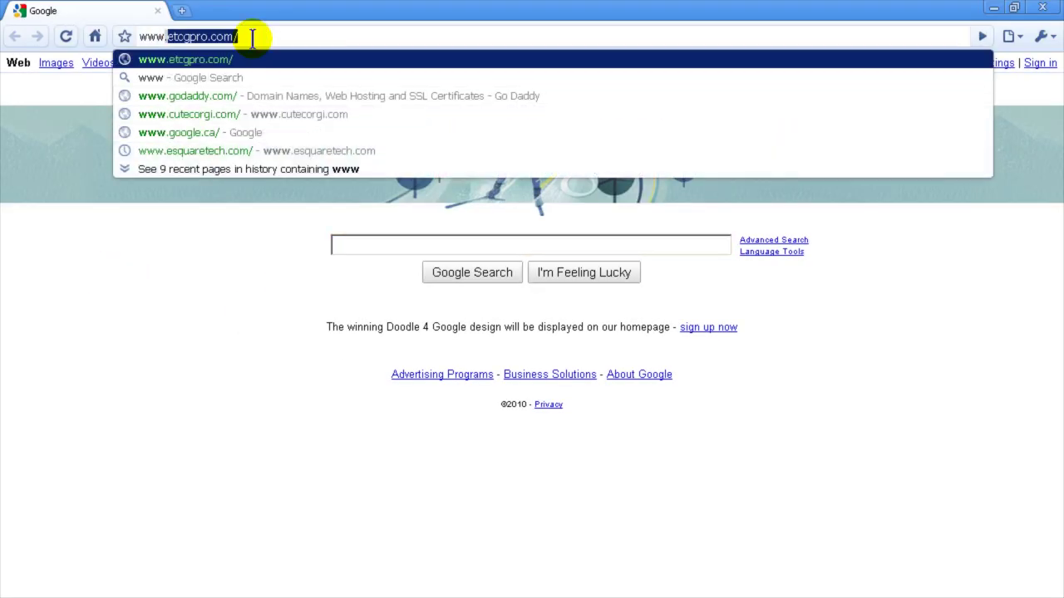
pyautogui.write('g')
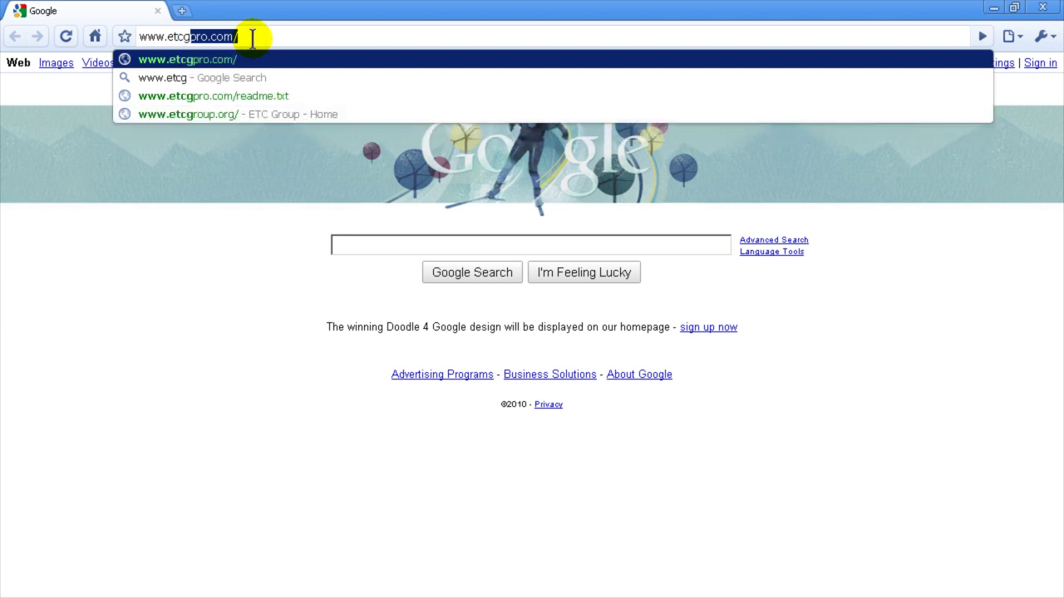
pyautogui.press('Return')
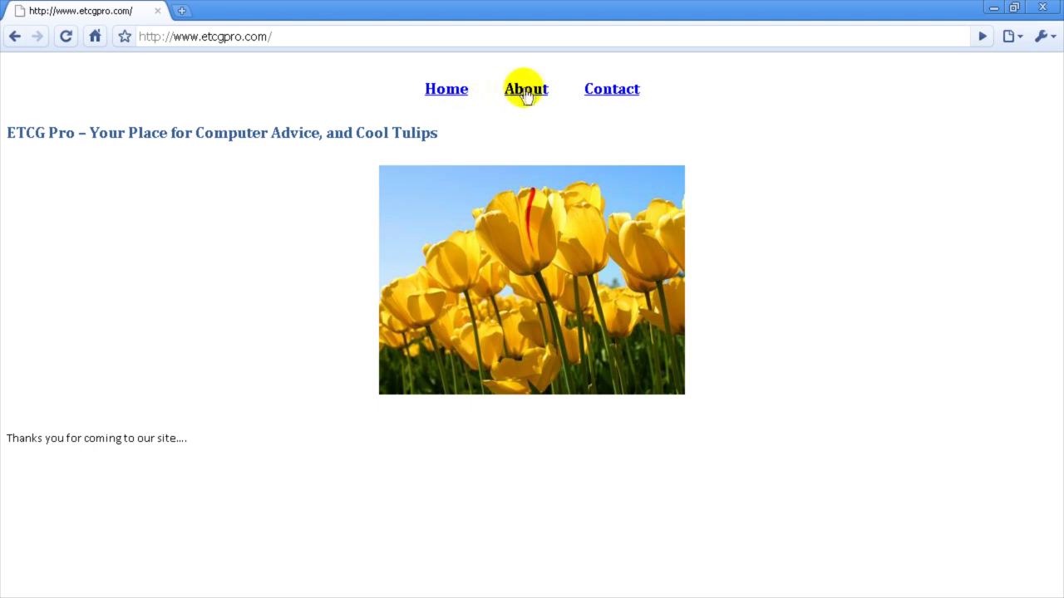
# Test the Home, About and Contact links of the published site and highlight the contact page's full web address
pyautogui.click(456, 97)
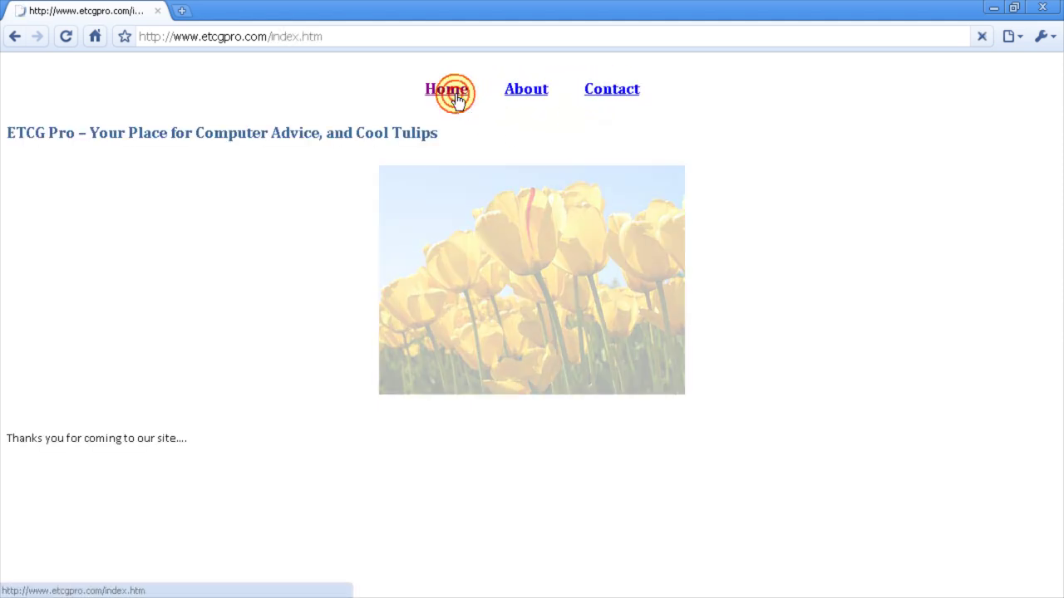
pyautogui.click(510, 99)
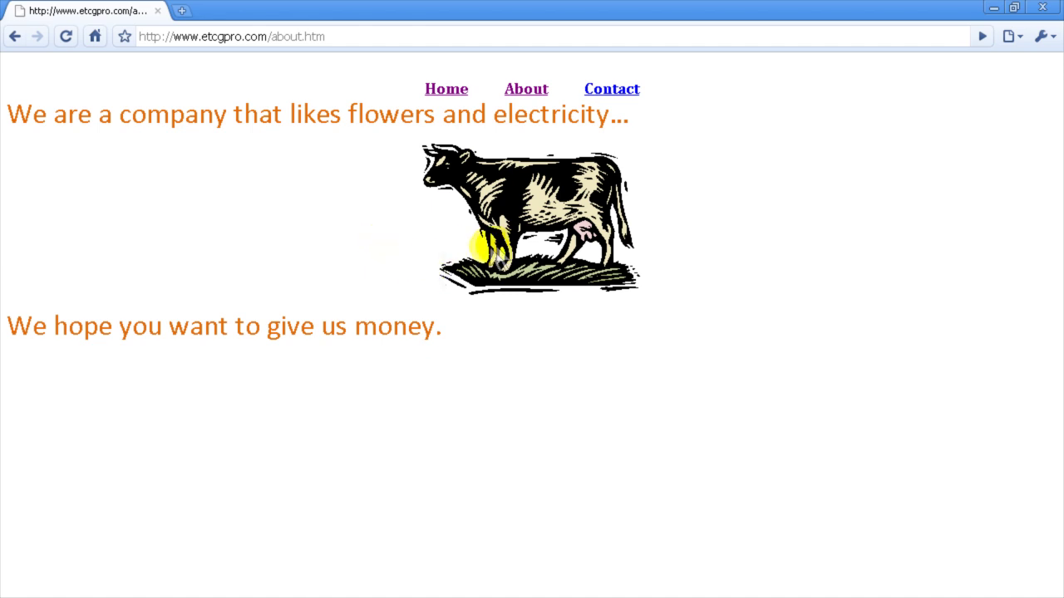
pyautogui.click(630, 101)
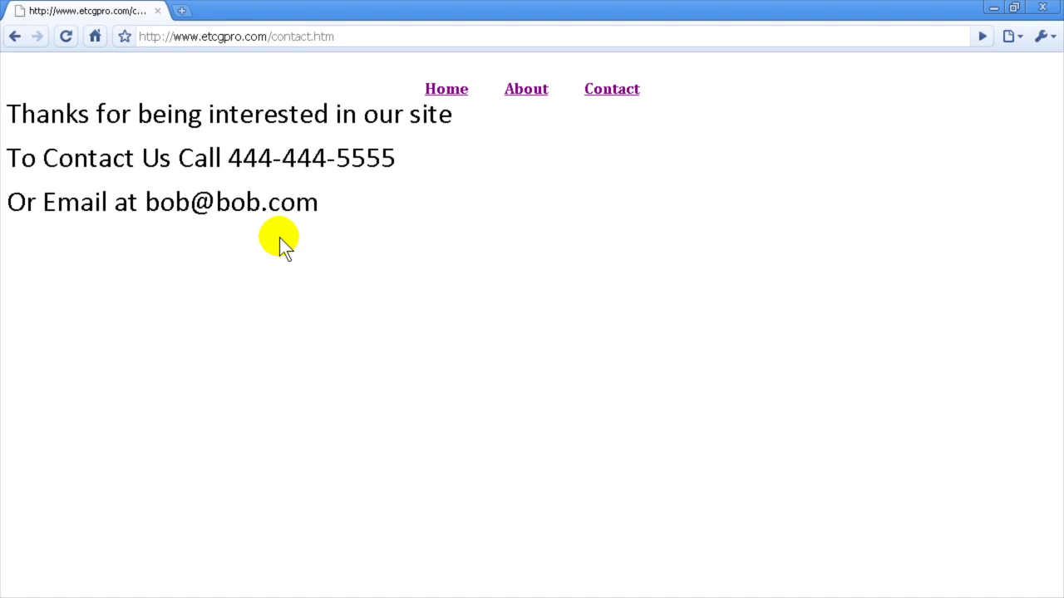
pyautogui.moveTo(341, 36); pyautogui.dragTo(138, 35)
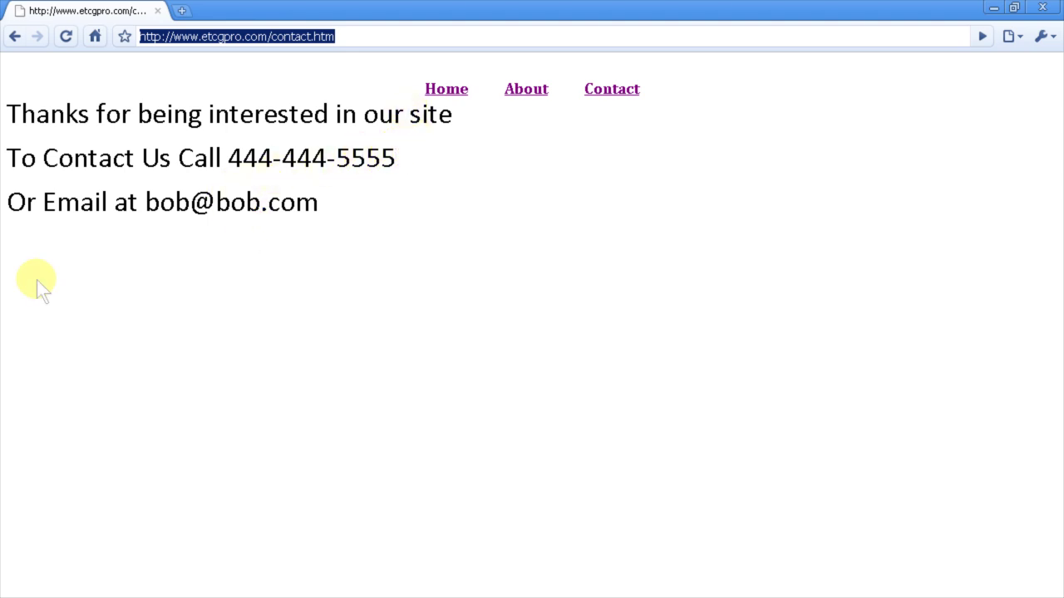
# Open index.htm from the website folder in Word and view the hyperlink options of the Home link, changing nothing
pyautogui.click(50, 596)
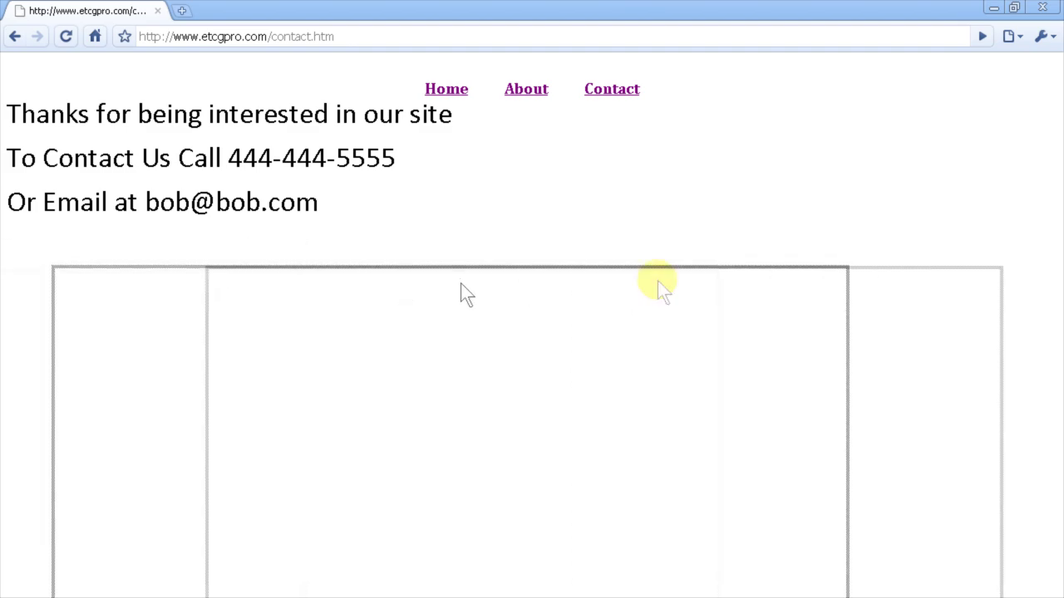
pyautogui.doubleClick(774, 285)
pyautogui.moveTo(457, 184); pyautogui.dragTo(409, 186)
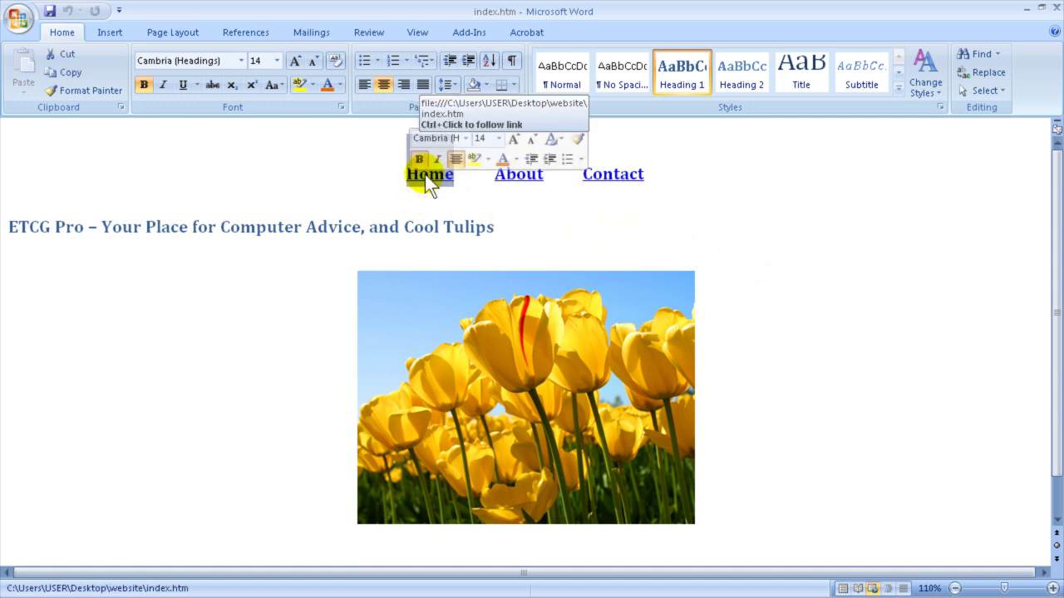
pyautogui.rightClick(425, 174)
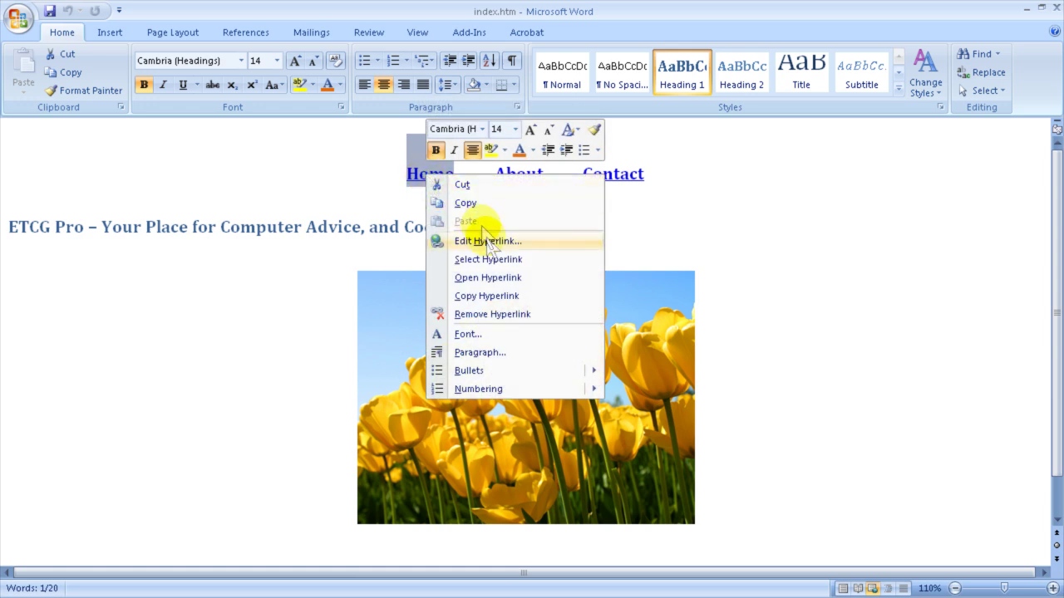
pyautogui.click(332, 221)
pyautogui.click(345, 226)
pyautogui.doubleClick(364, 226)
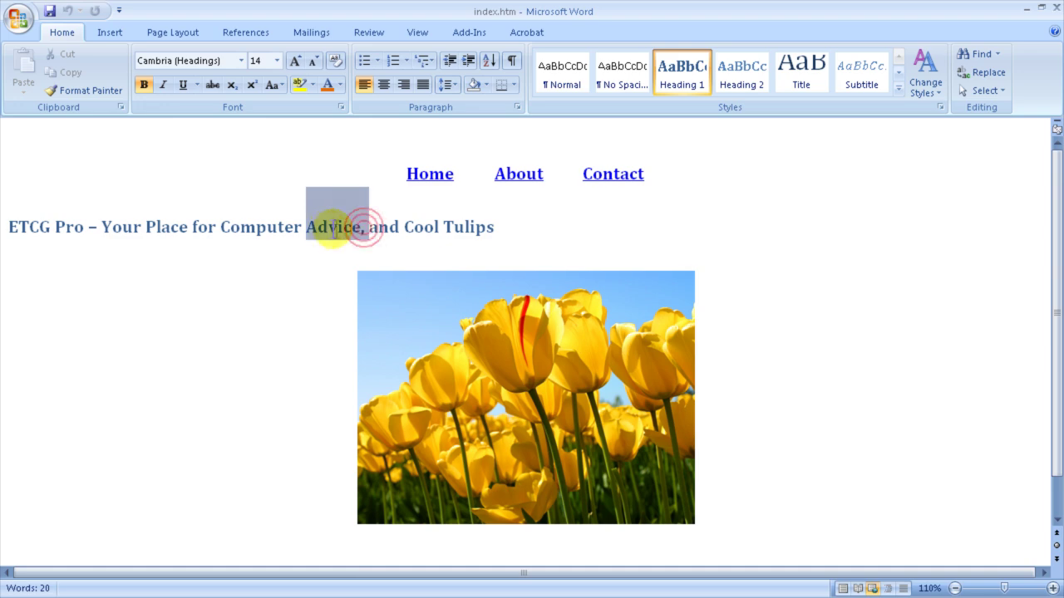
pyautogui.rightClick(329, 232)
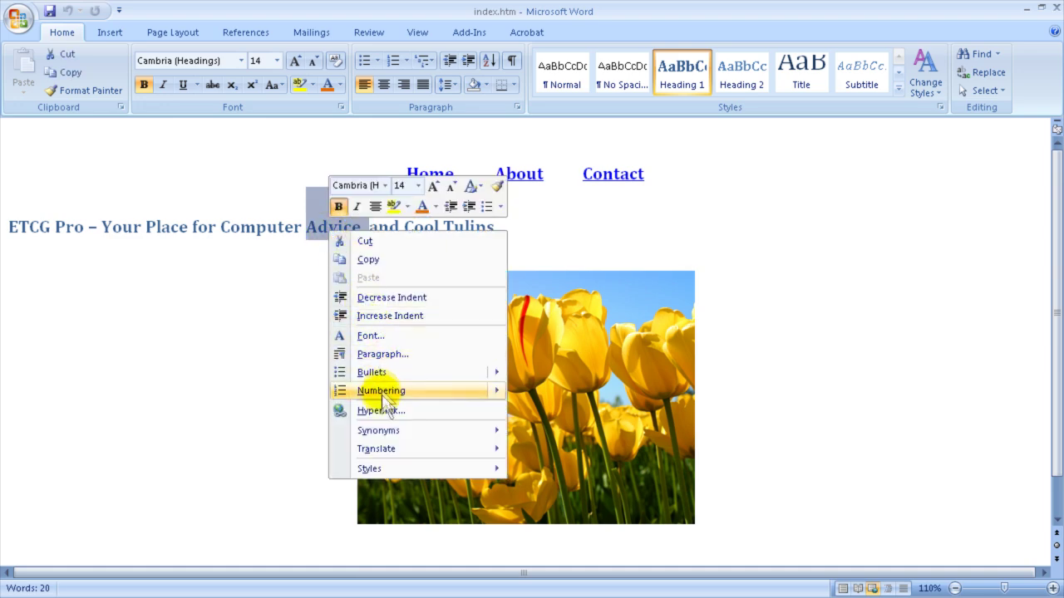
pyautogui.click(349, 409)
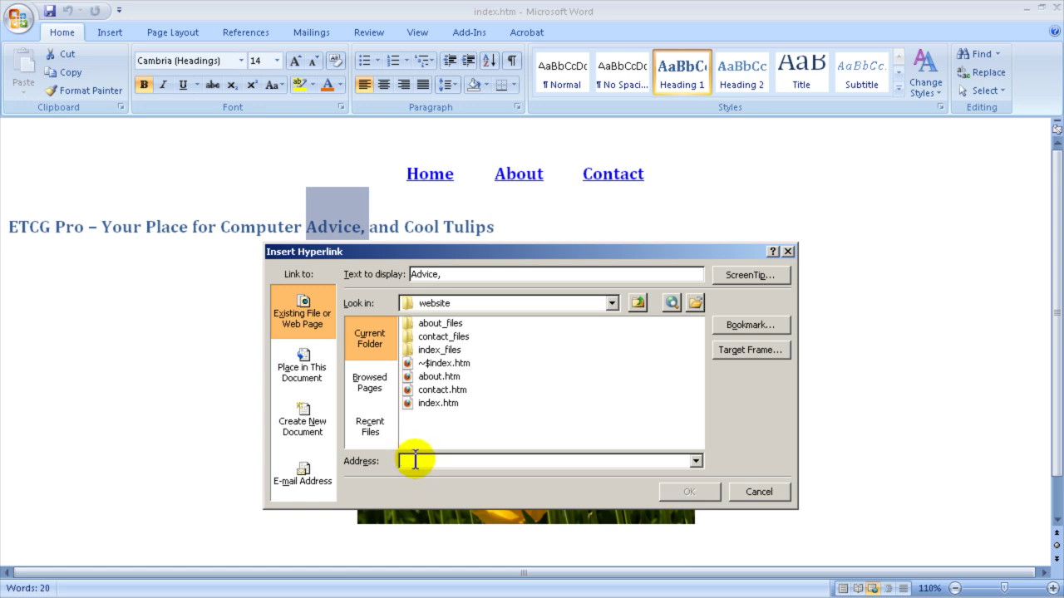
pyautogui.write('http://')
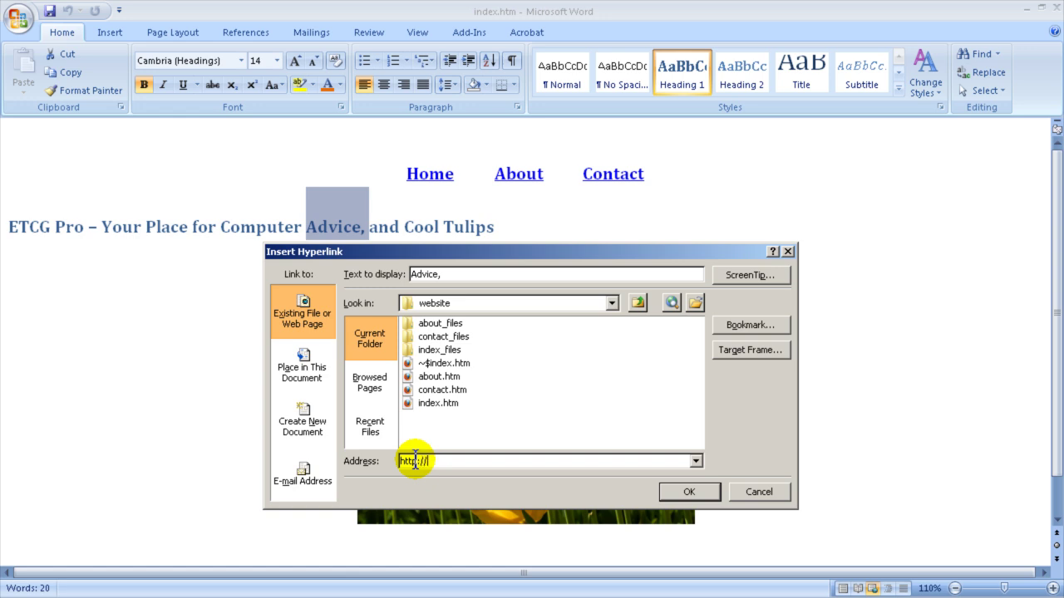
pyautogui.write('www.cnn.com')
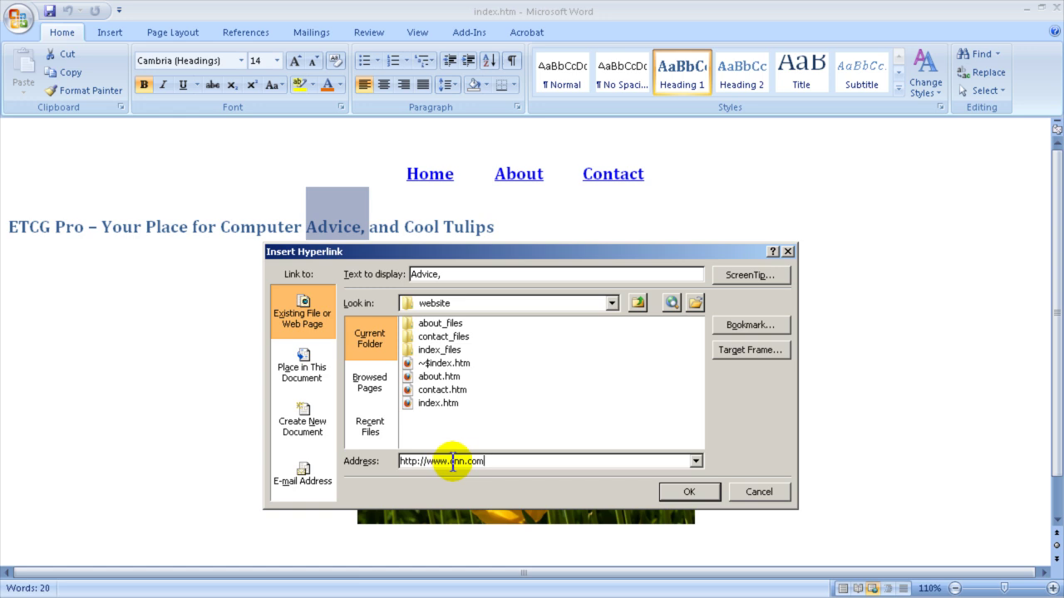
pyautogui.click(753, 485)
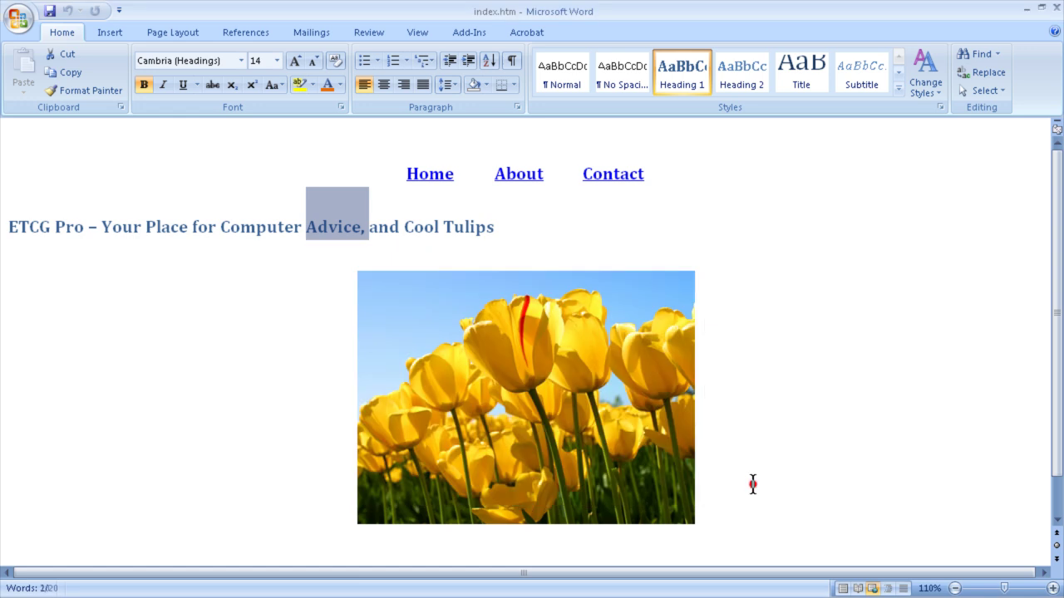